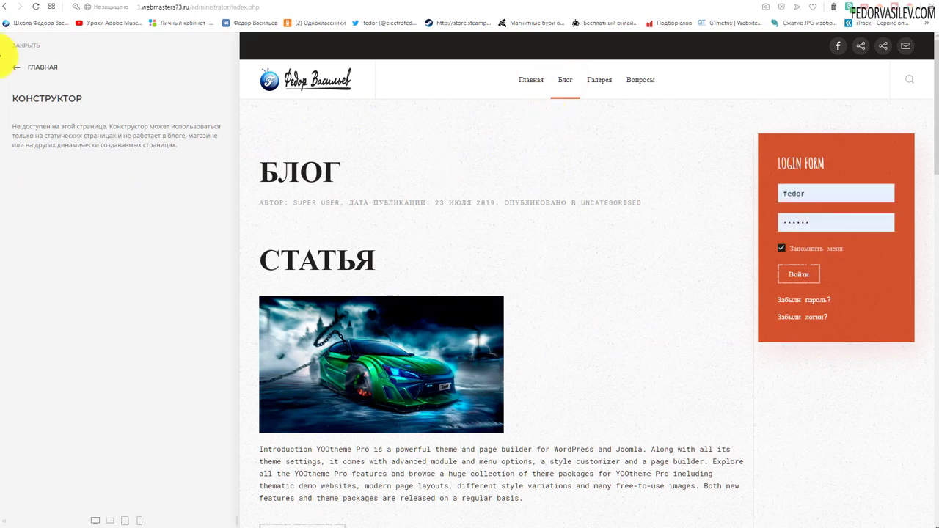
Leave the YOOtheme customizer from the blog page and open the site's menu management in the Joomla administration.
drag(173, 144, 19, 98)
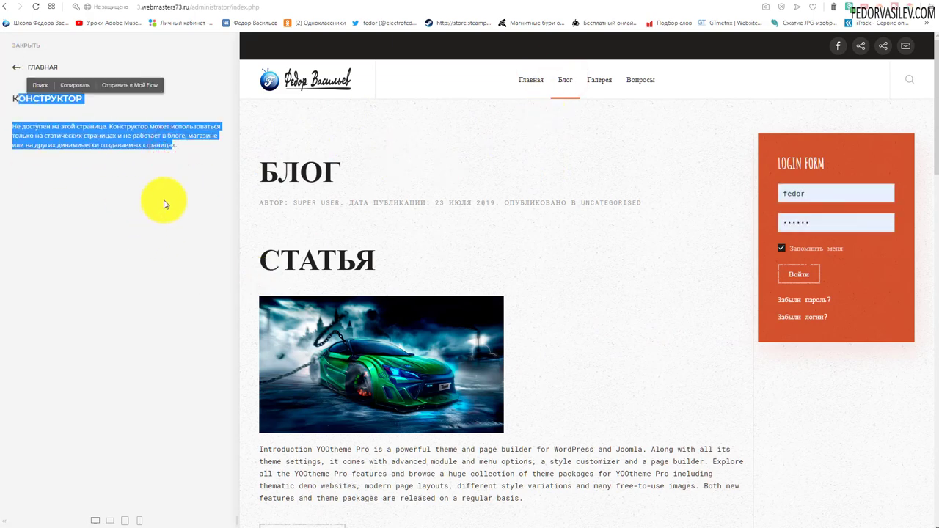
click(18, 69)
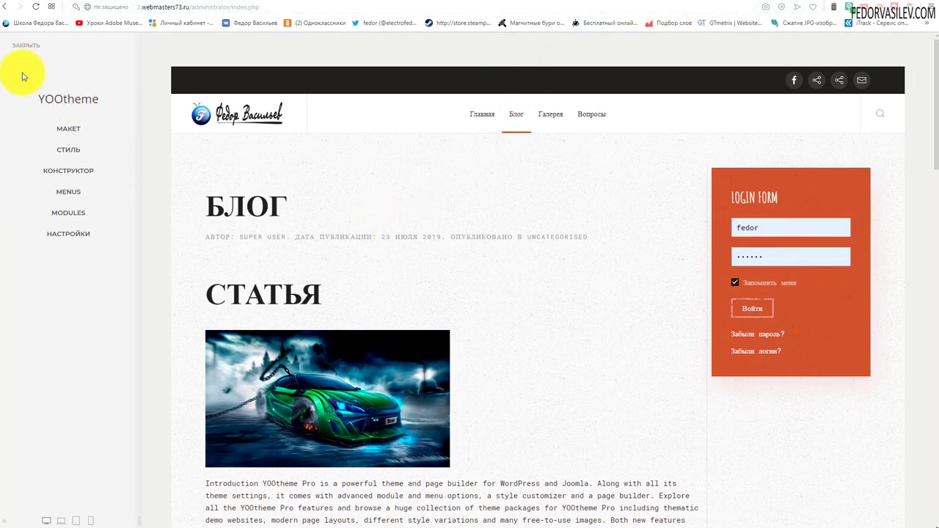
click(27, 48)
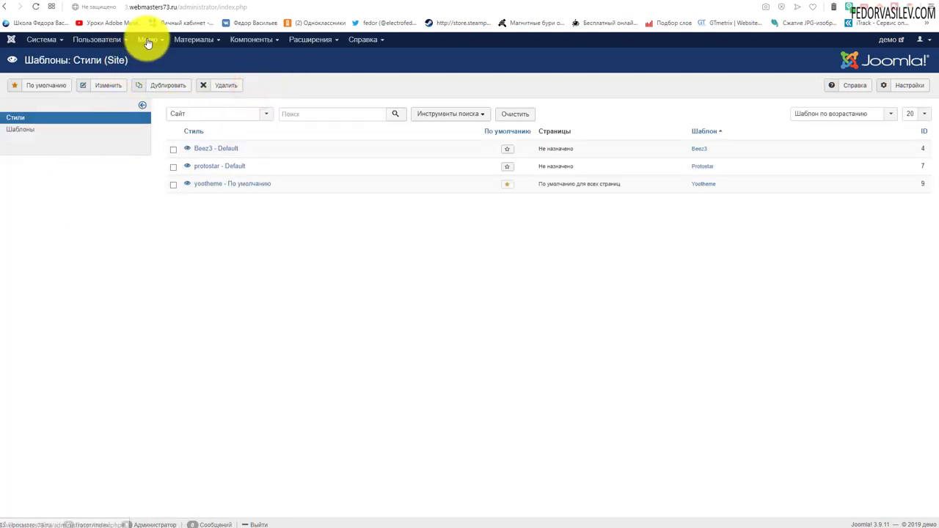
click(147, 41)
click(155, 103)
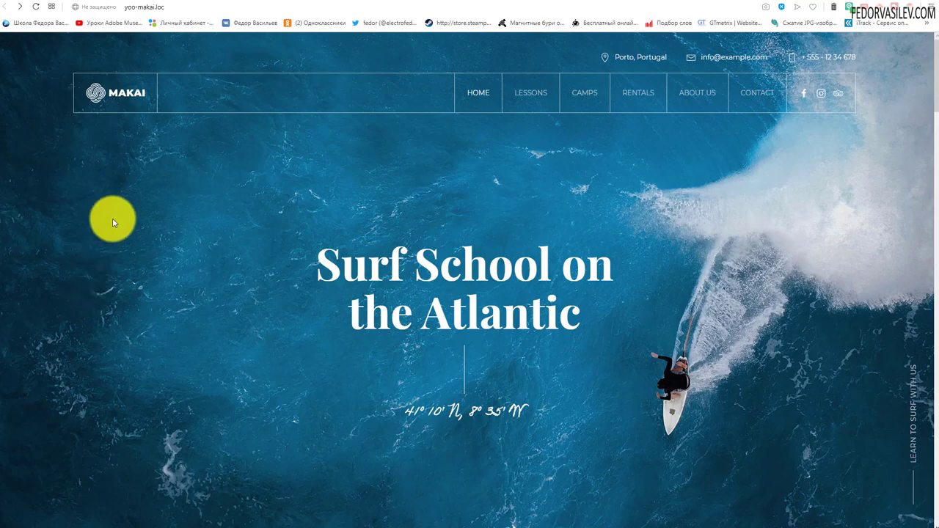
Examine the Makai demo home page's hero banner and the folder holding its source images.
scroll(645, 330, down, 2)
scroll(629, 345, up, 2)
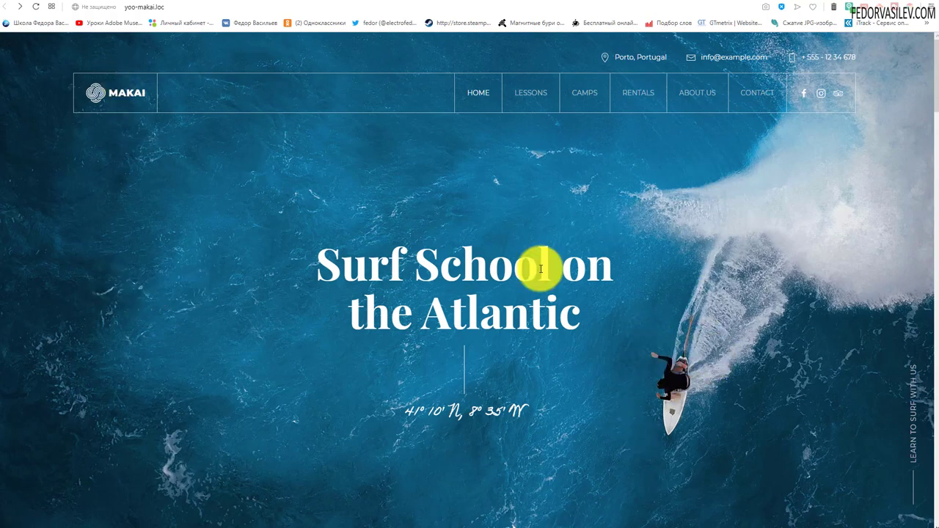
key(alt+Tab)
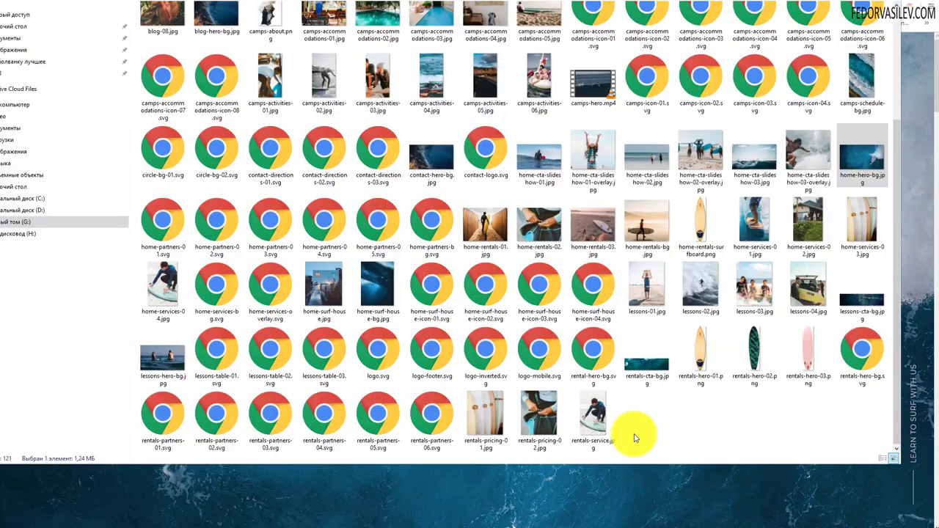
click(497, 301)
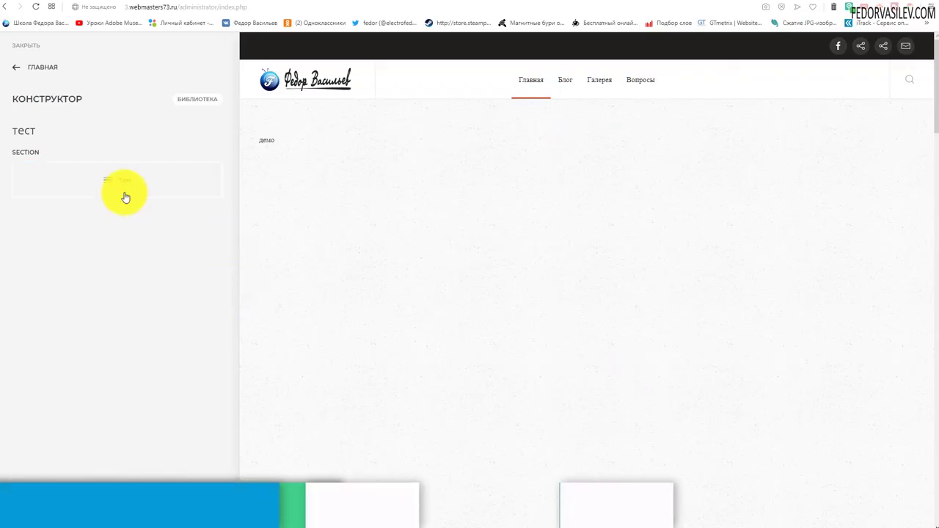
Upload home-hero-bg.jpg from the Новая папка folder and use it as the section's background image.
mouse_move(17, 151)
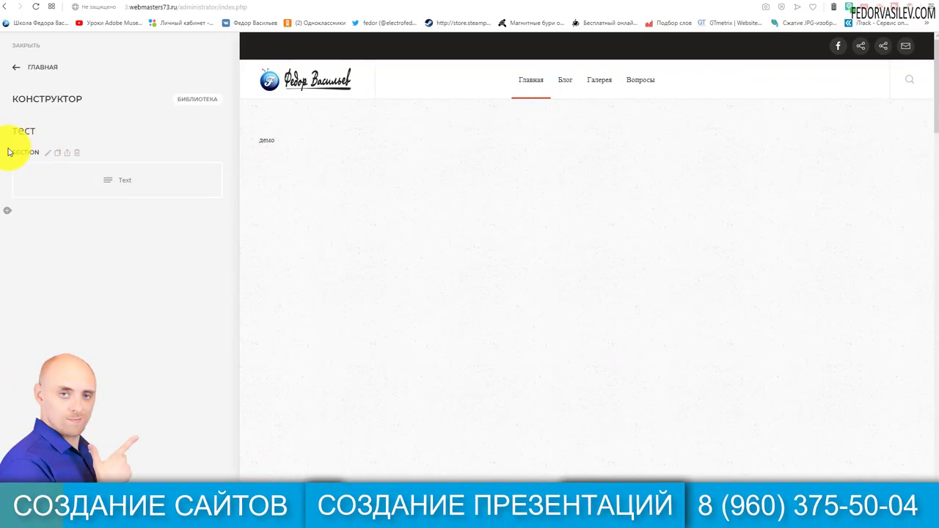
click(47, 153)
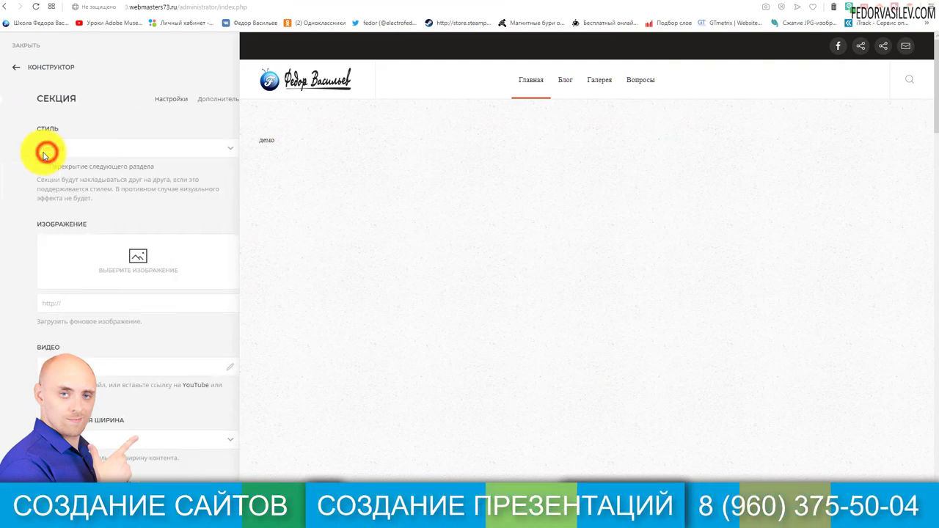
click(108, 271)
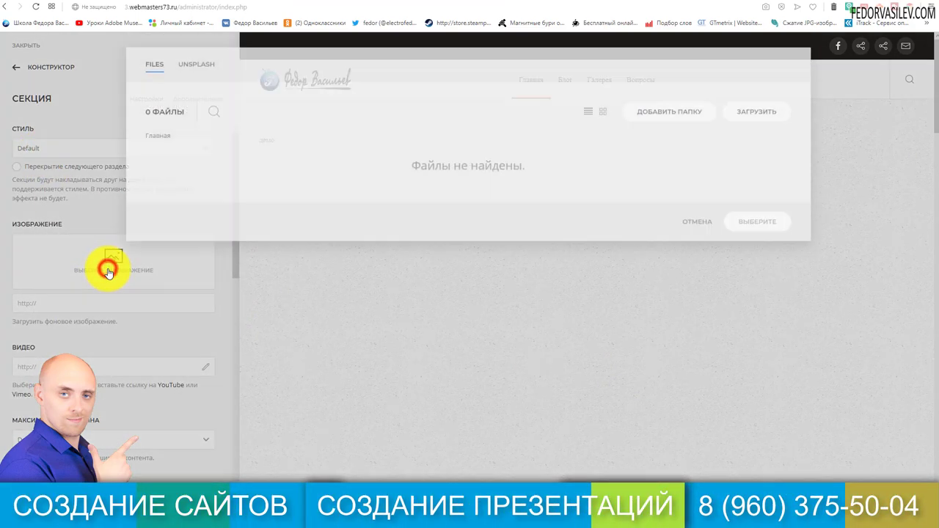
click(741, 123)
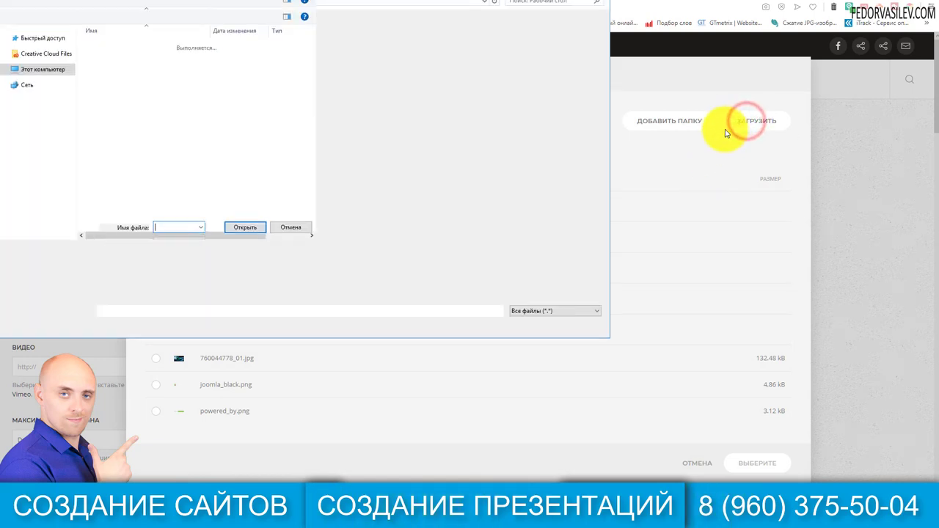
click(122, 63)
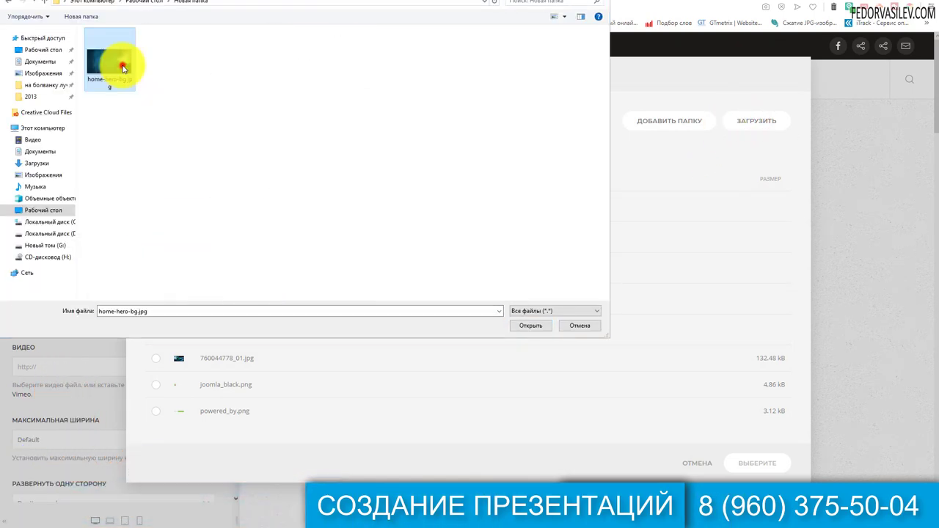
click(515, 326)
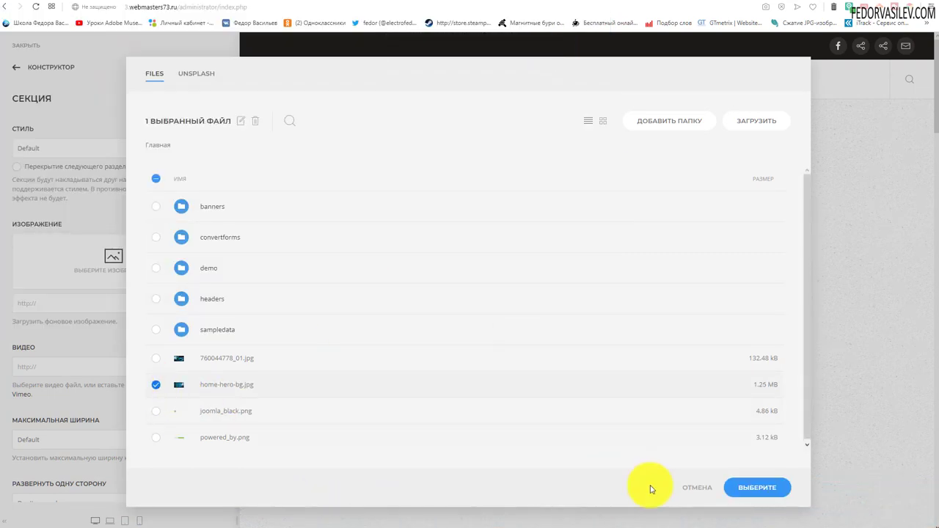
click(739, 491)
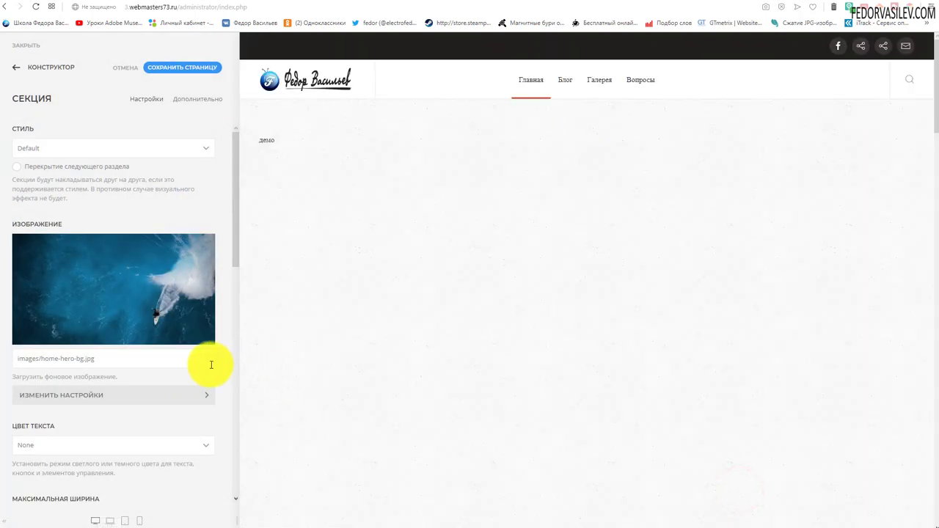
Set the section's background image width to 2560 and its image size to Cover.
scroll(58, 408, down, 1)
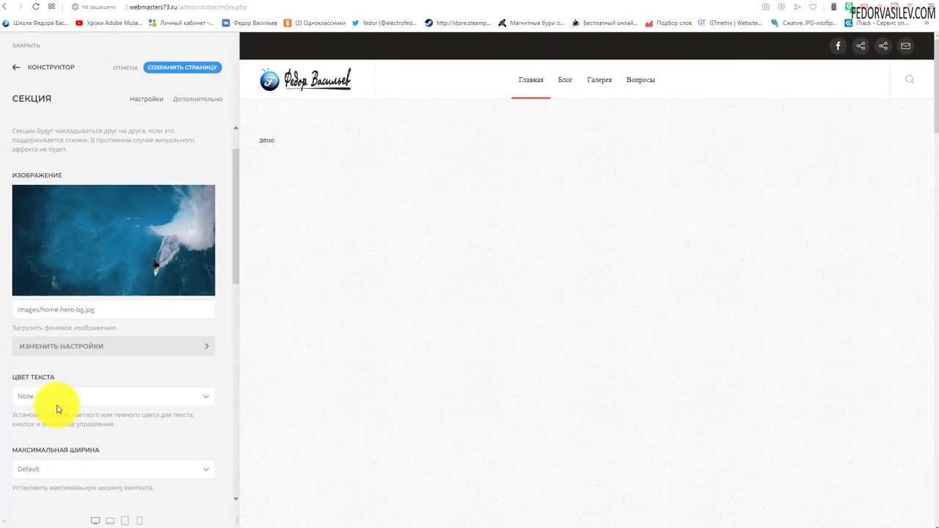
click(58, 354)
right_click(31, 146)
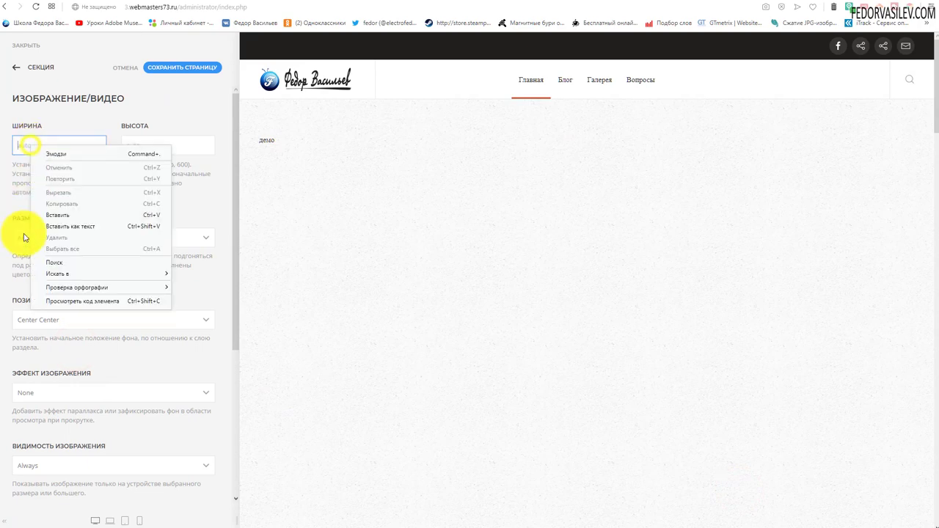
click(51, 215)
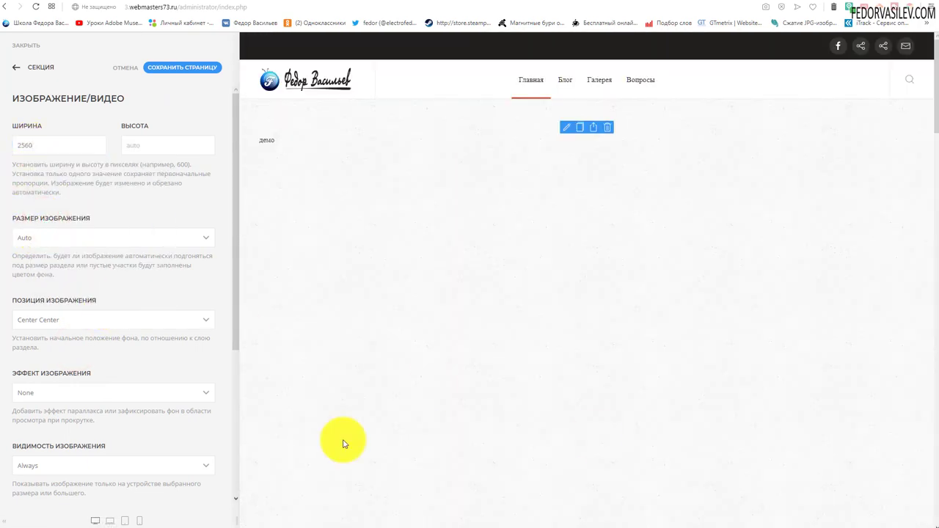
click(47, 237)
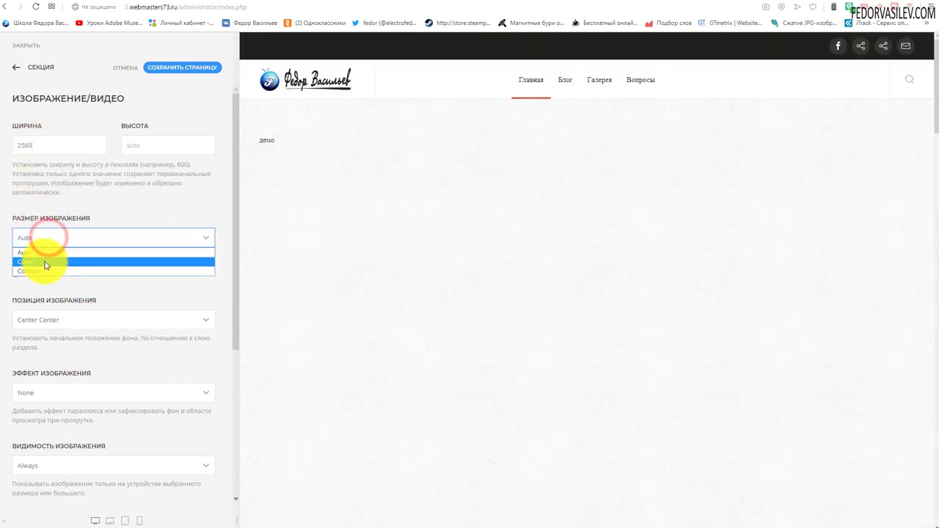
click(44, 262)
Set the background image position to Top Center, save the page and return to the section settings.
scroll(83, 266, down, 1)
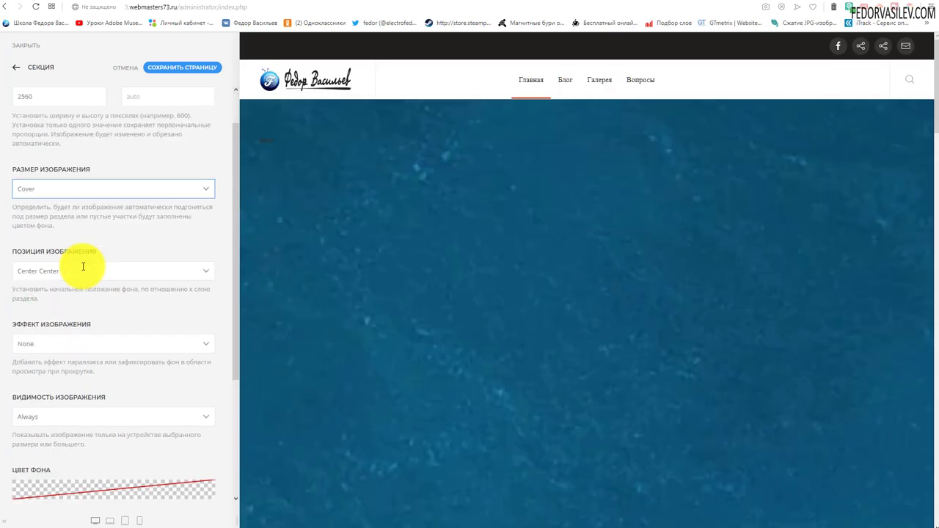
click(41, 272)
click(50, 294)
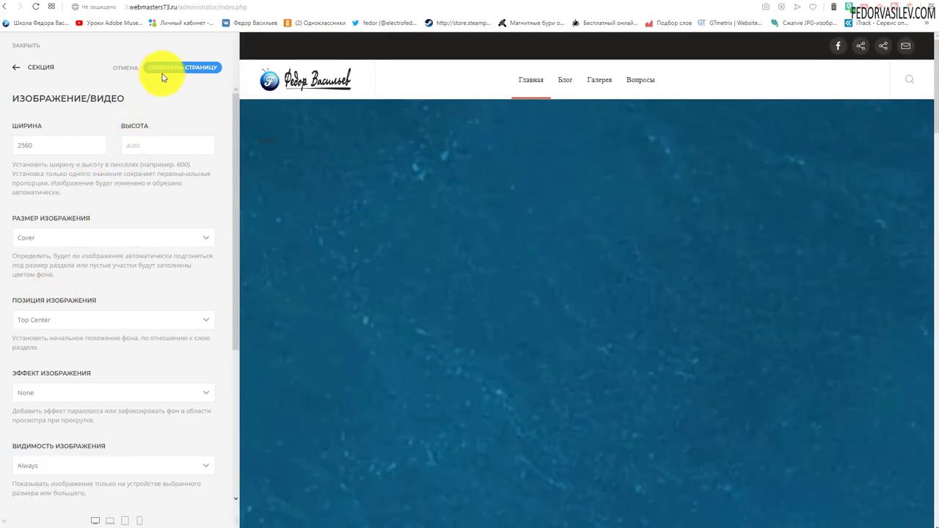
click(167, 68)
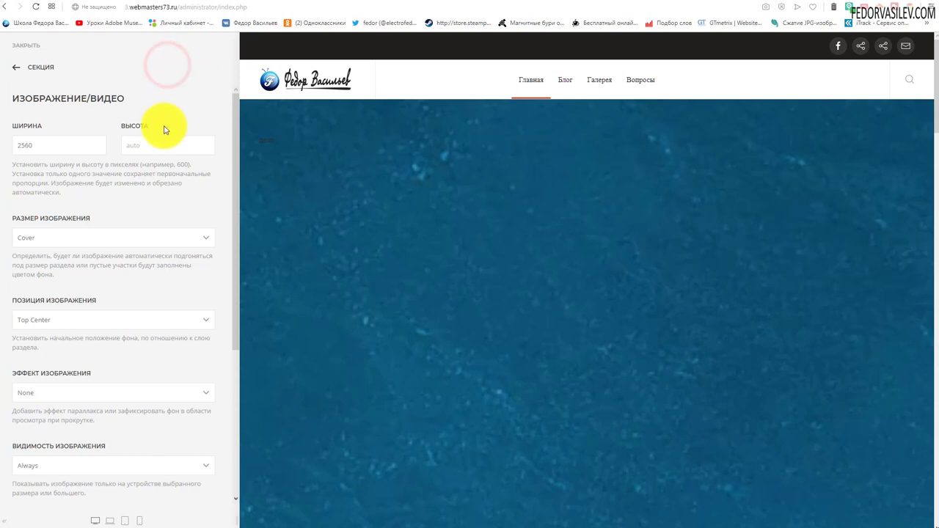
click(15, 68)
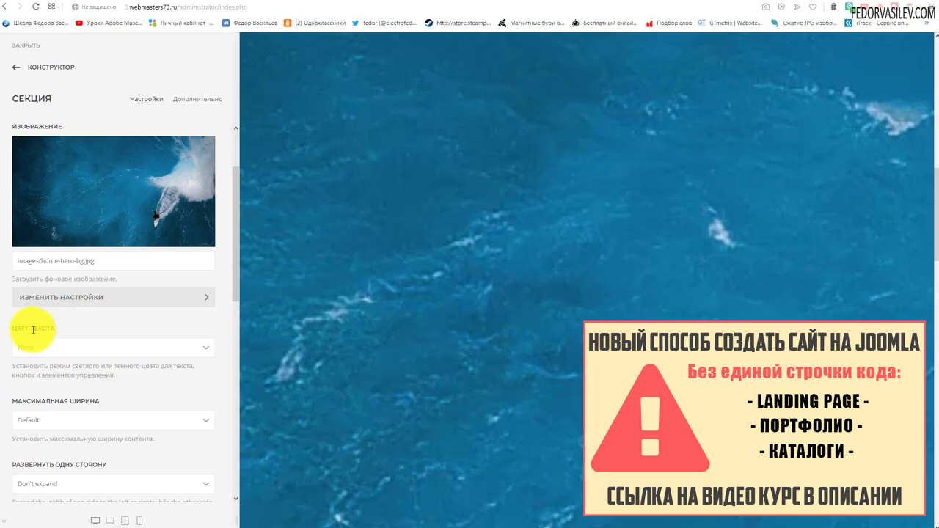
Set the section's text color to Light and its maximum width to XSmall.
click(52, 353)
click(43, 371)
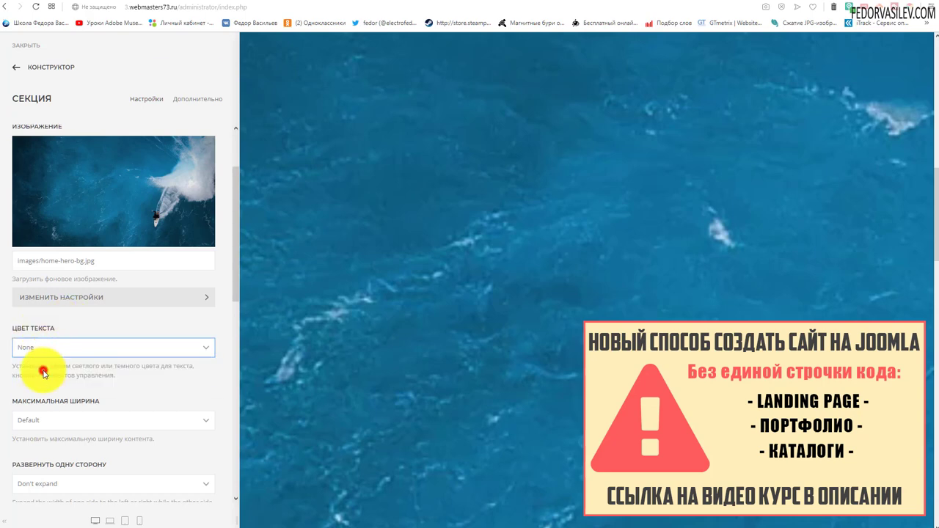
scroll(100, 323, down, 2)
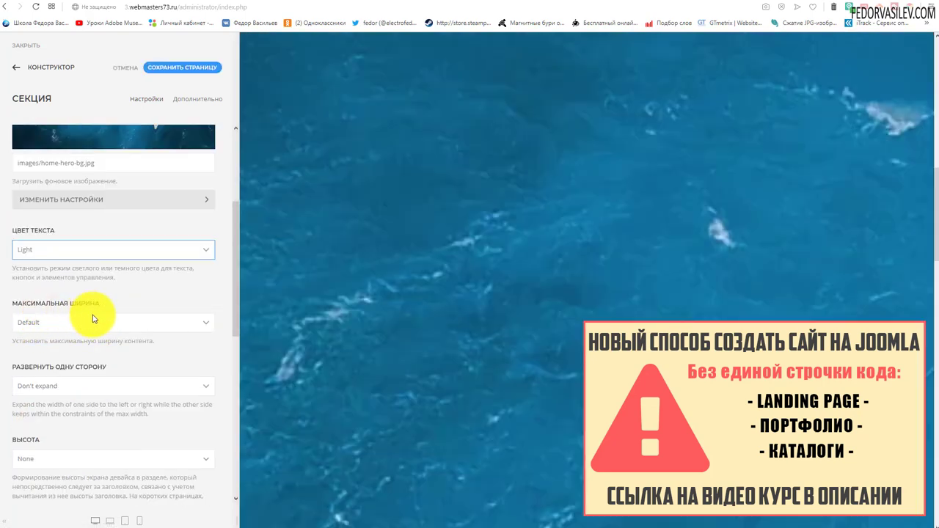
click(74, 323)
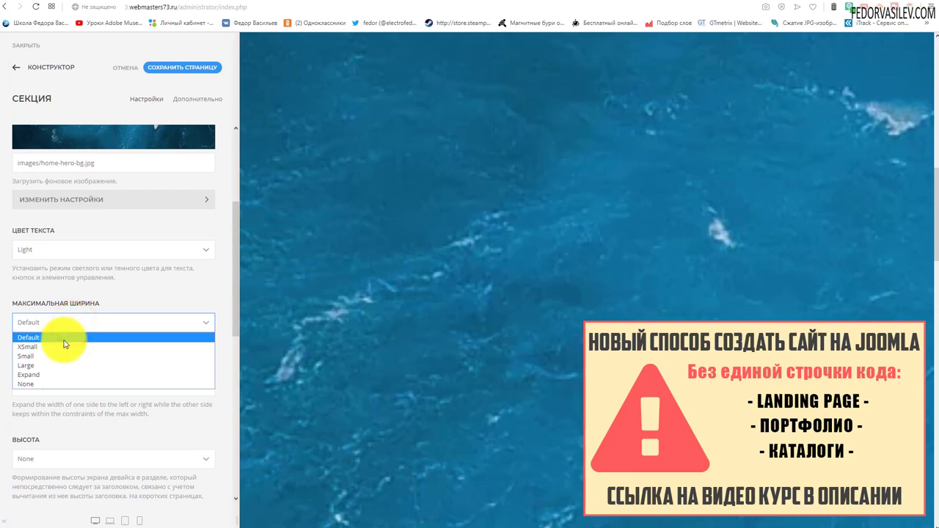
click(58, 346)
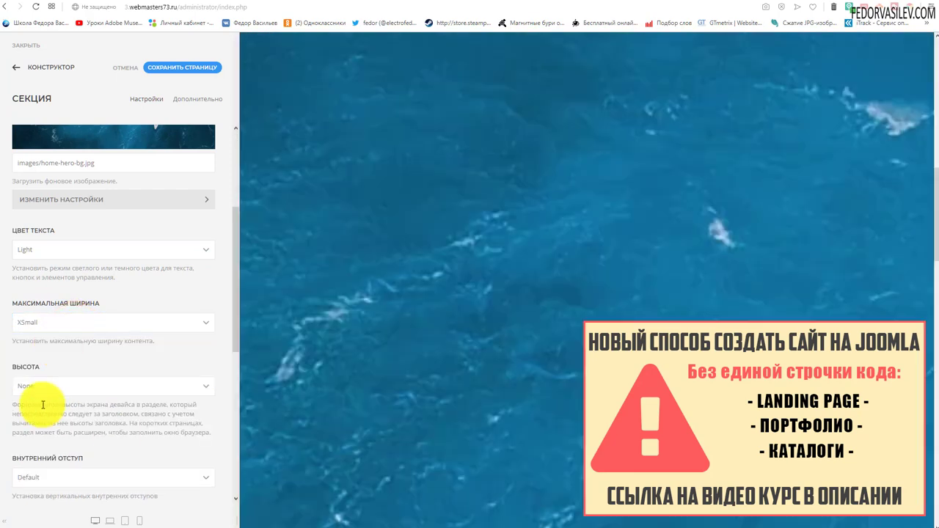
Set the section's height to Viewport with Middle vertical alignment.
click(44, 385)
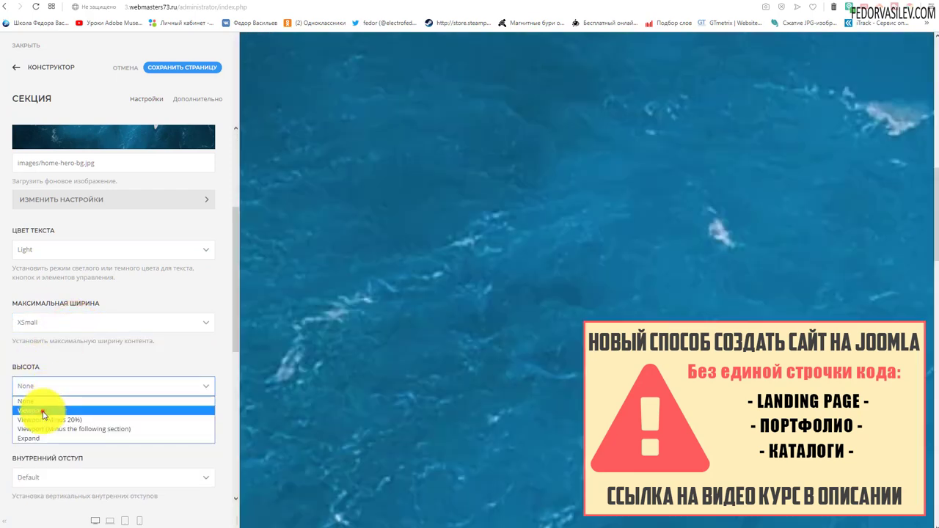
click(43, 410)
scroll(162, 270, down, 5)
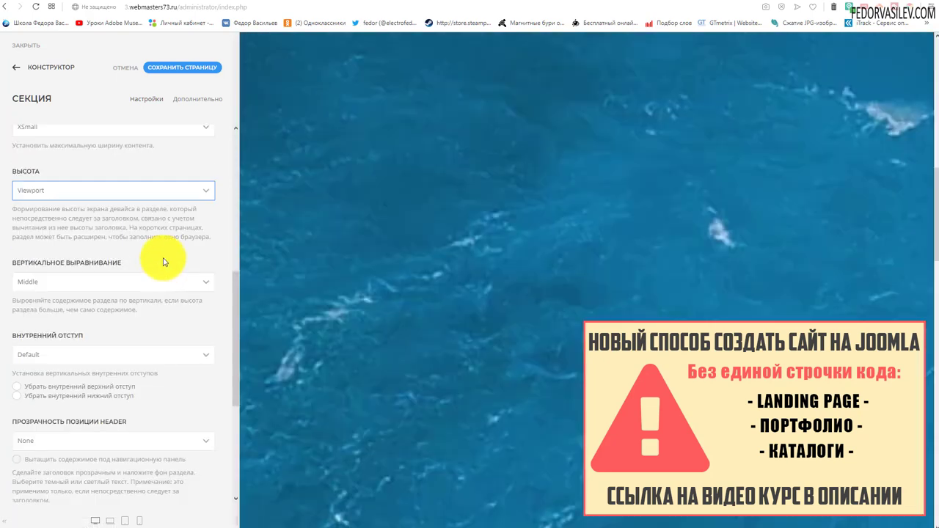
scroll(162, 262, down, 3)
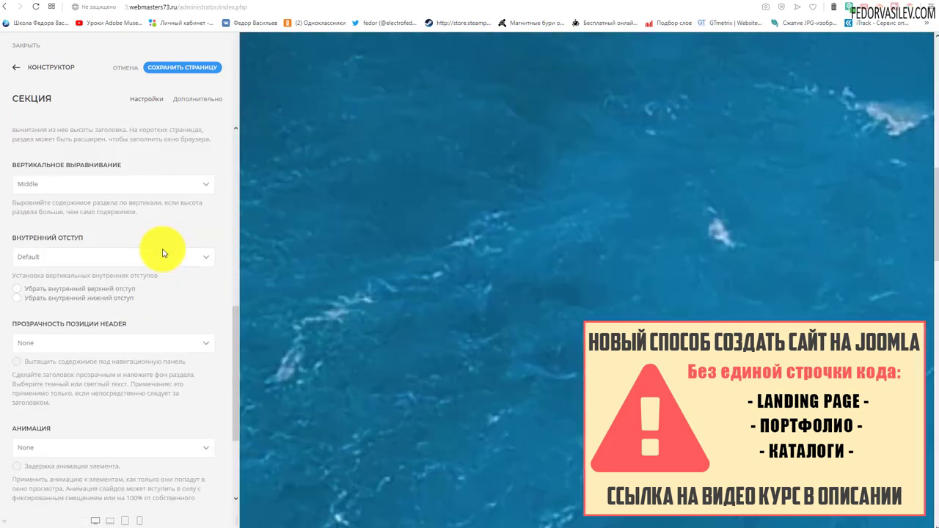
click(73, 185)
click(73, 209)
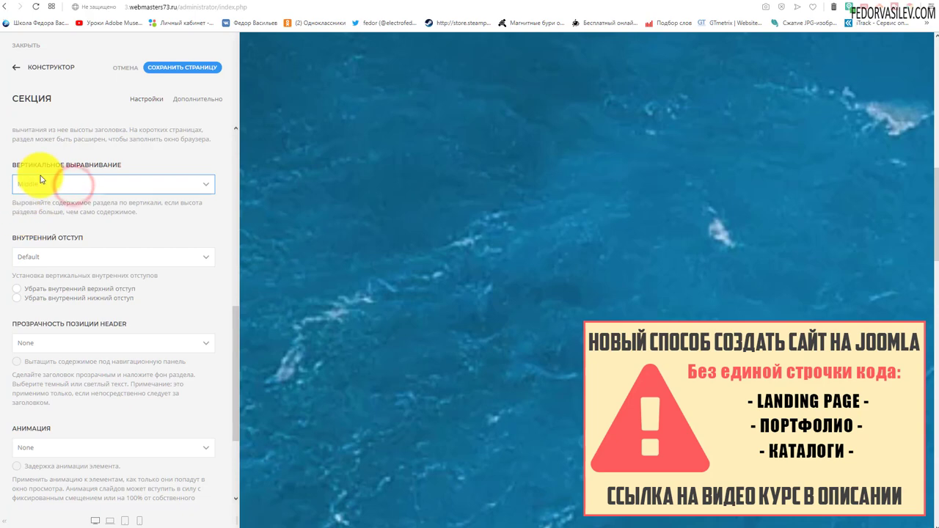
Set the section's inner padding to Large and the header transparency to Overlay (Light).
click(72, 258)
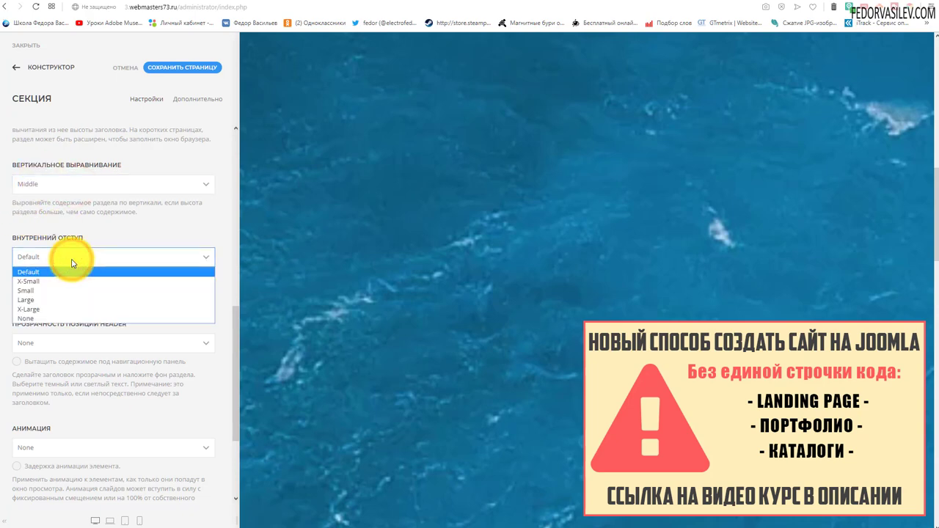
click(46, 299)
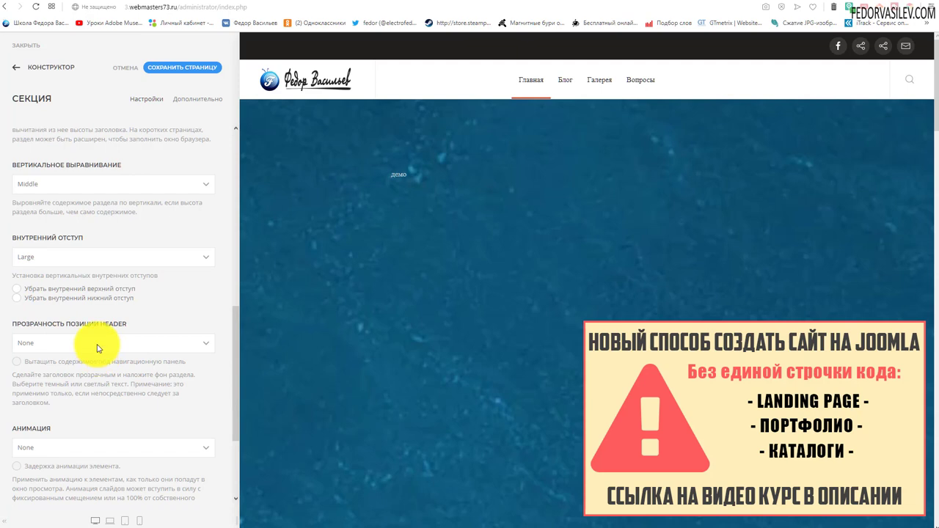
click(100, 345)
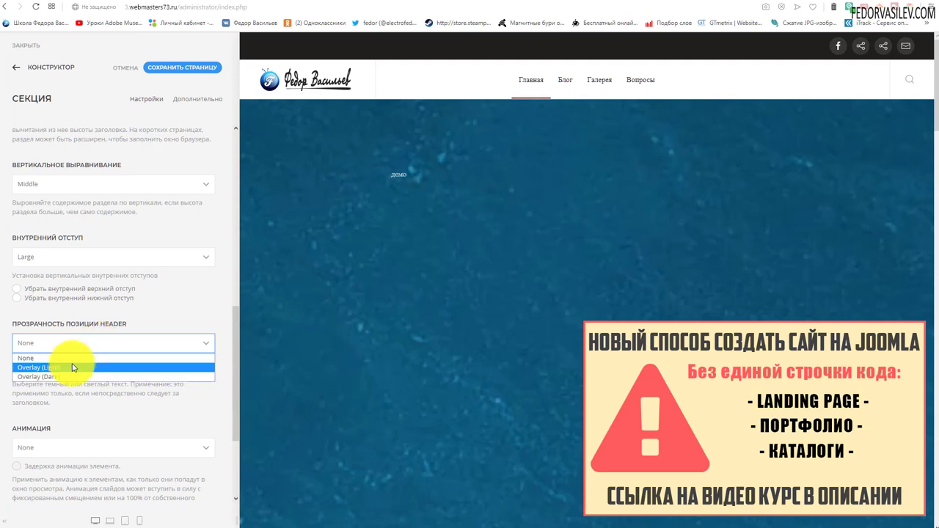
click(73, 367)
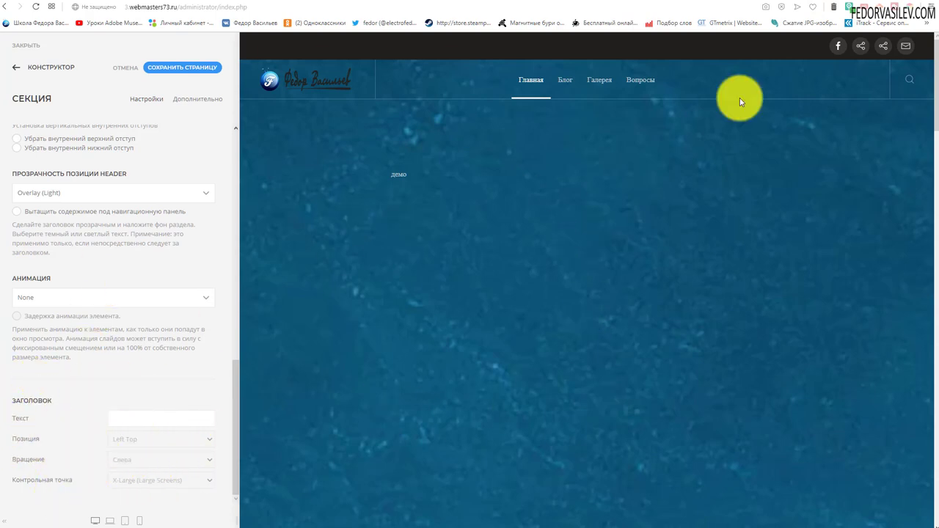
Set the section's title text to "Learn to Surf with Us", as in the demo, and its position to Right Bottom.
click(814, 4)
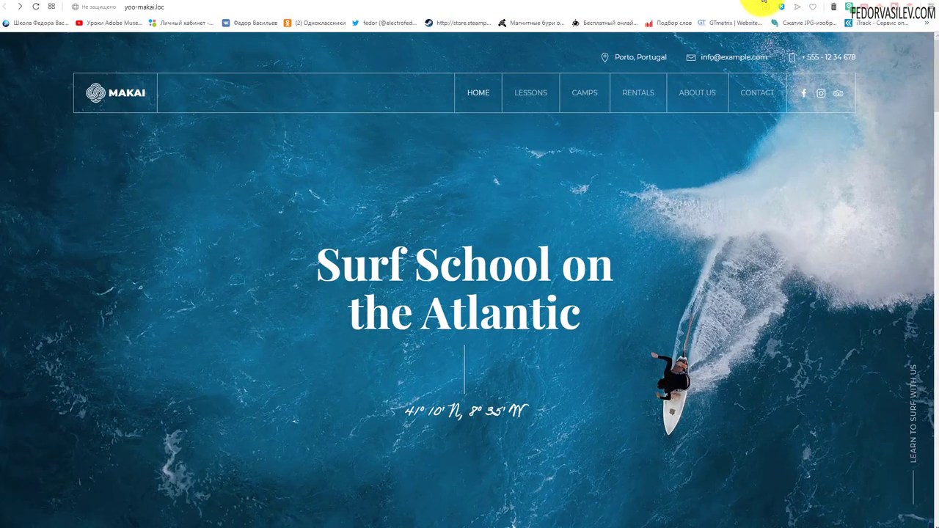
right_click(161, 418)
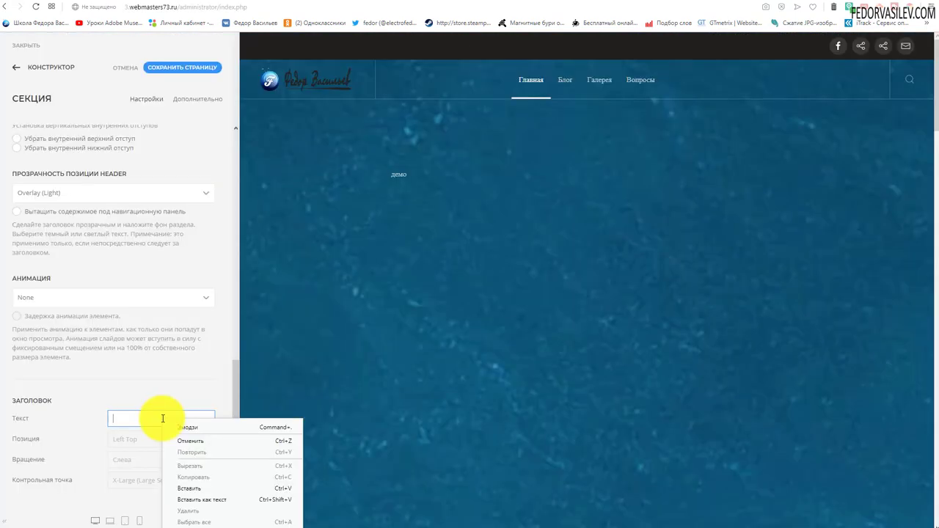
click(192, 493)
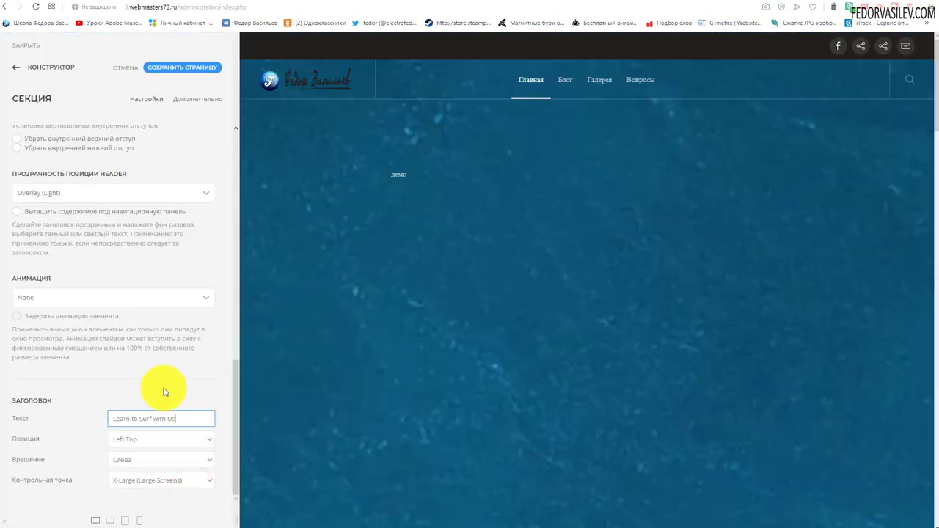
click(139, 439)
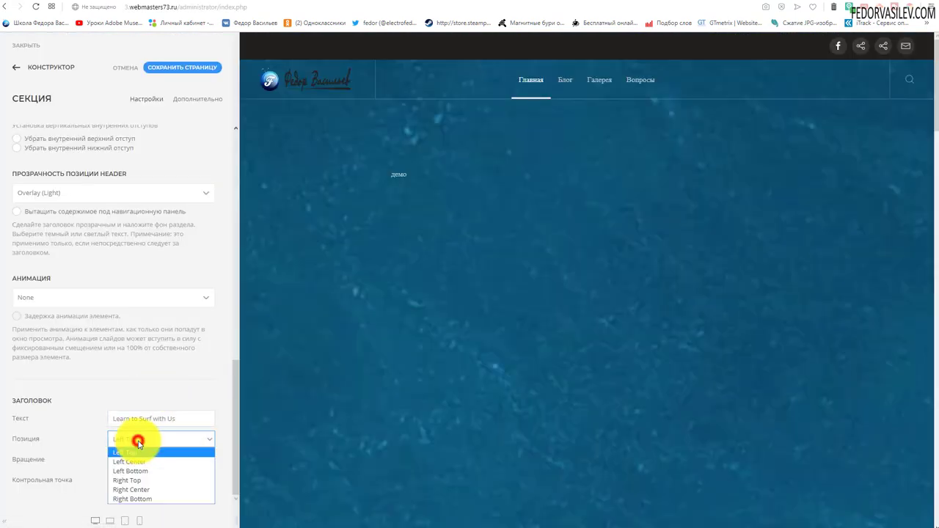
click(144, 500)
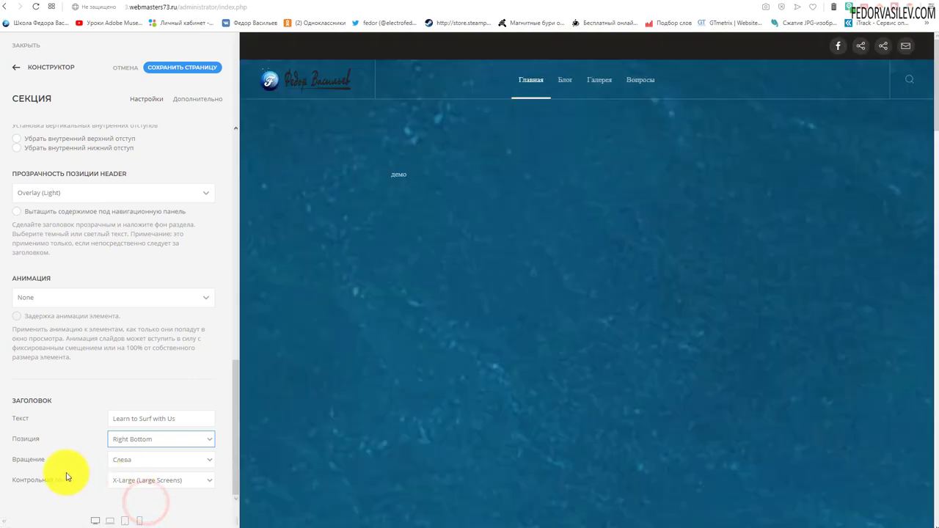
Set the title's rotation to Right, keep its breakpoint at X-Large (Large Screens), and save the page.
click(74, 461)
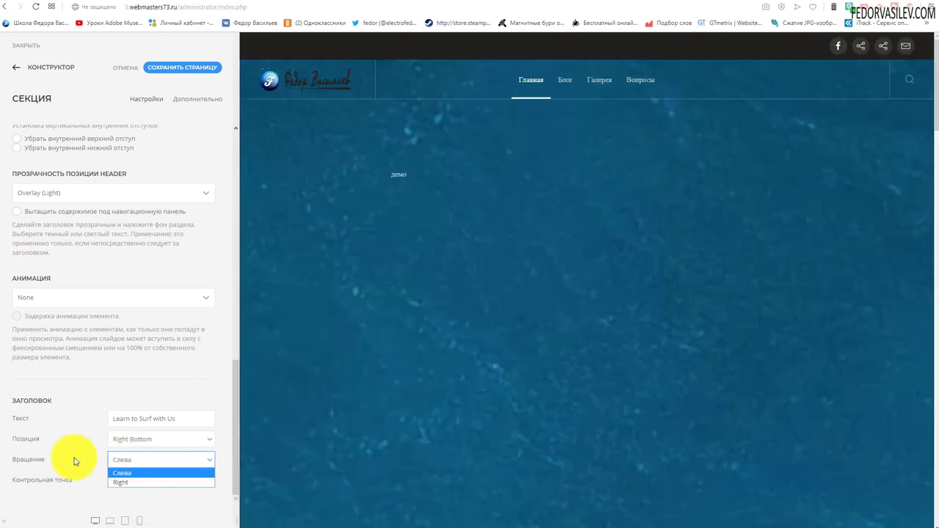
click(120, 483)
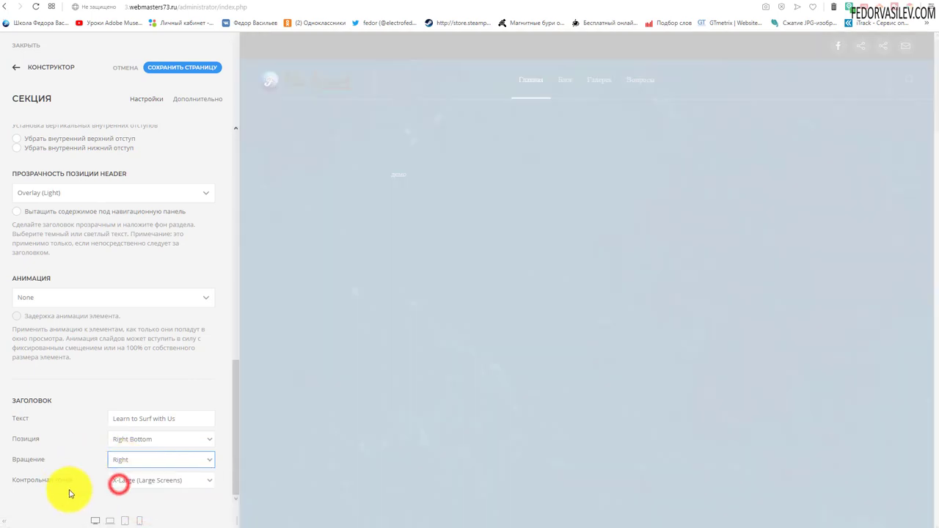
click(119, 481)
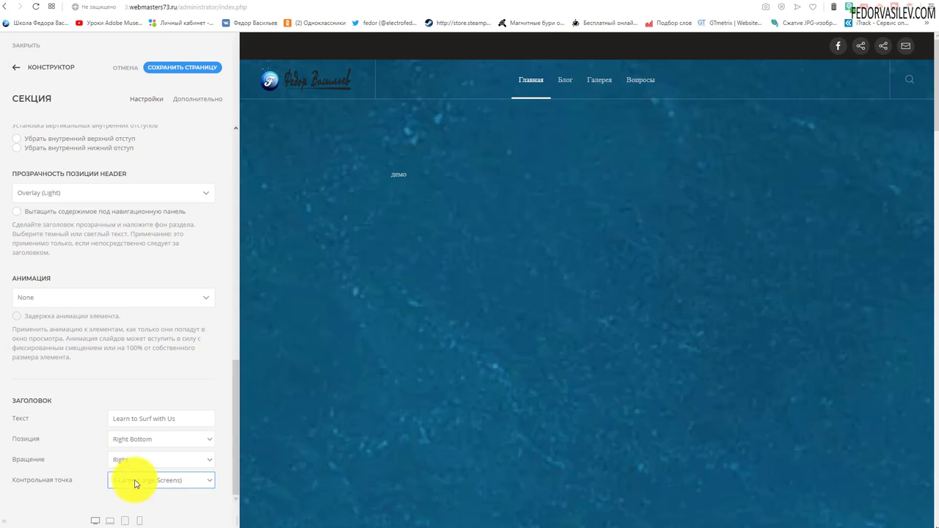
click(135, 481)
click(74, 473)
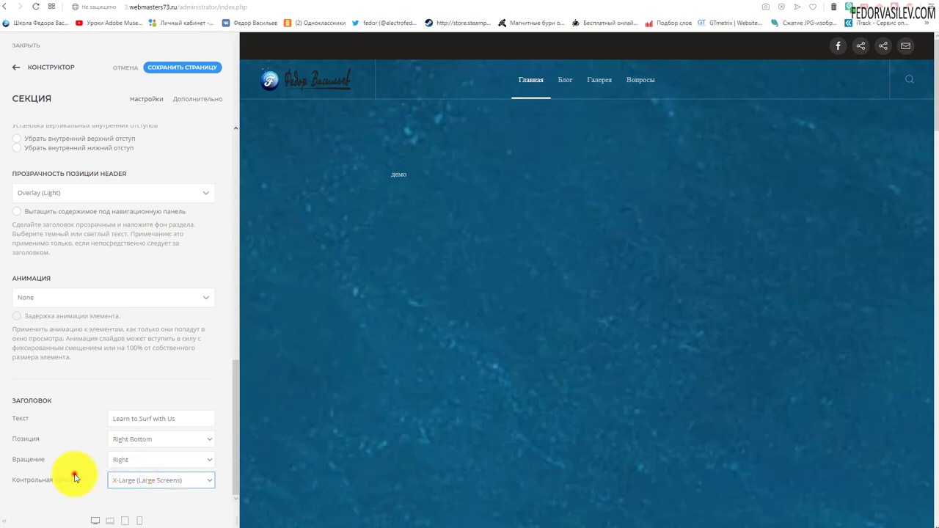
click(183, 67)
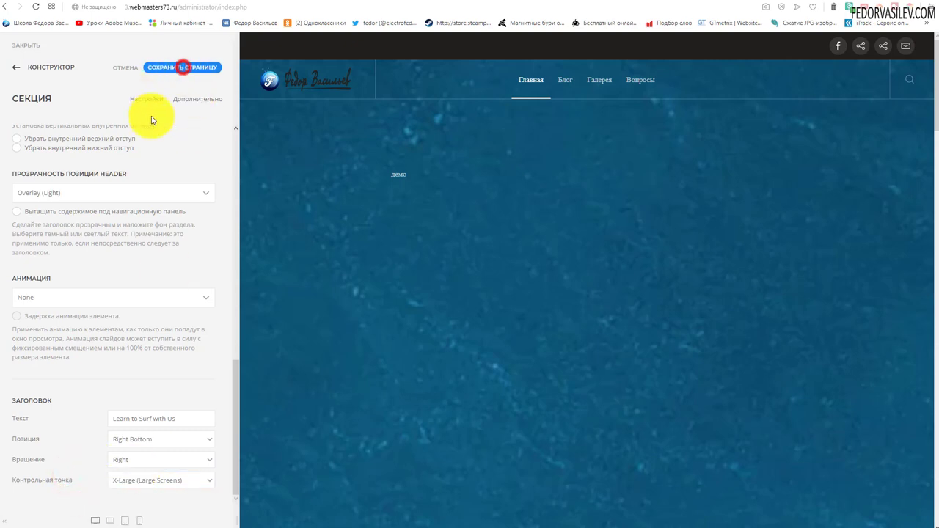
Set the title's rotation to Left (Слева) and check the vertical title on the published page.
click(149, 464)
click(121, 476)
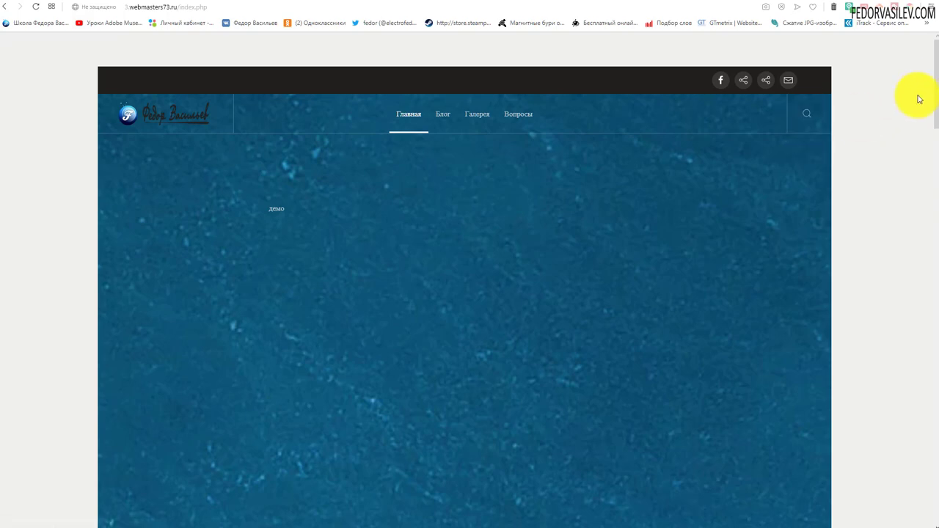
drag(934, 88, 935, 402)
scroll(924, 404, down, 5)
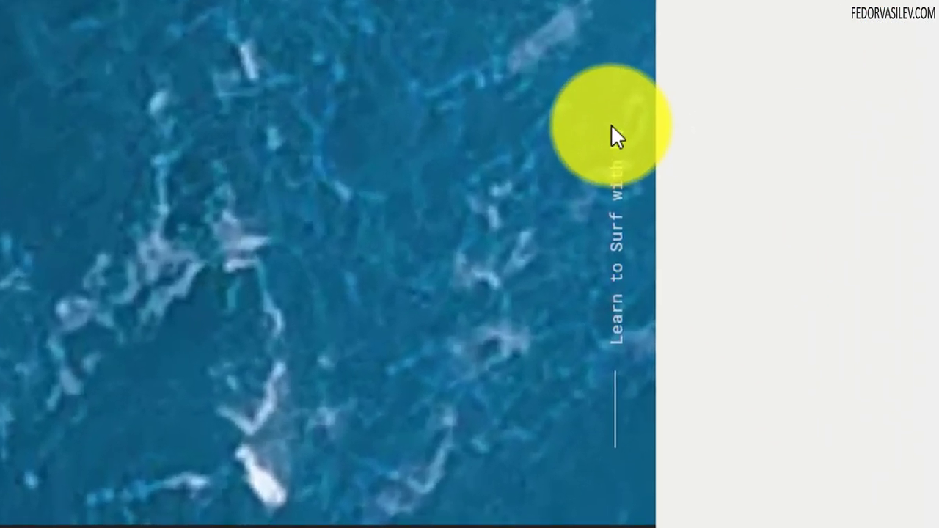
drag(613, 428, 617, 142)
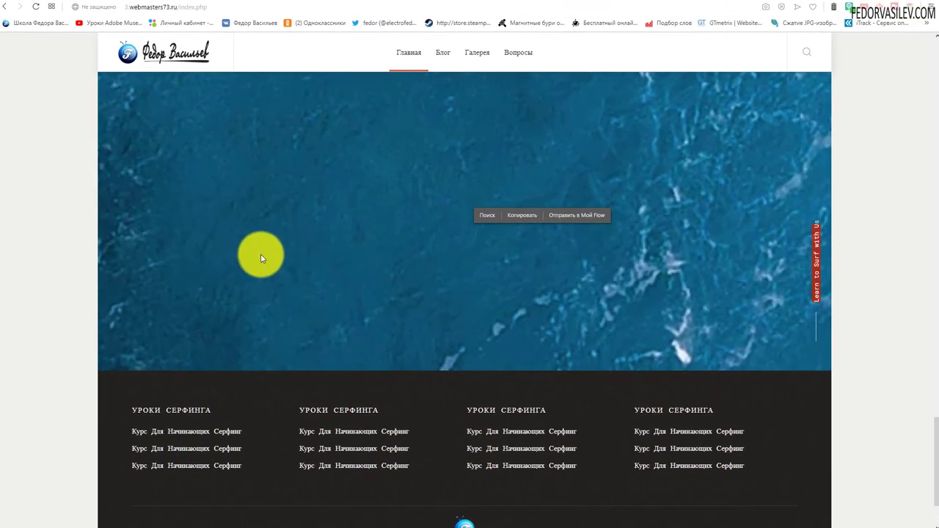
click(297, 258)
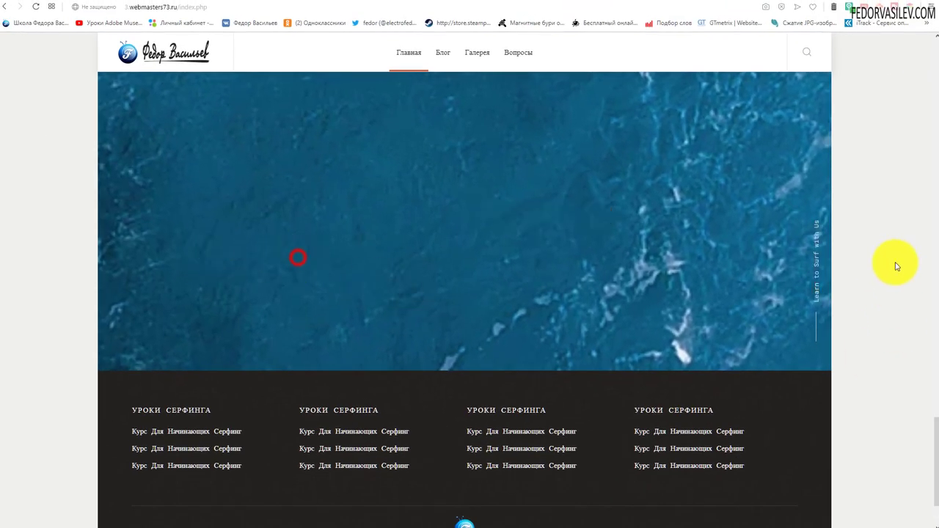
Replace the section's title text and check the vertical title on the published page.
click(646, 2)
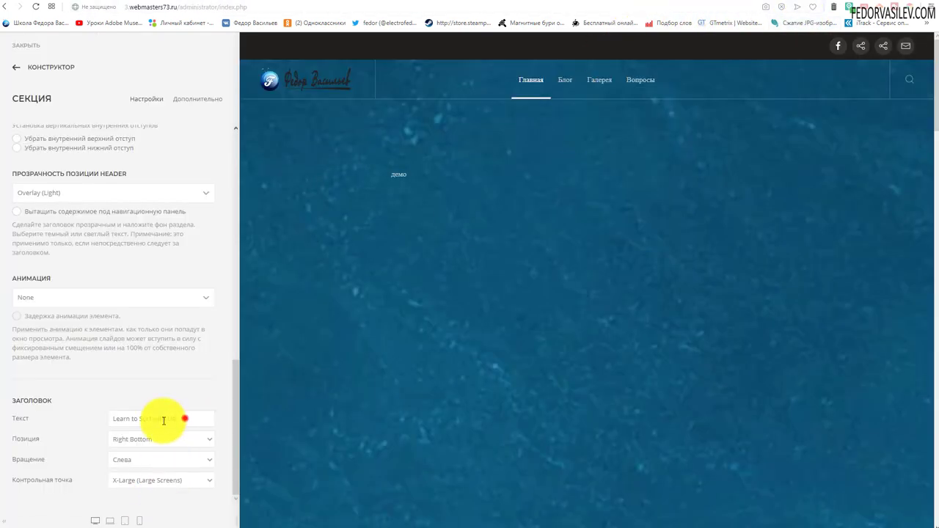
triple_click(185, 419)
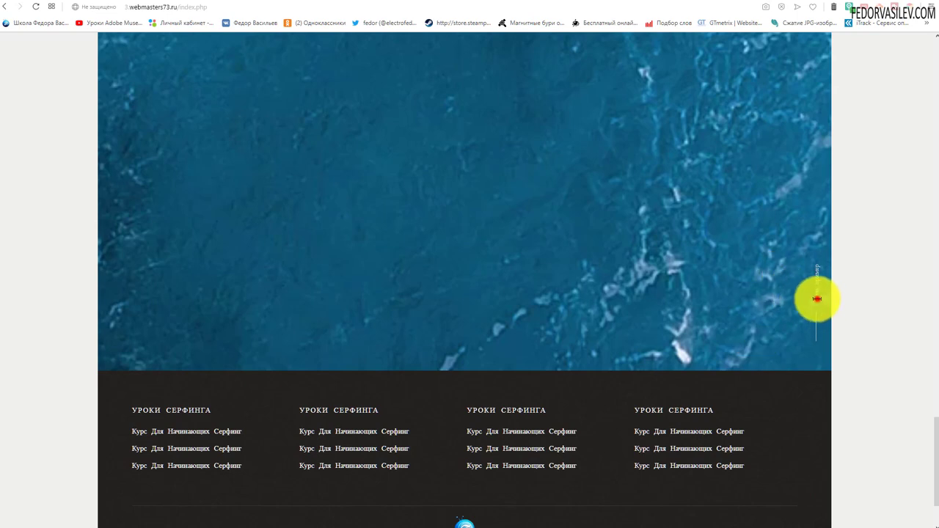
drag(816, 267, 816, 294)
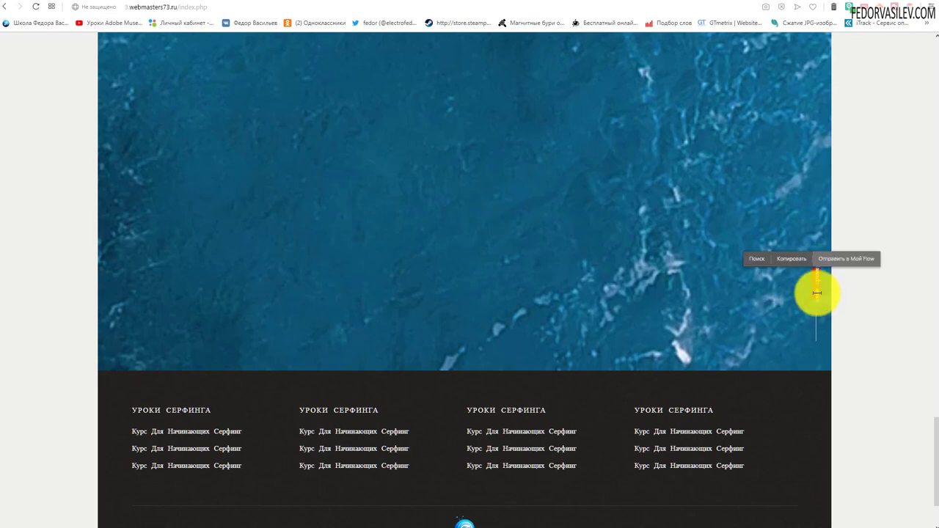
click(813, 300)
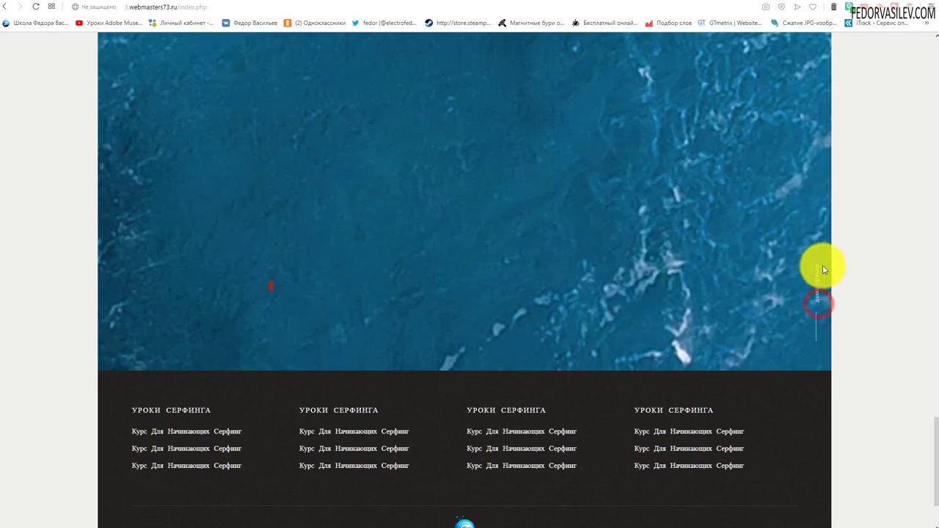
double_click(822, 269)
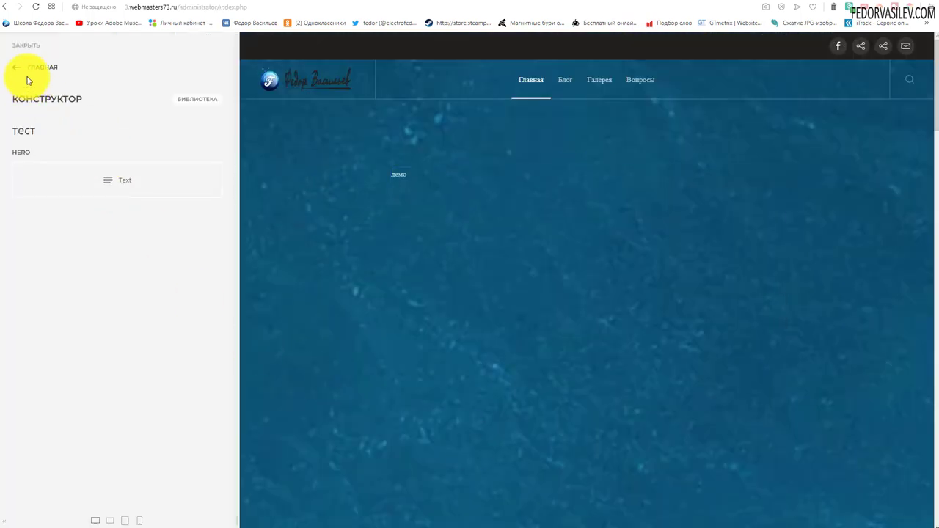
Open the template's general site layout settings and set the layout to Full Width.
click(9, 73)
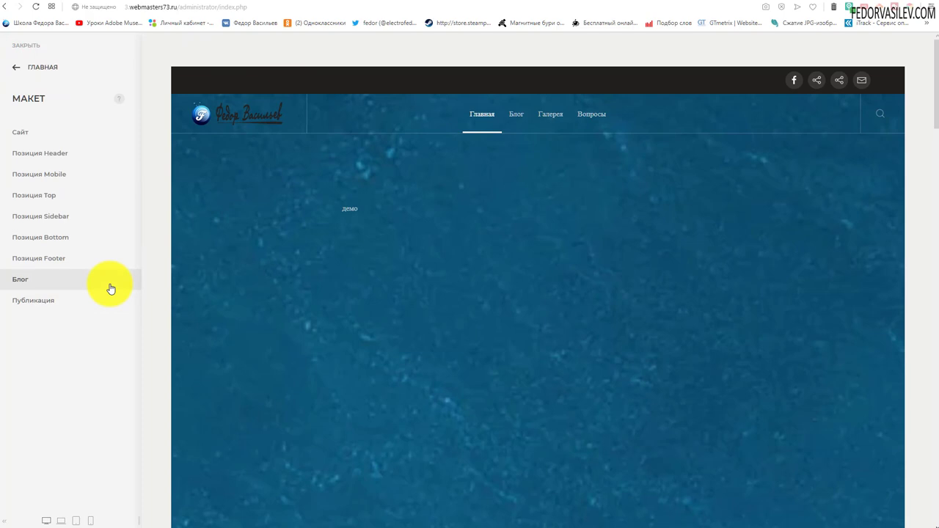
click(26, 131)
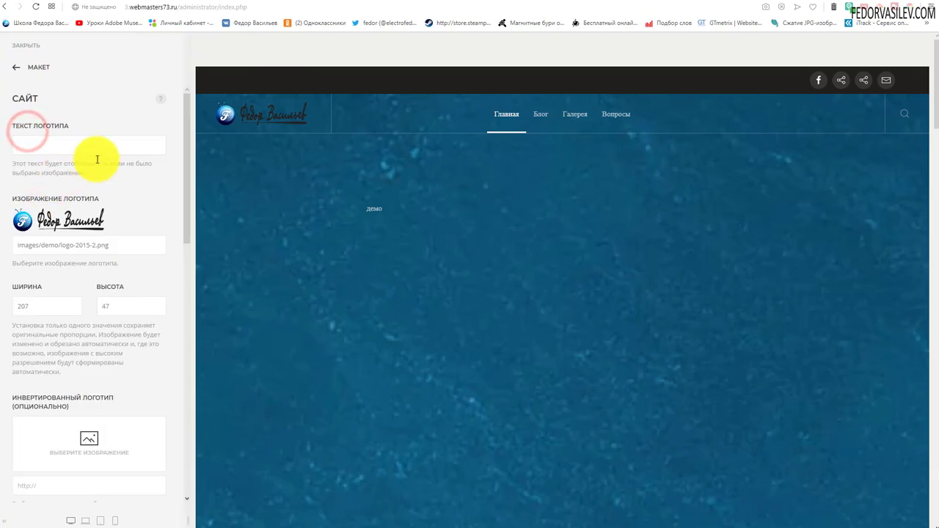
scroll(97, 159, down, 4)
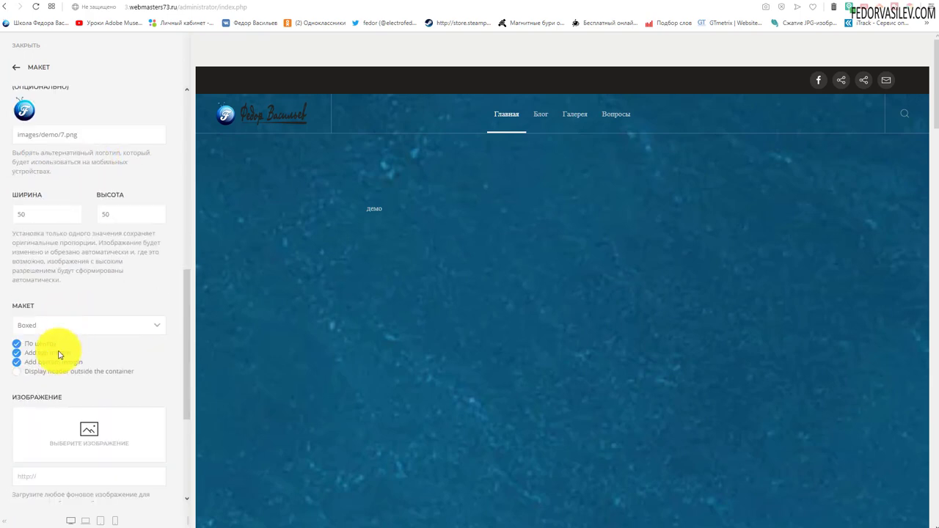
click(36, 329)
click(38, 340)
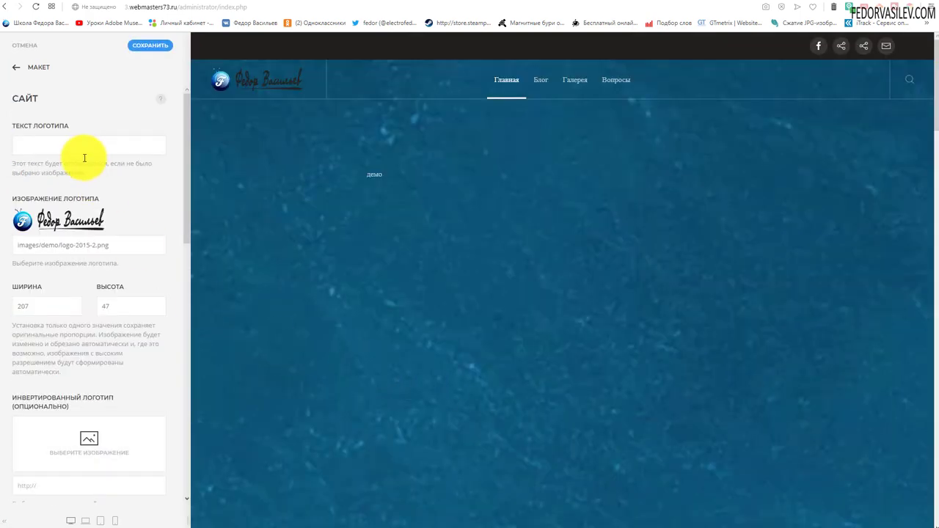
Set the site's logo text to MAKAI and remove the current logo image.
right_click(83, 151)
click(100, 217)
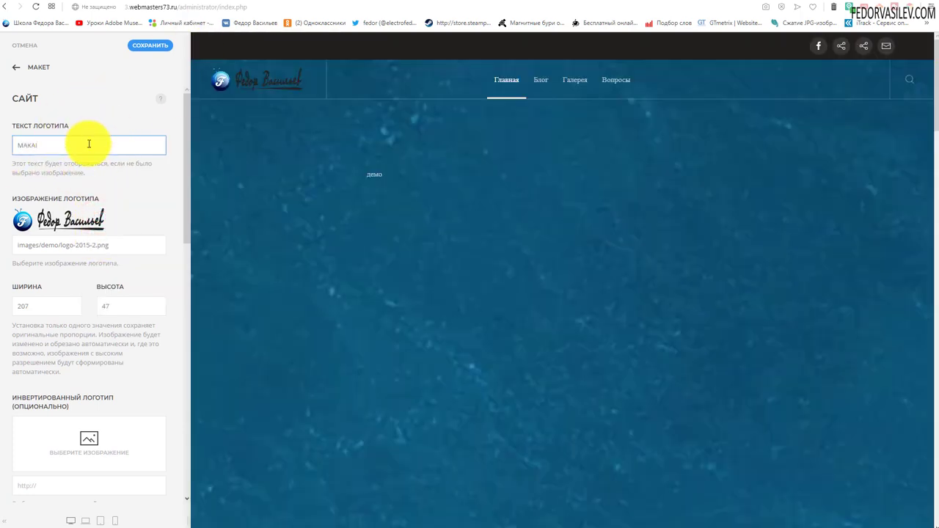
mouse_move(59, 222)
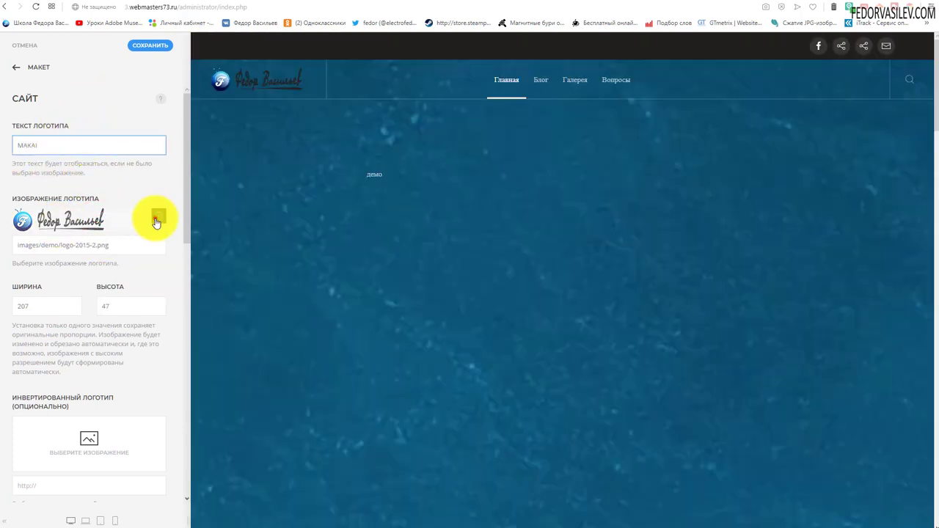
click(156, 222)
Try to upload logo.svg in the media manager as the logo image.
click(67, 220)
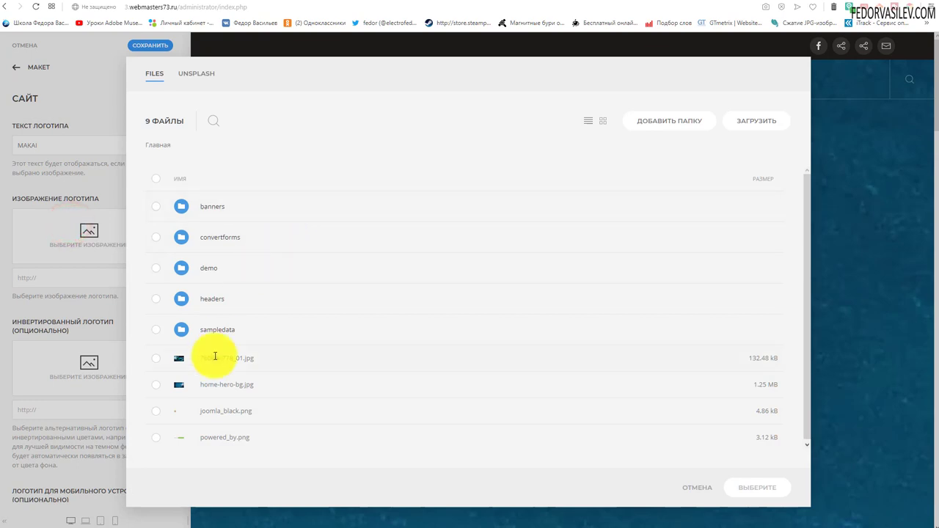
click(657, 123)
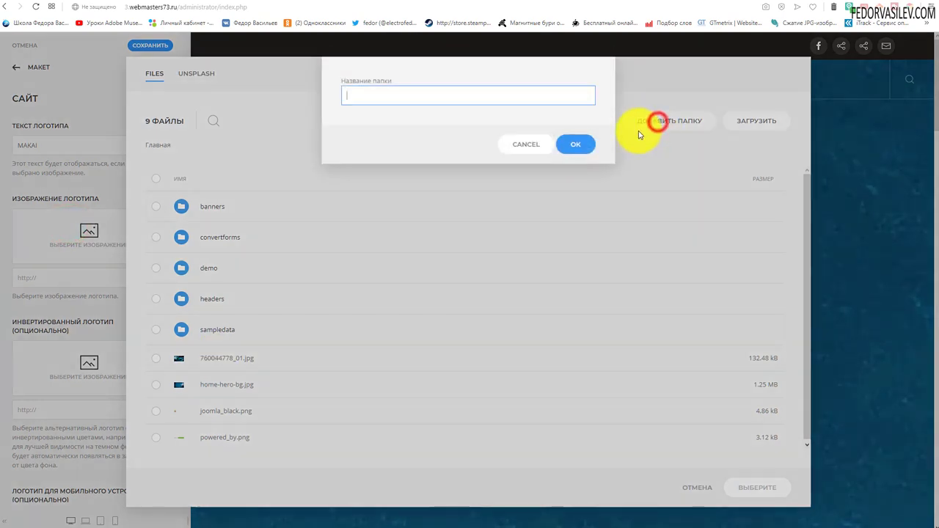
click(570, 143)
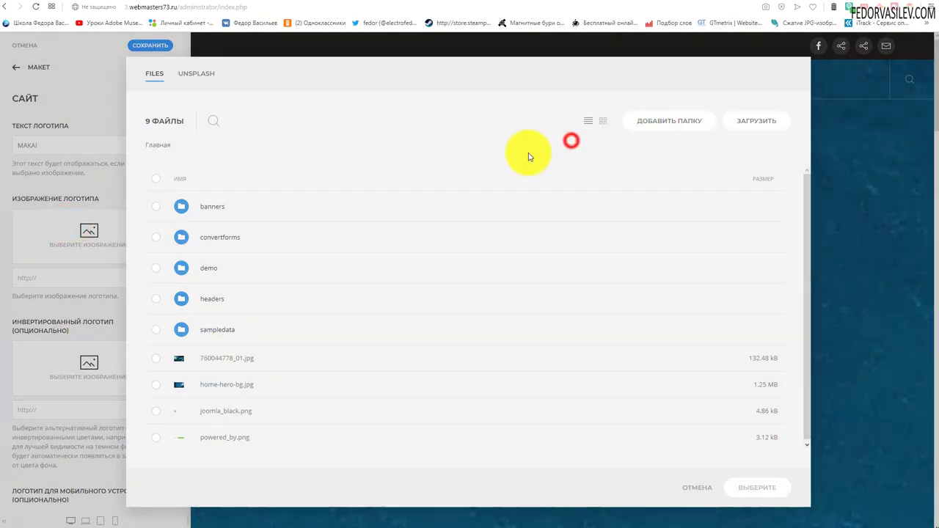
click(737, 127)
click(162, 55)
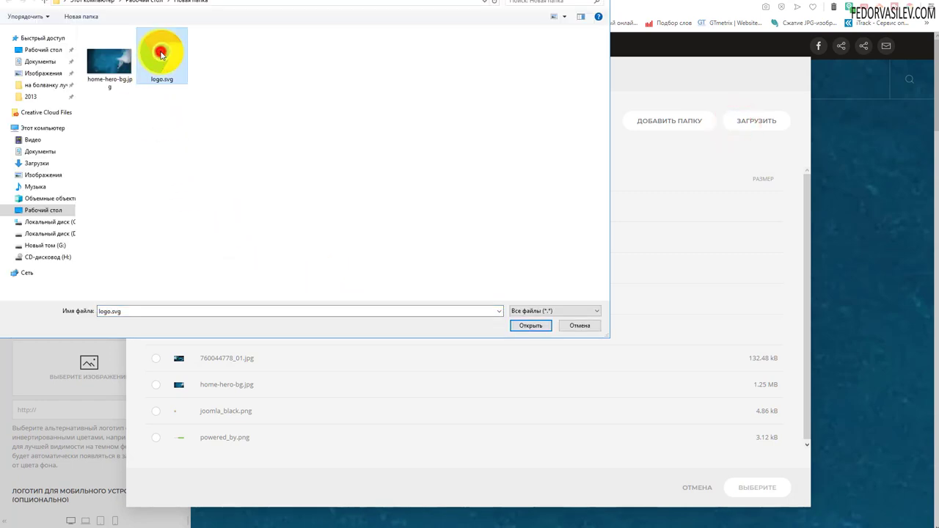
click(162, 55)
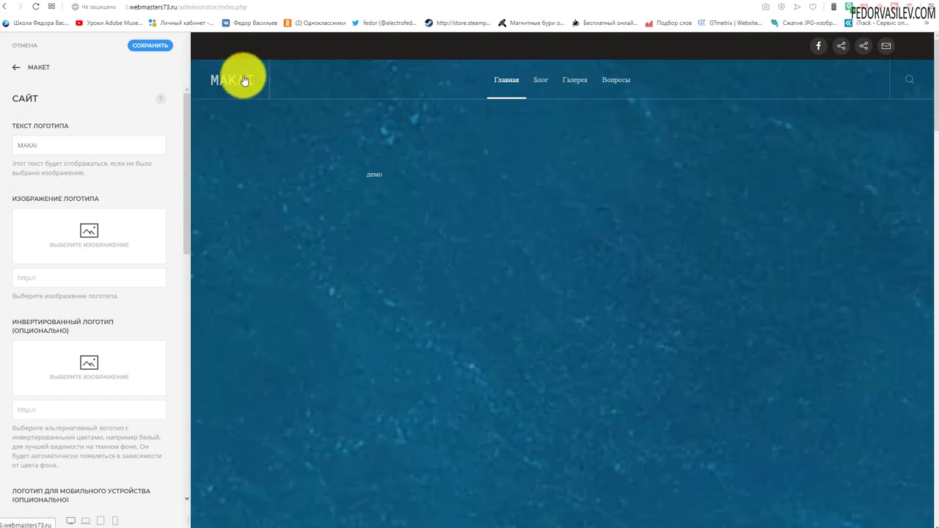
Switch the site layout to Boxed to turn off its top and bottom margins, and set it back to Full Width.
scroll(135, 333, down, 5)
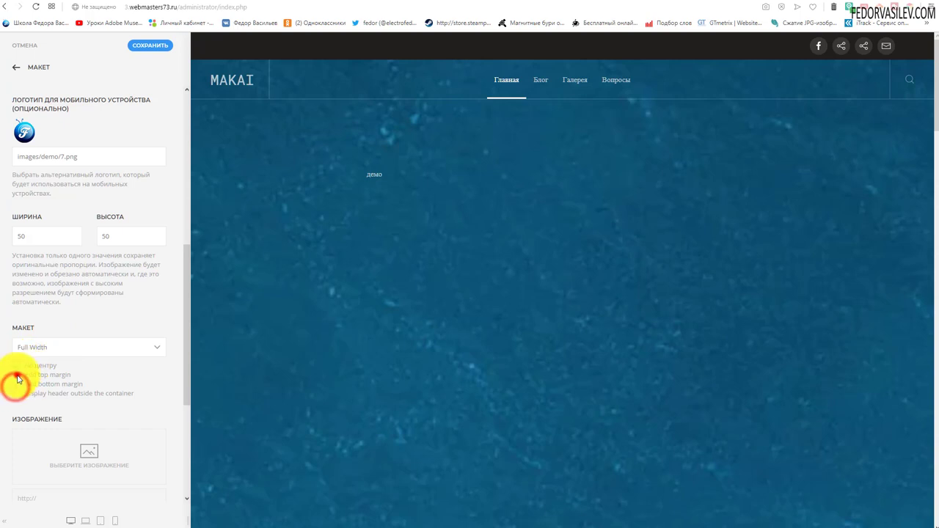
click(38, 349)
click(30, 371)
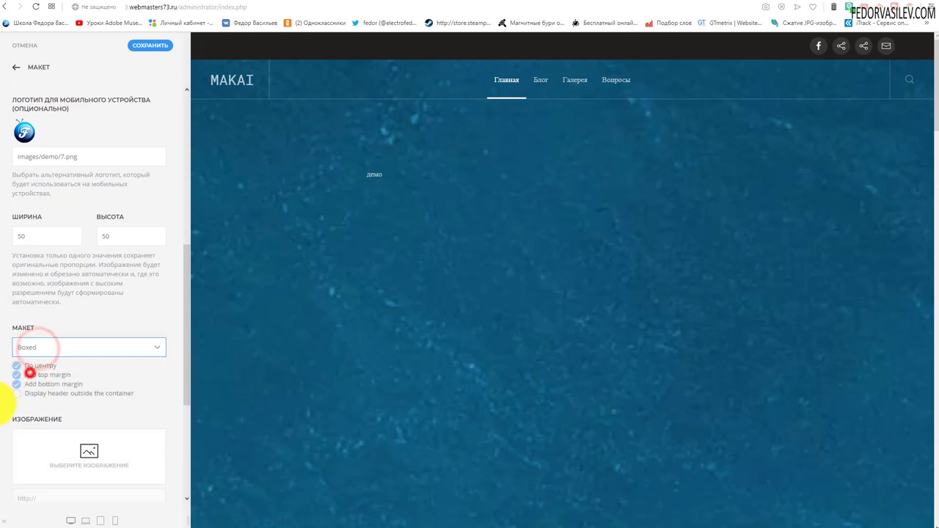
click(16, 375)
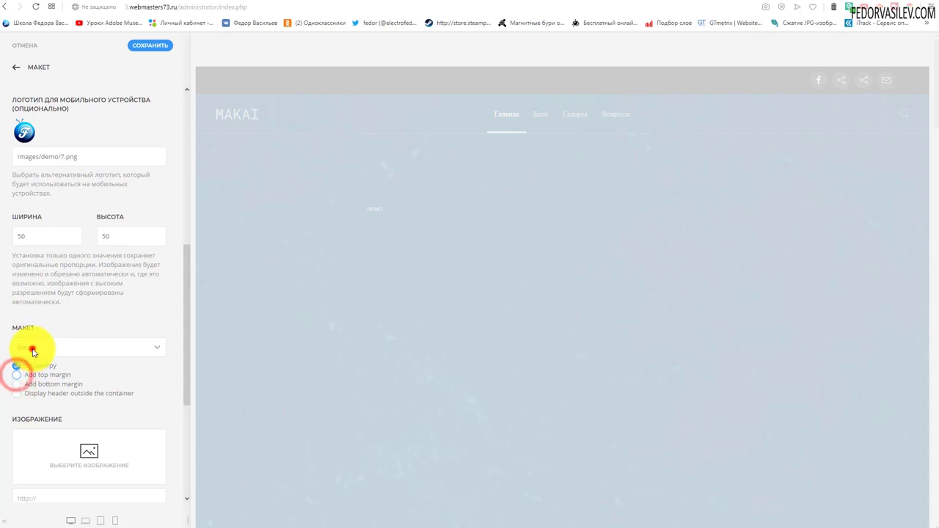
click(29, 349)
click(31, 361)
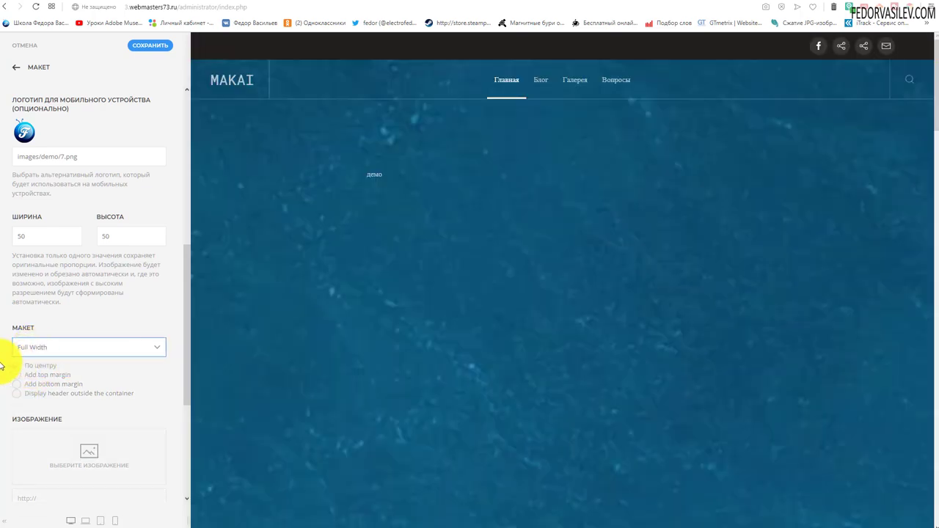
Set the site toolbar's width to Large and make it inherit the transparency from the header.
scroll(50, 367, down, 3)
click(48, 423)
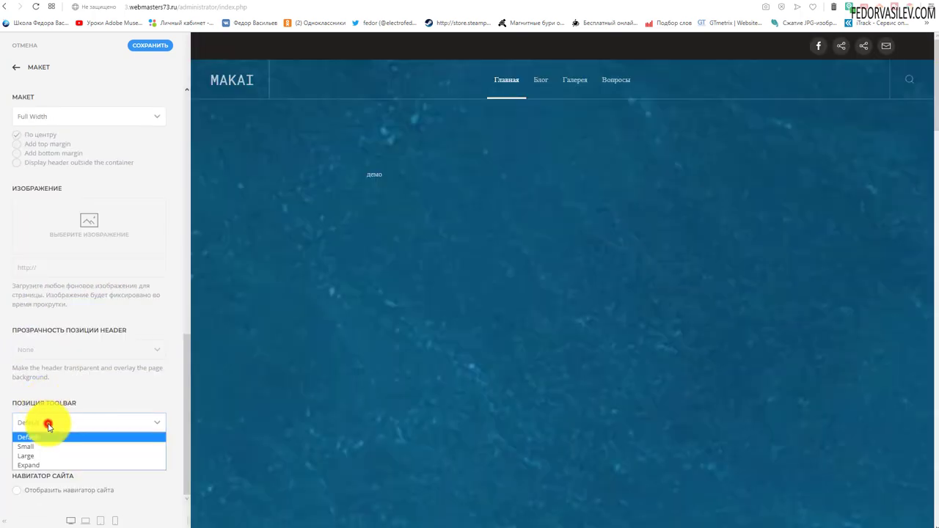
click(38, 455)
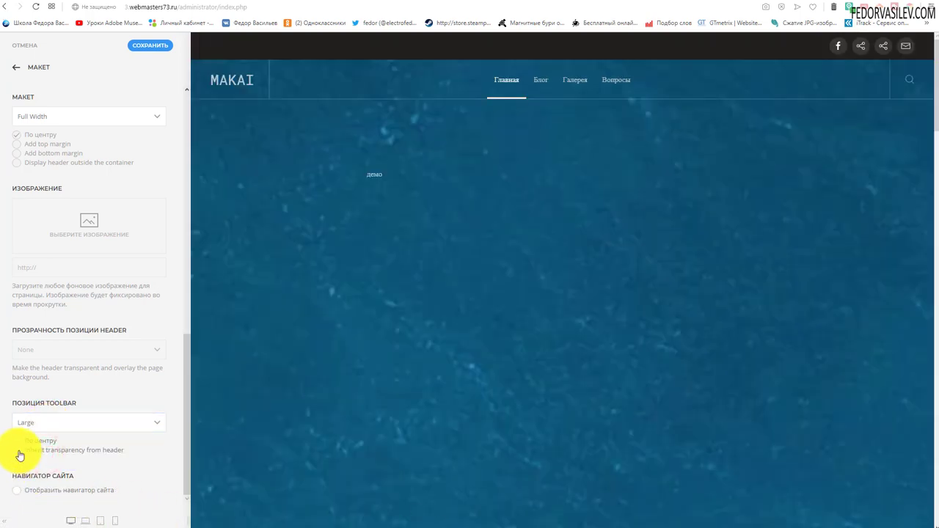
click(17, 450)
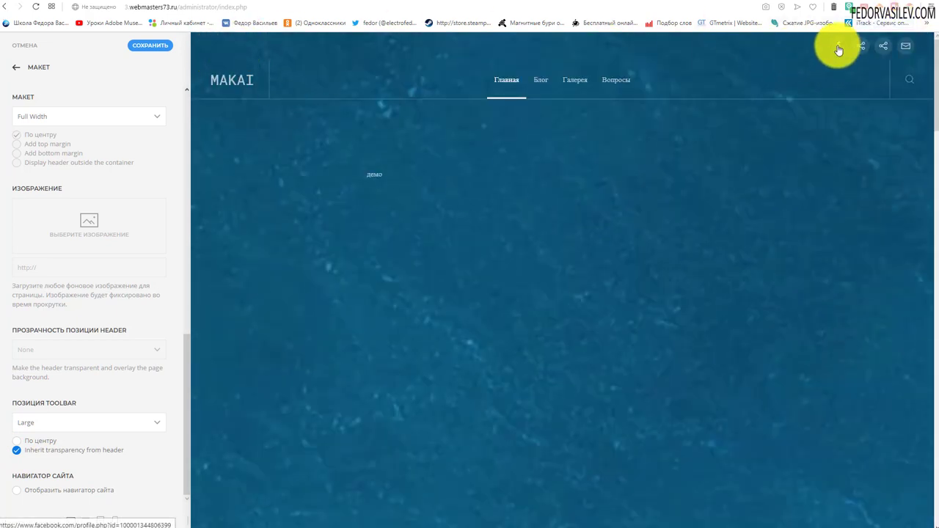
Compare the toolbar and header with the original Makai demo site, and save the site layout settings.
click(811, 3)
scroll(216, 42, down, 2)
scroll(339, 147, up, 2)
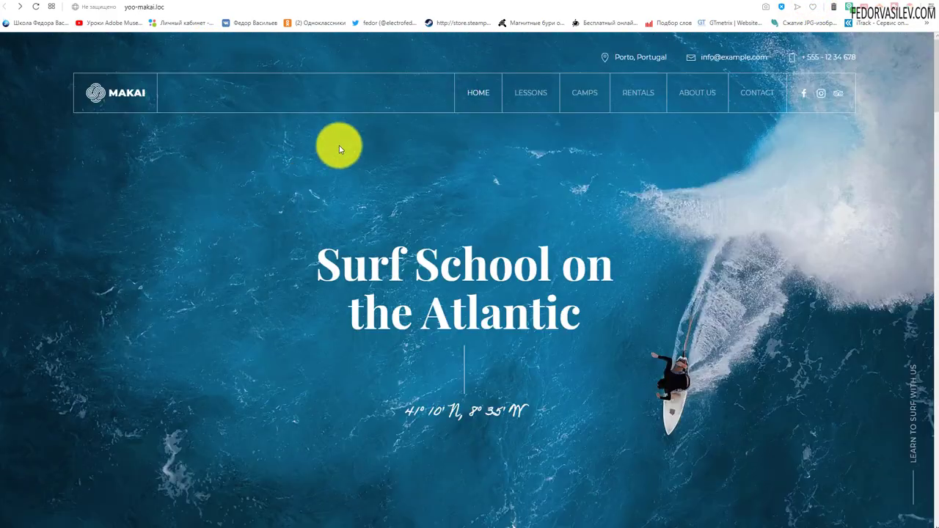
key(ctrl+Tab)
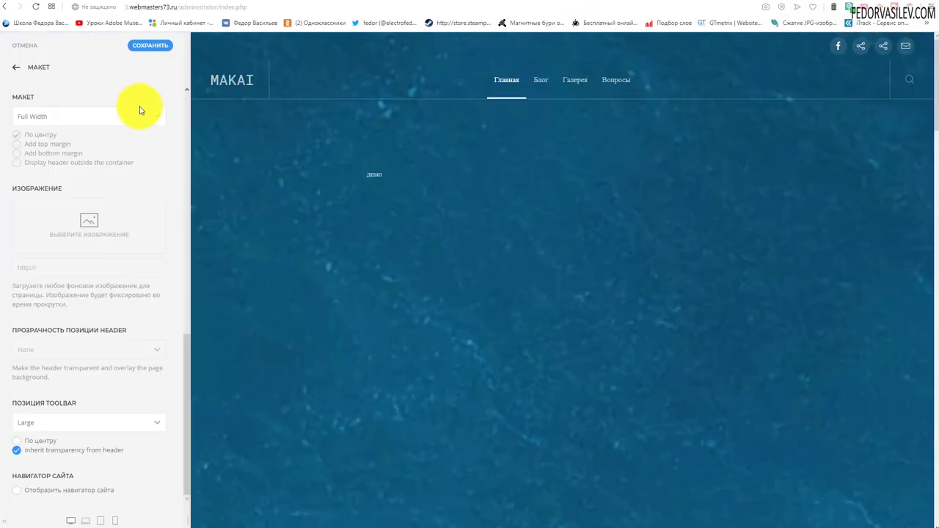
click(144, 48)
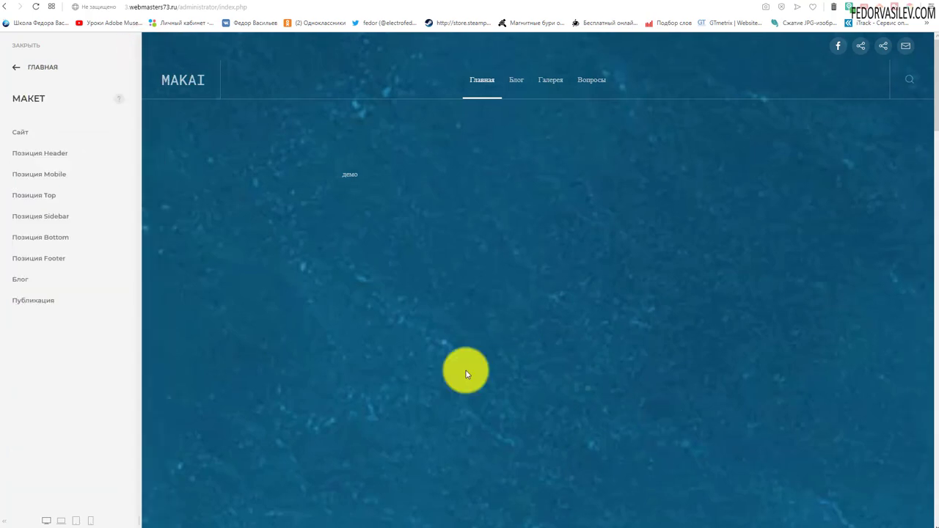
Change the header layout to Horizontal Right and set its navbar to Sticky.
click(54, 153)
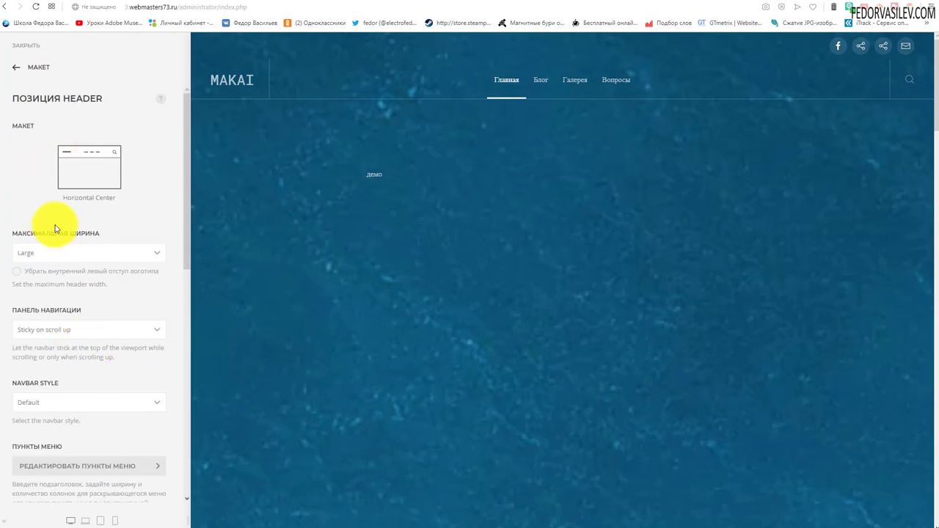
click(82, 168)
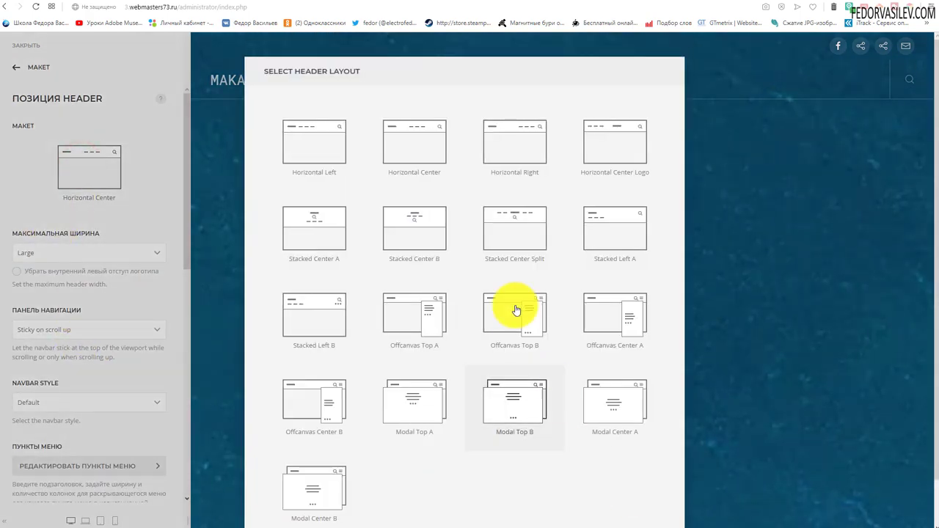
click(506, 145)
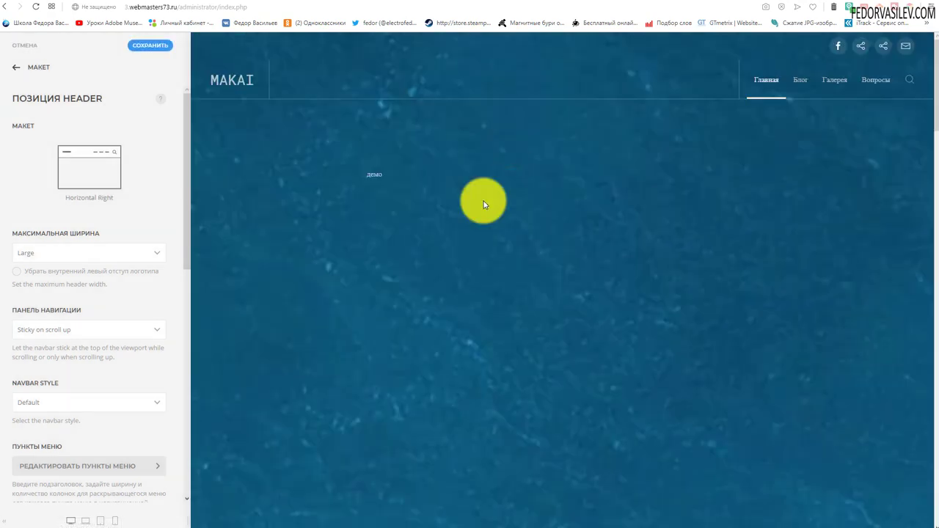
scroll(120, 187, down, 2)
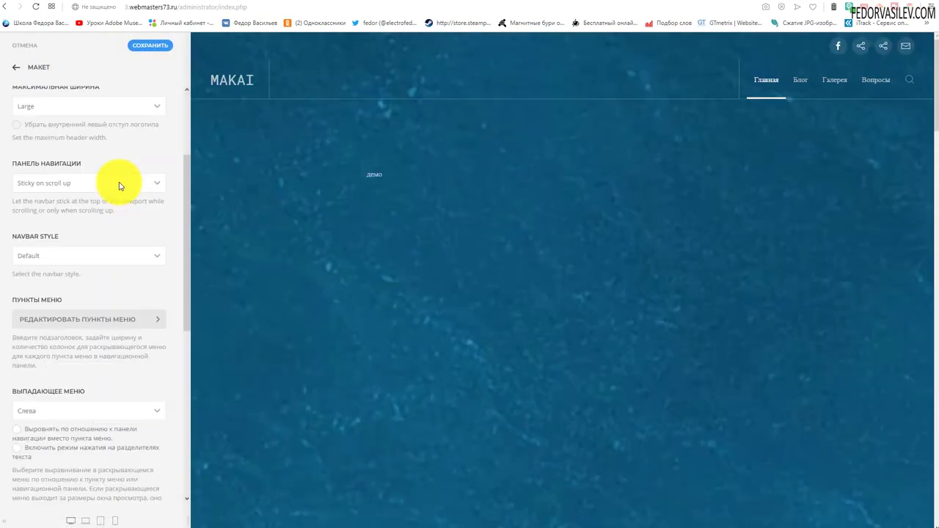
click(60, 183)
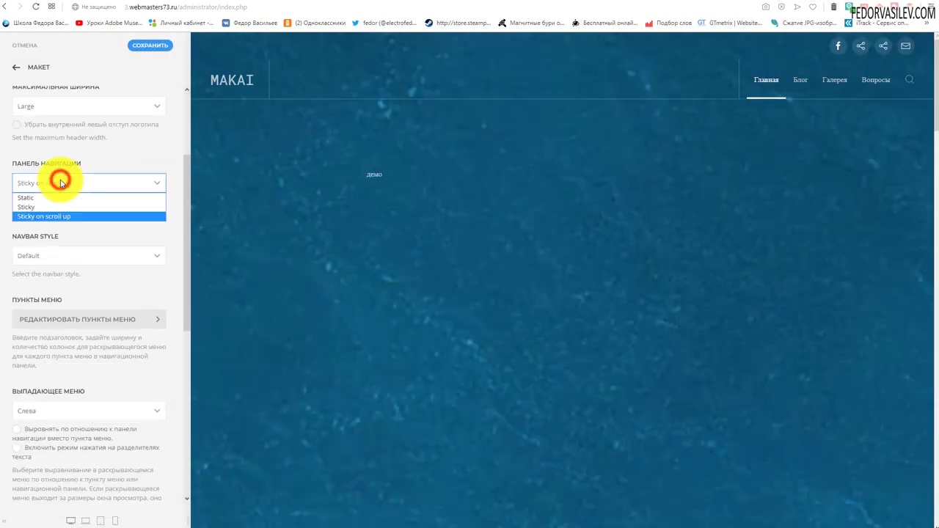
click(30, 206)
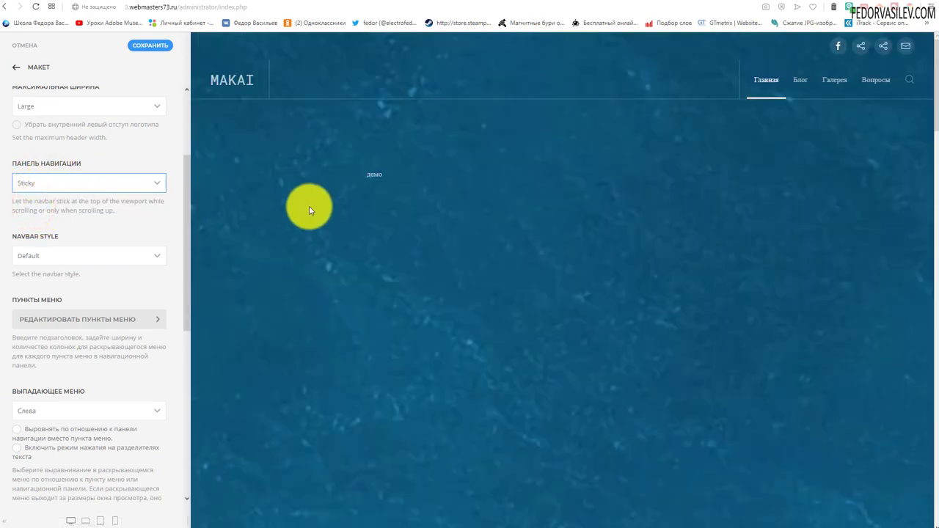
Set the header's dropbar to None and hide the search.
scroll(309, 208, down, 1)
scroll(309, 211, up, 1)
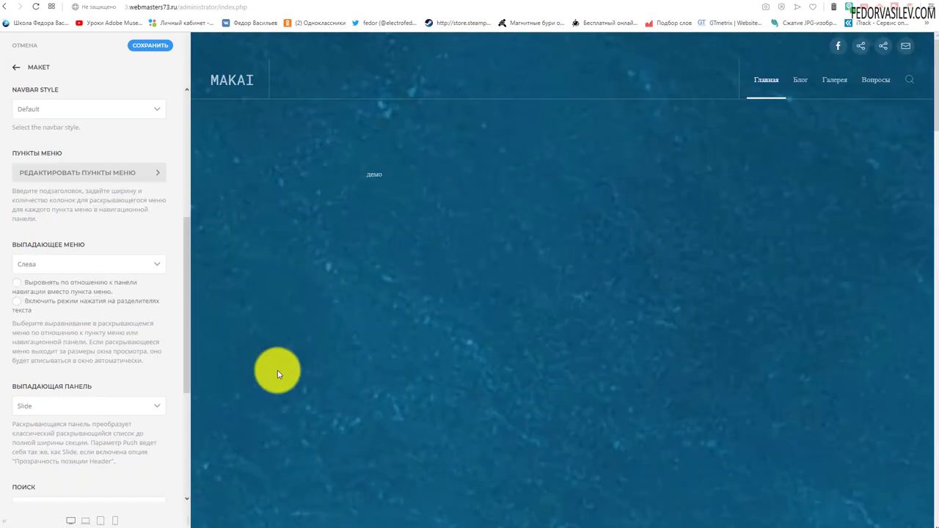
click(78, 405)
click(43, 421)
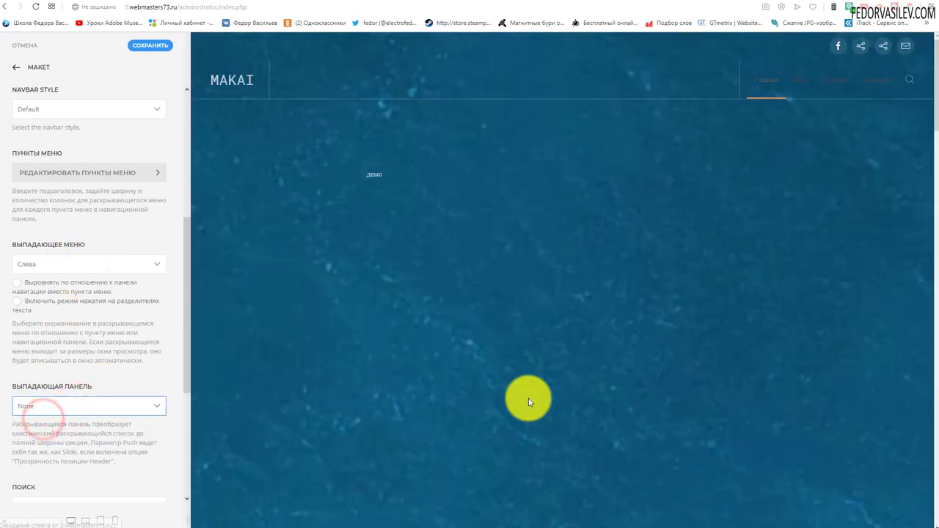
scroll(42, 245, down, 3)
click(49, 269)
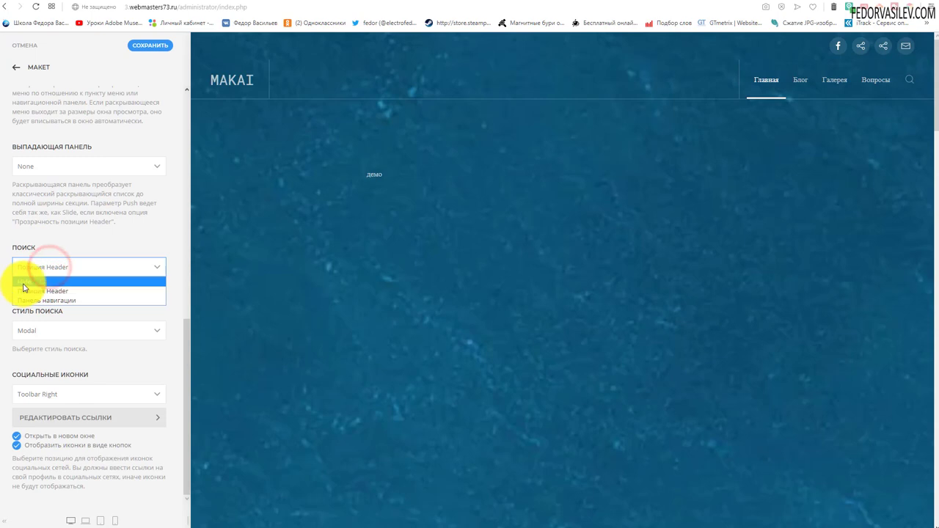
click(21, 285)
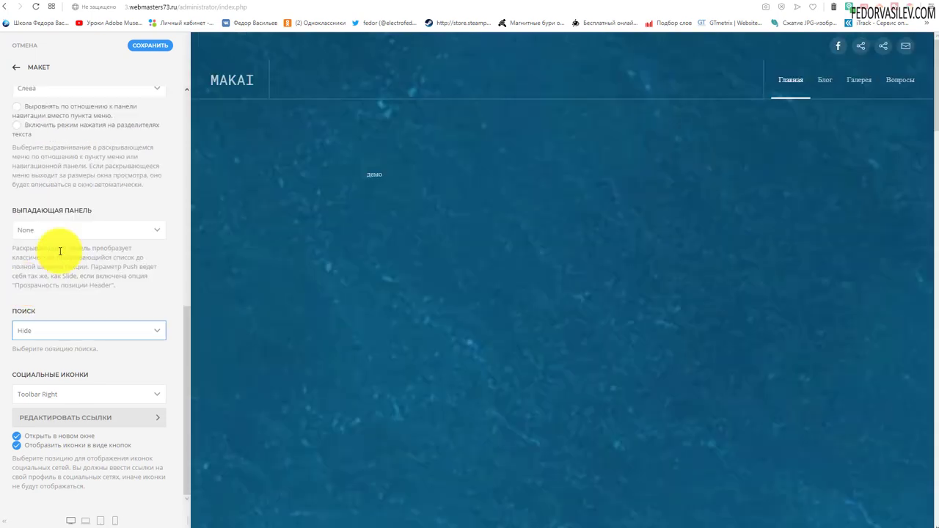
Place the social icons in the header position without button styling, and save the social links without the e-mail entry.
click(51, 393)
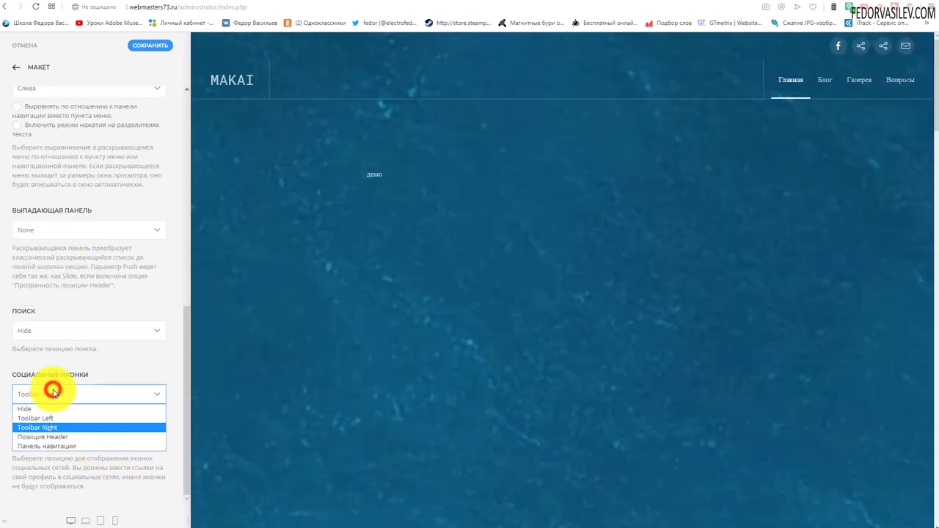
click(72, 436)
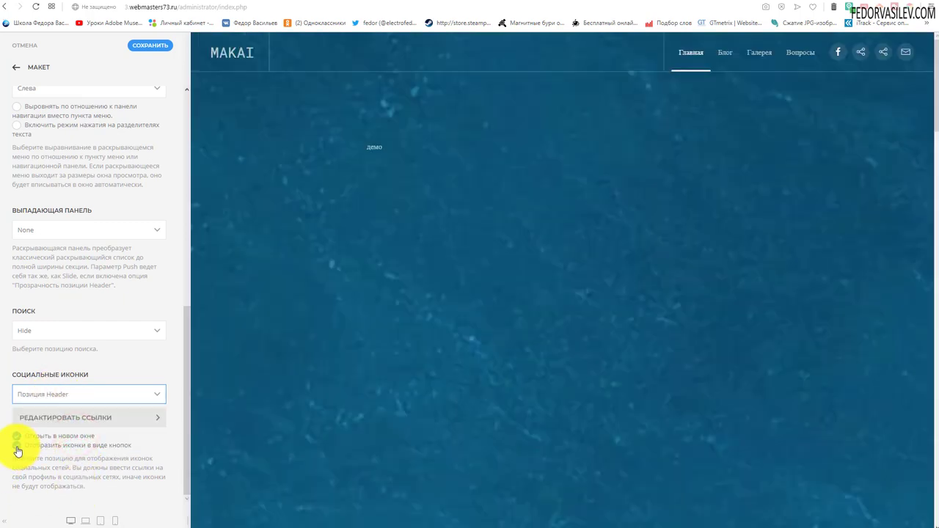
click(17, 445)
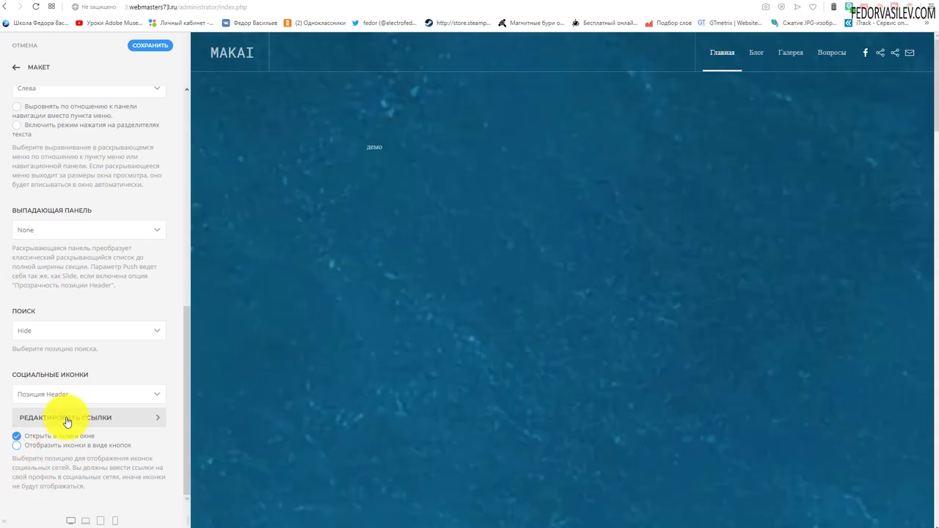
click(65, 418)
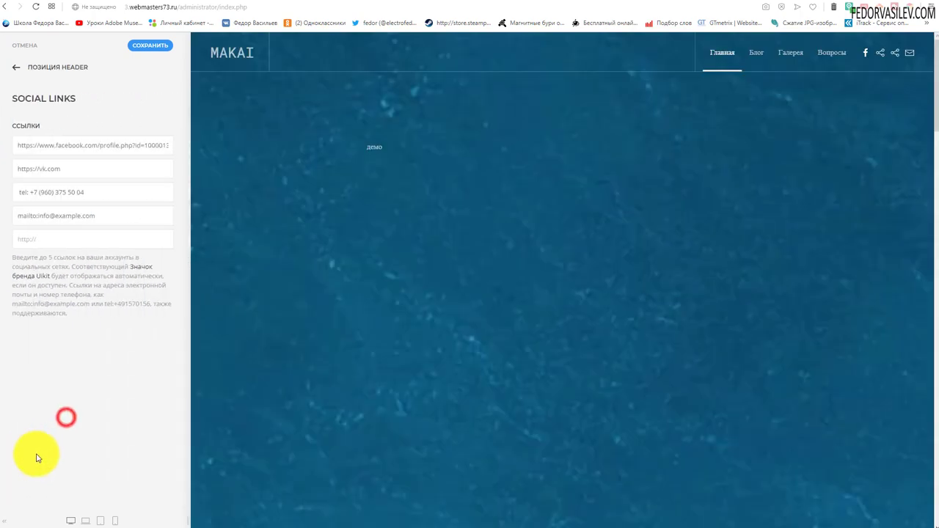
click(17, 67)
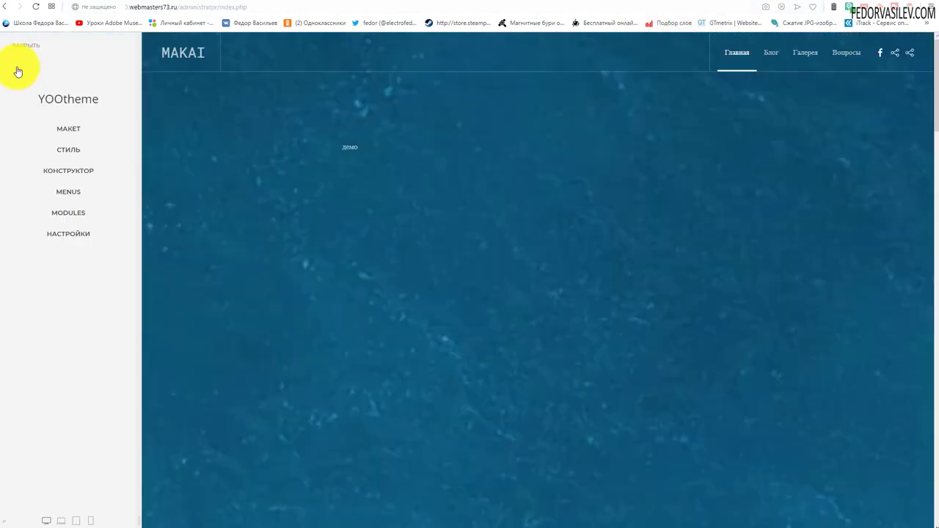
Filter the style library by Makai and apply the dark blue default Makai style to the site.
click(65, 154)
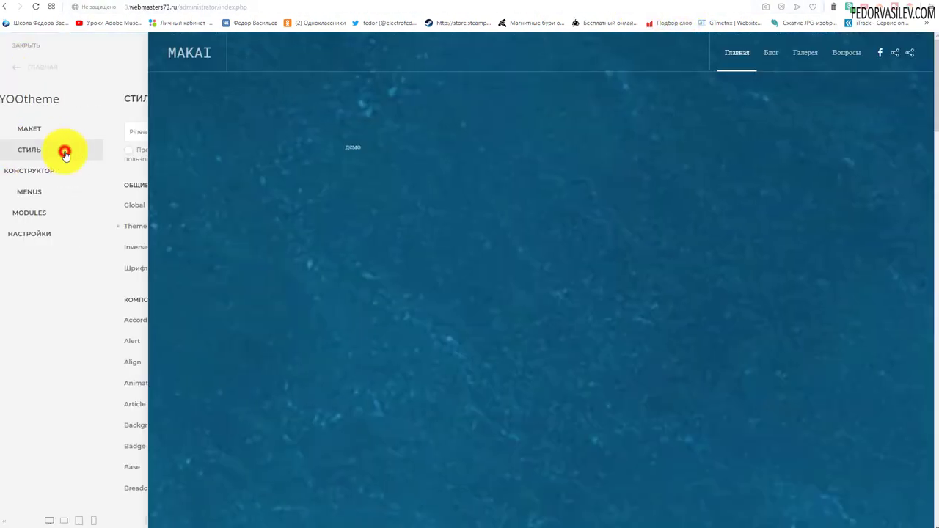
click(48, 131)
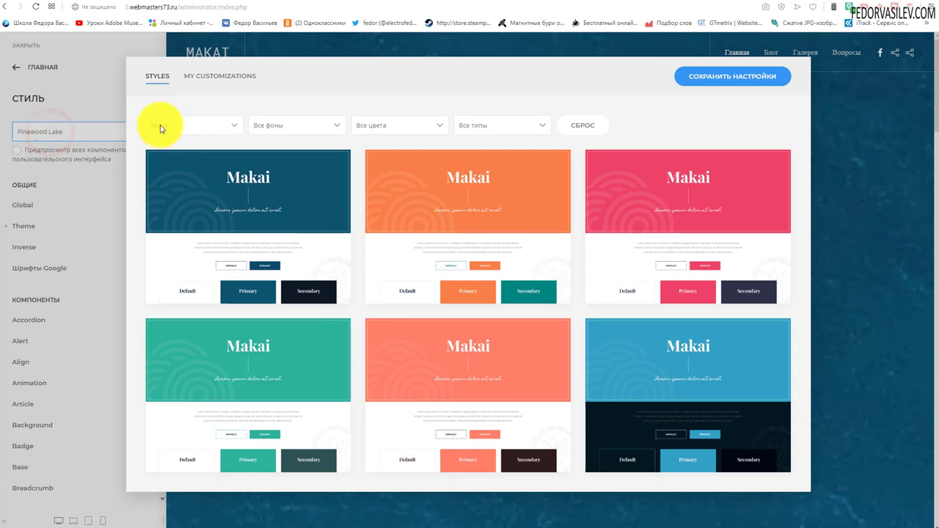
click(235, 126)
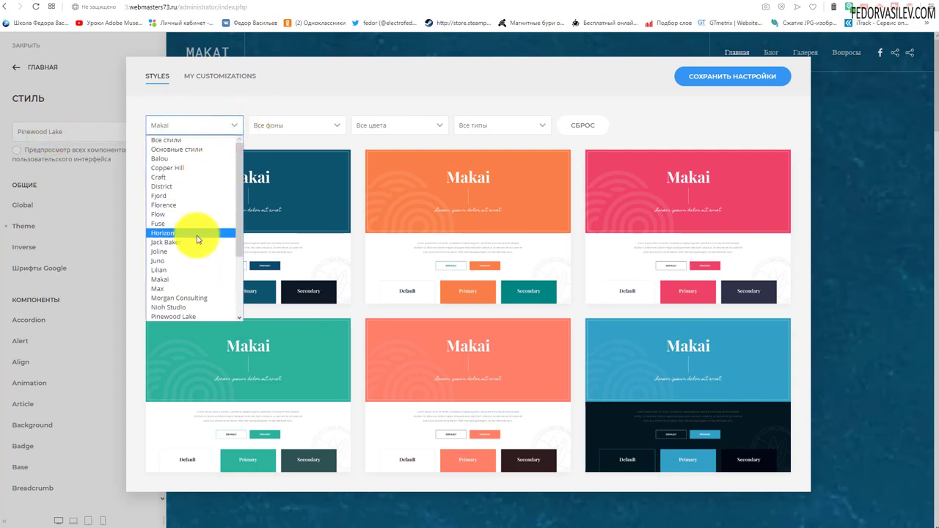
click(162, 280)
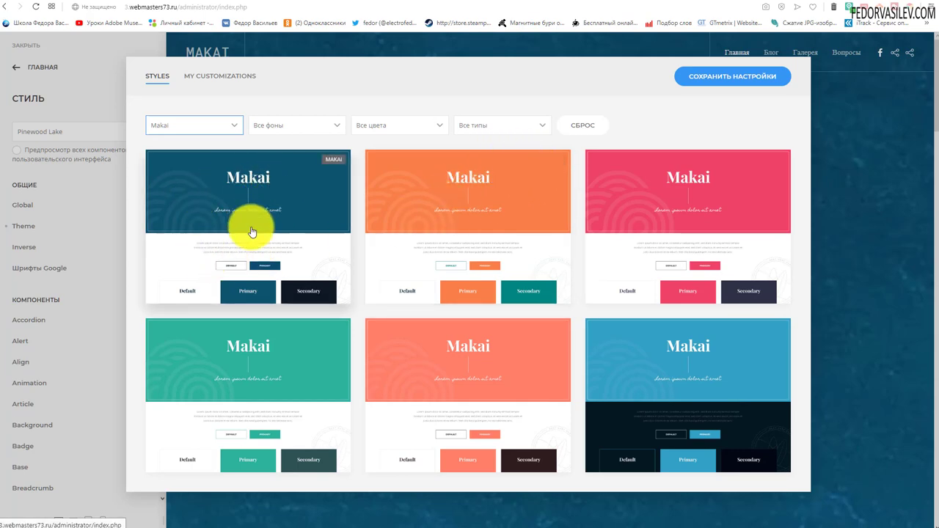
click(227, 236)
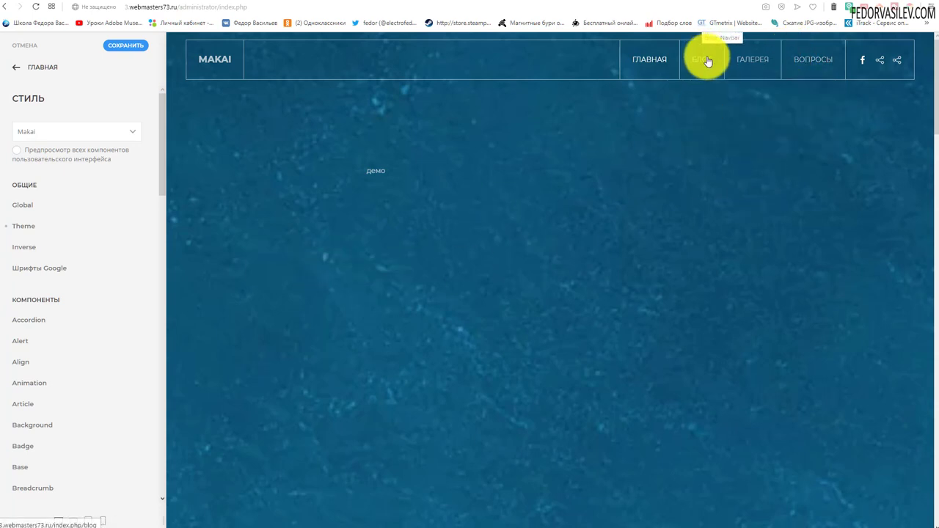
Check the restyled navbar and its sticky behaviour in the page preview, and save the Makai style.
mouse_move(802, 65)
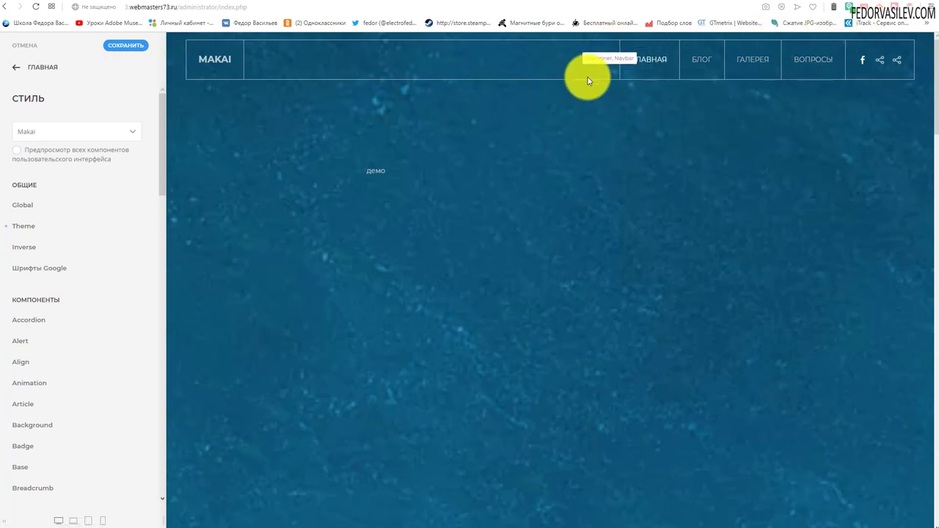
scroll(475, 211, down, 3)
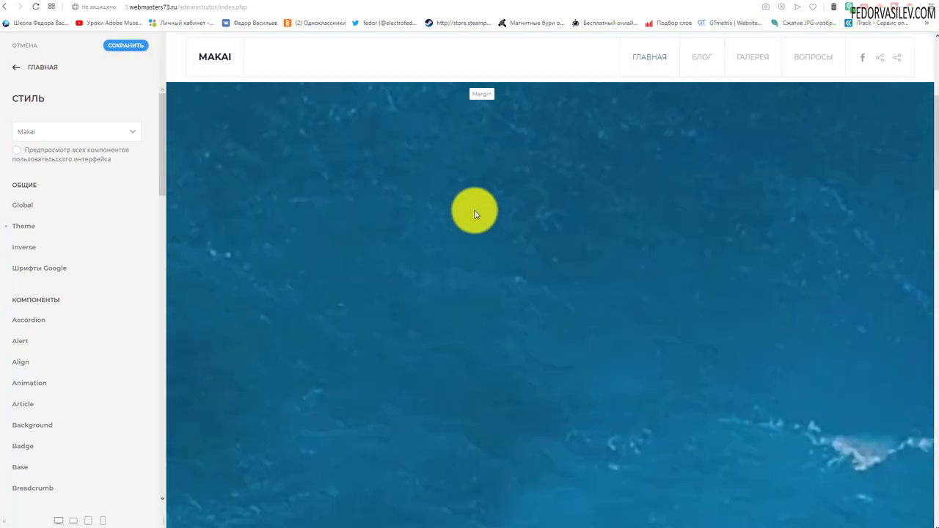
scroll(474, 210, up, 3)
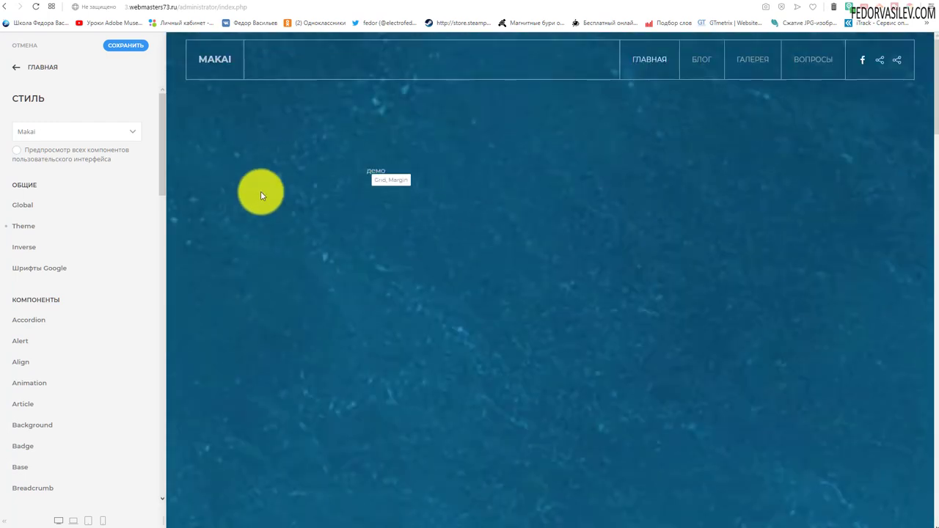
click(112, 49)
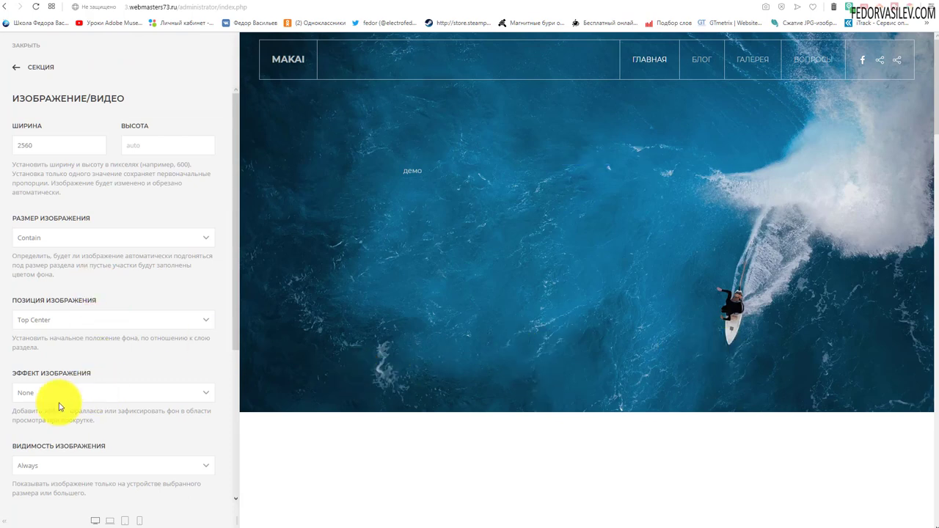
Try Cover as the section background's image size and set it back to Contain.
click(53, 238)
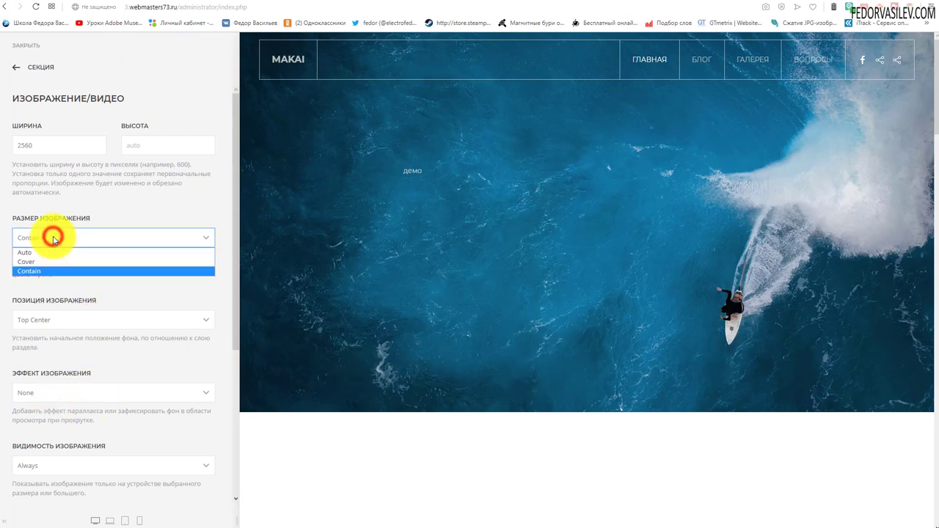
click(46, 262)
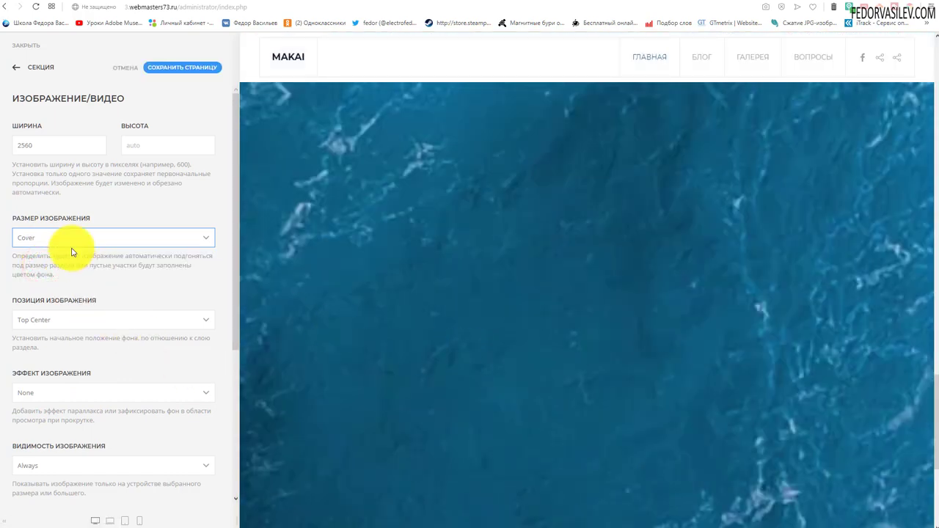
click(62, 237)
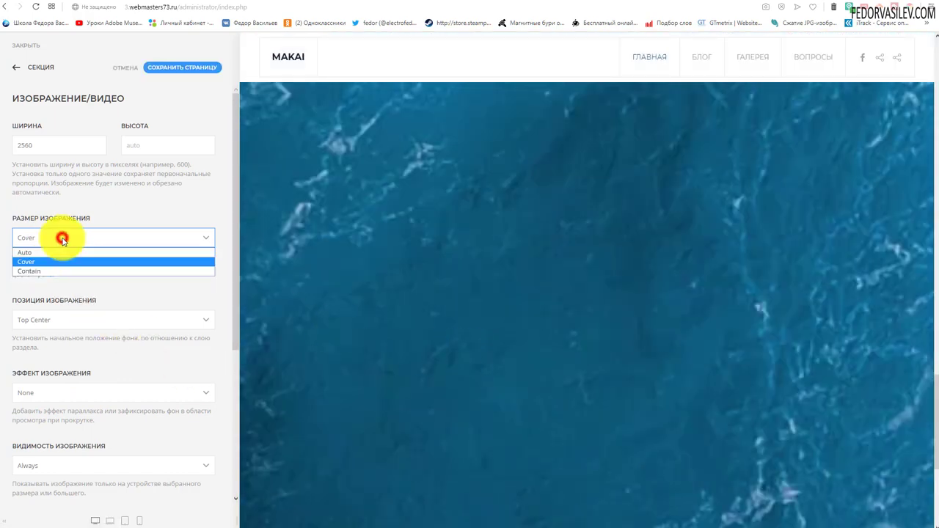
click(45, 272)
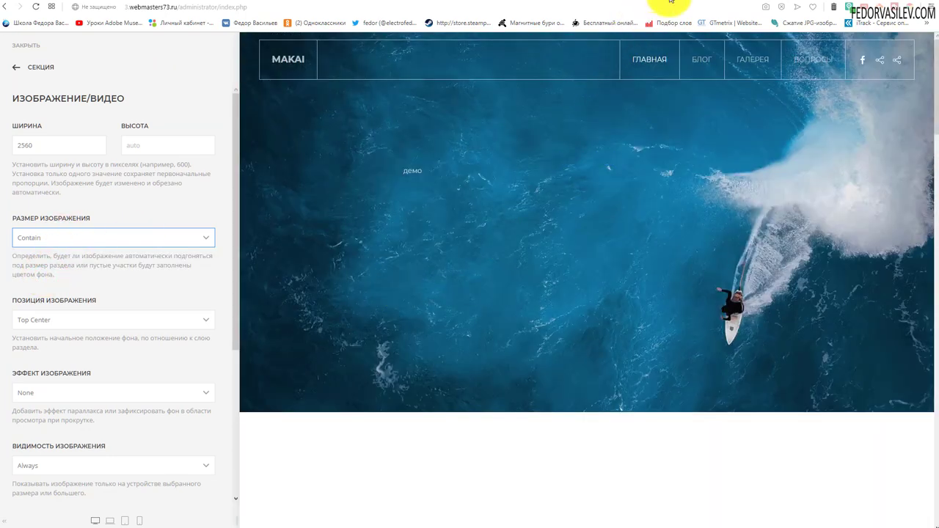
Switch to the live home page to view the header and hero background at full width.
click(669, 1)
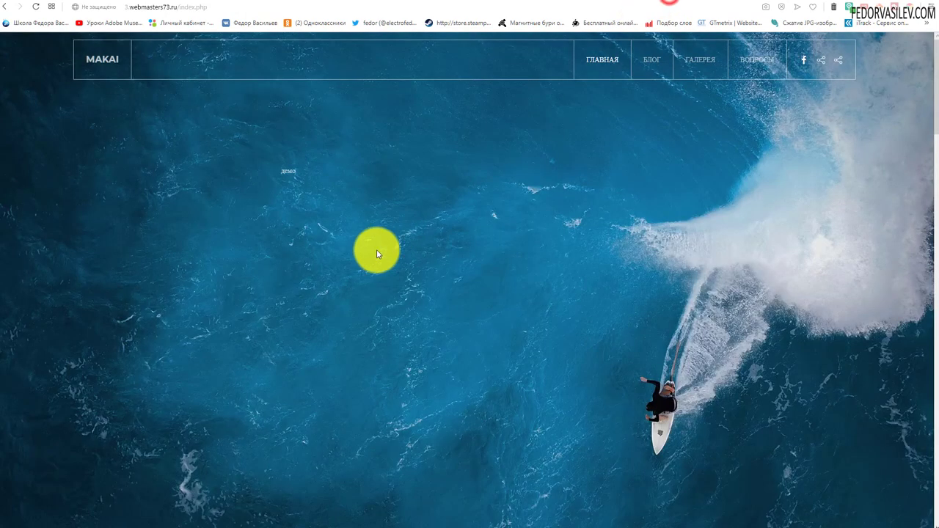
Compare the live home page with the Makai demo's hero, examining the demo's title, vertical divider line and coordinates text.
click(820, 3)
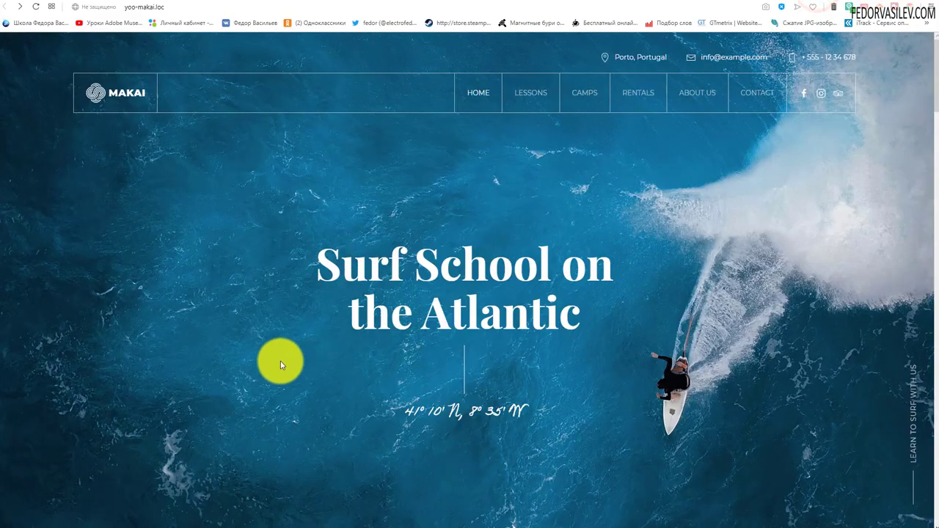
drag(343, 273, 509, 418)
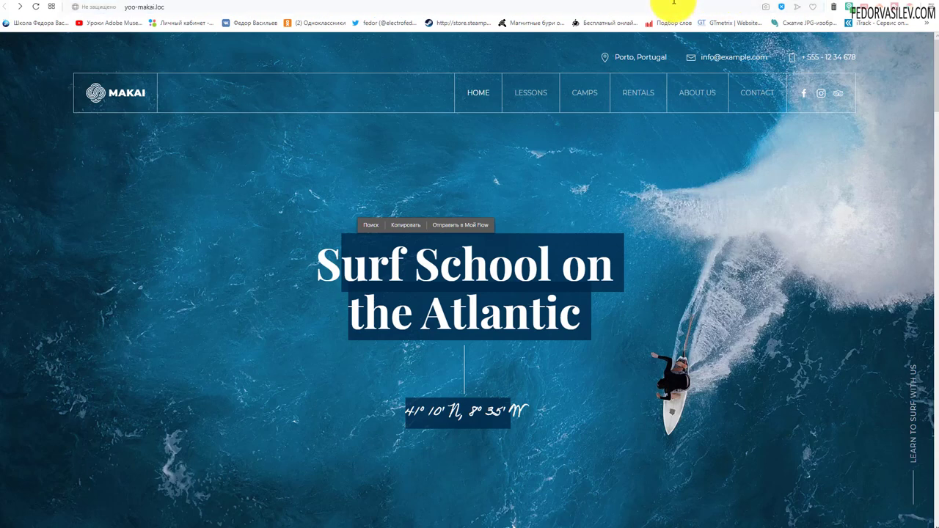
click(651, 3)
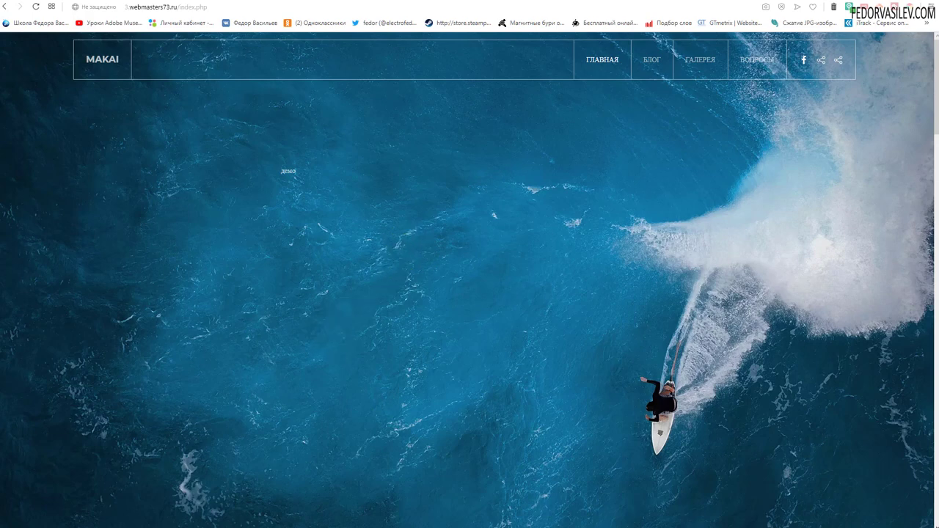
key(ctrl+Tab)
drag(581, 315, 348, 262)
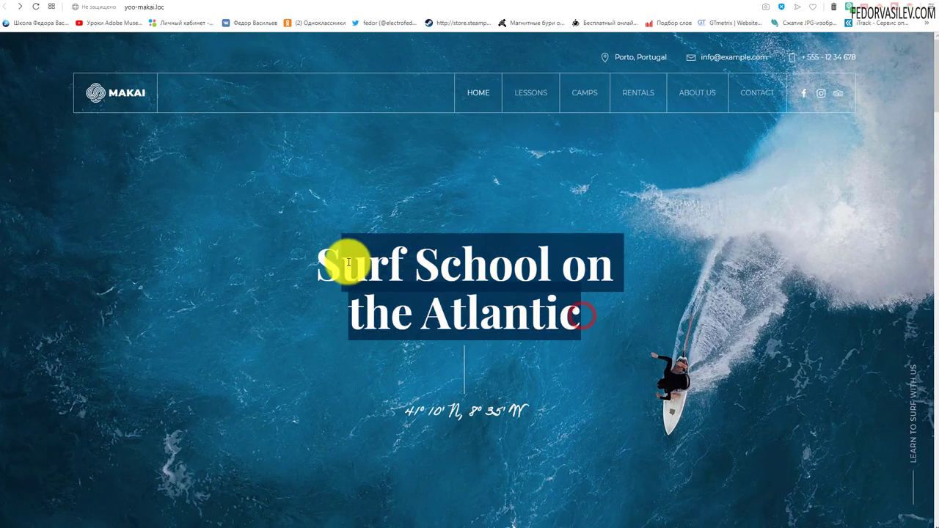
drag(541, 405, 403, 410)
click(396, 351)
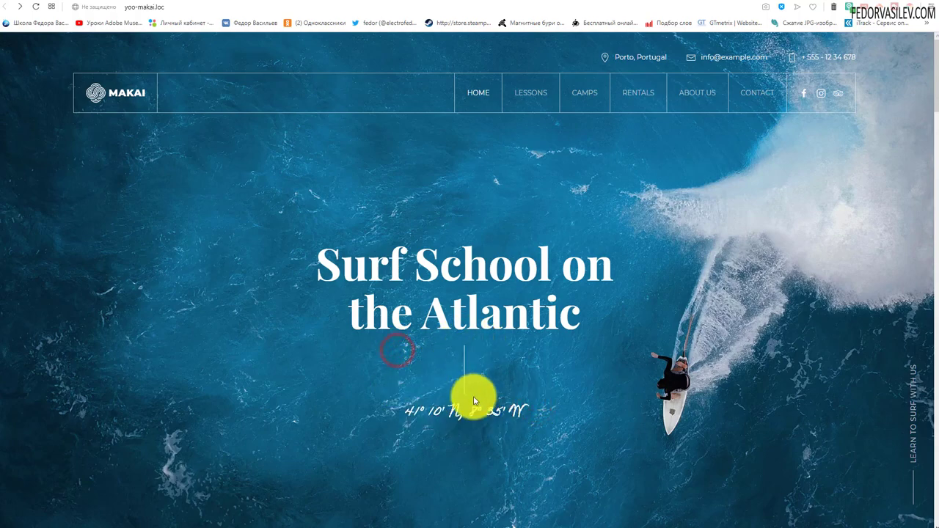
scroll(369, 262, down, 2)
scroll(497, 279, up, 2)
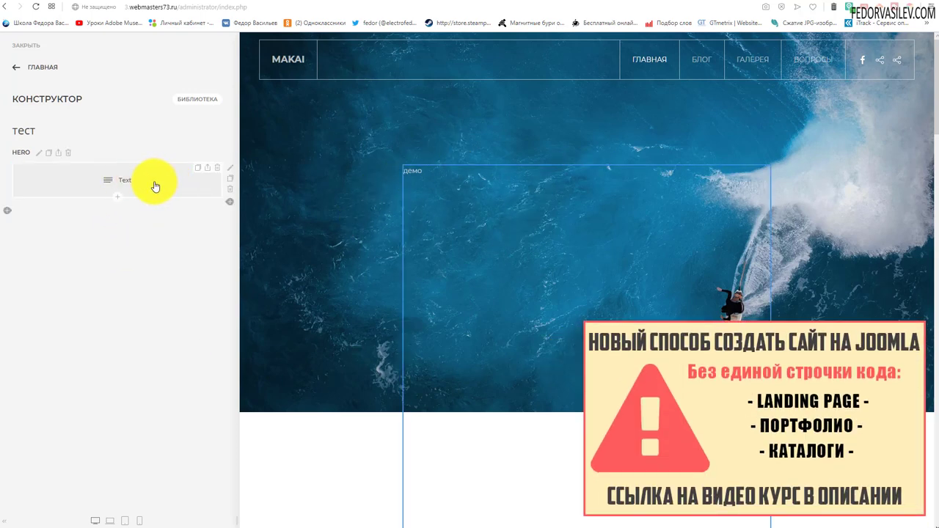
Add a Headline element below the Text element in the Hero section and delete the Text element.
drag(155, 186, 115, 200)
click(115, 198)
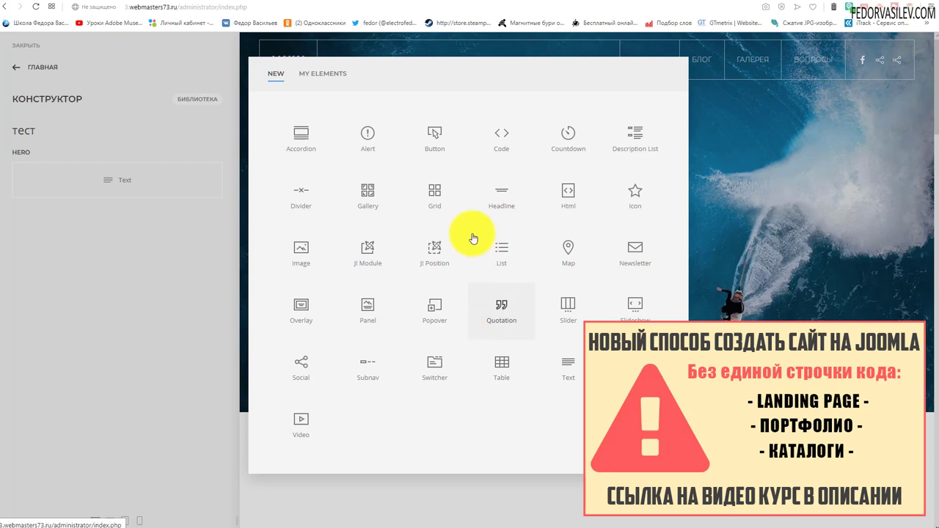
click(499, 192)
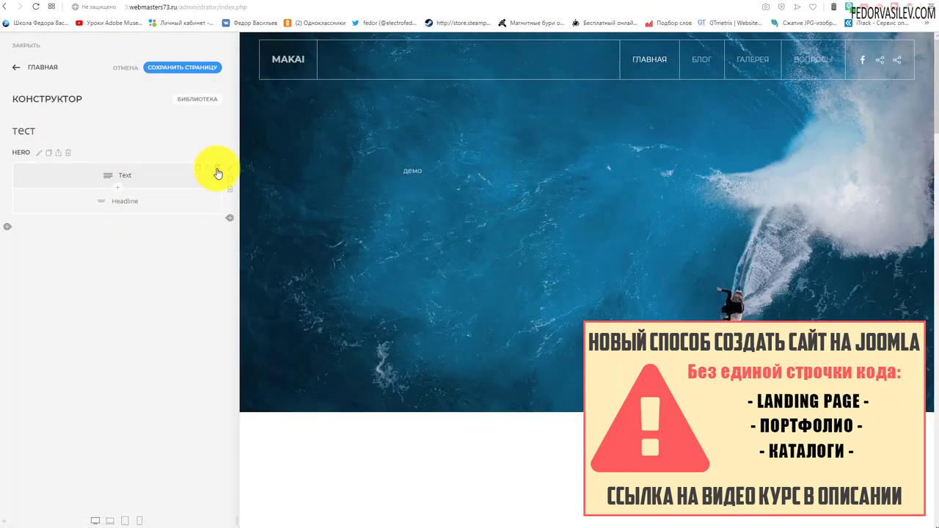
click(217, 171)
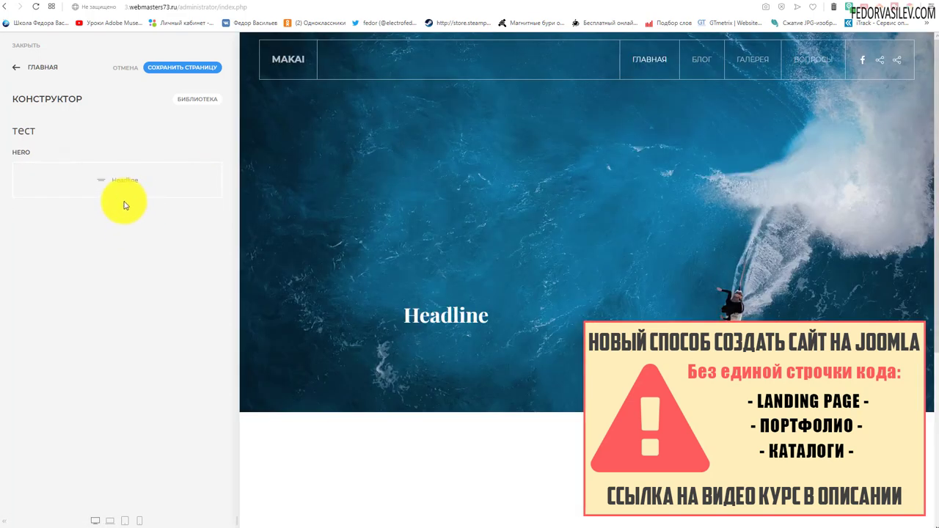
Fill the new headline's content with the text "Surf School on the Atlantic".
click(123, 181)
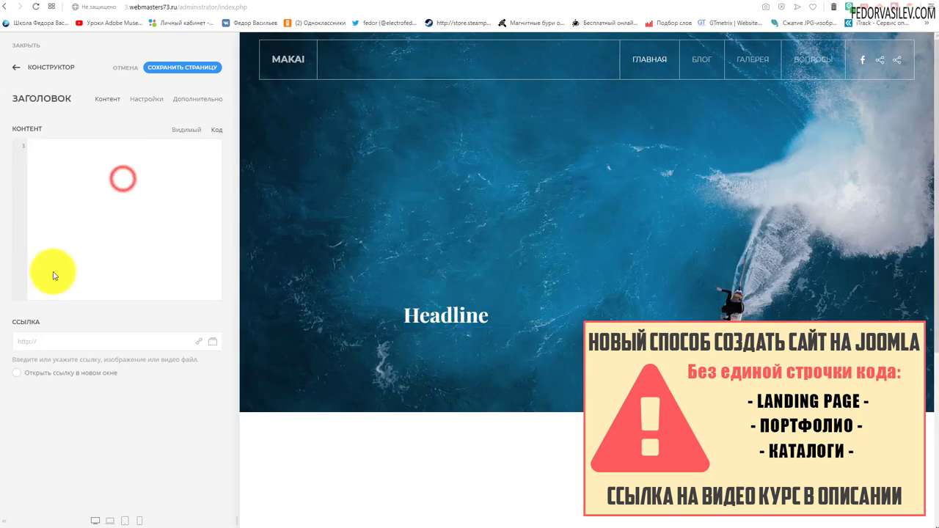
right_click(62, 159)
click(79, 227)
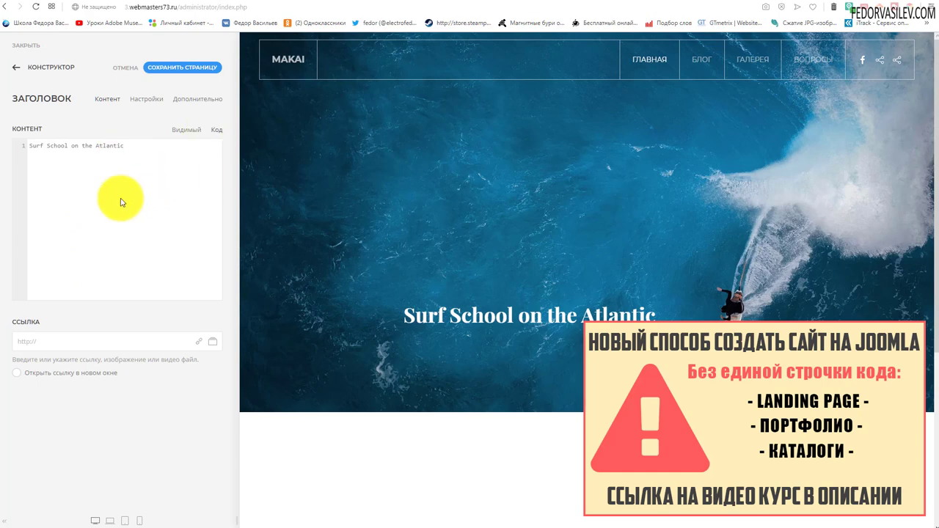
Set the style of the "Surf School on the Atlantic" headline to Large.
click(155, 101)
click(133, 149)
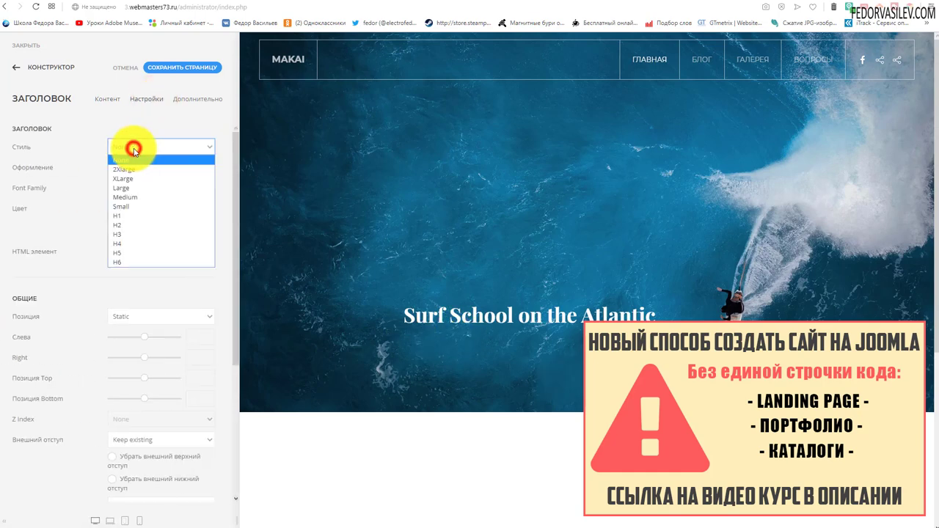
click(135, 187)
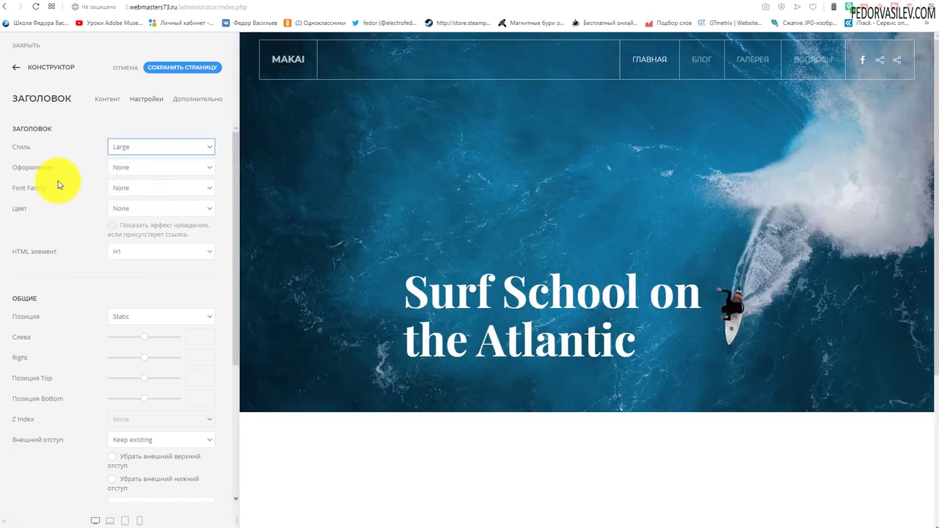
mouse_move(471, 266)
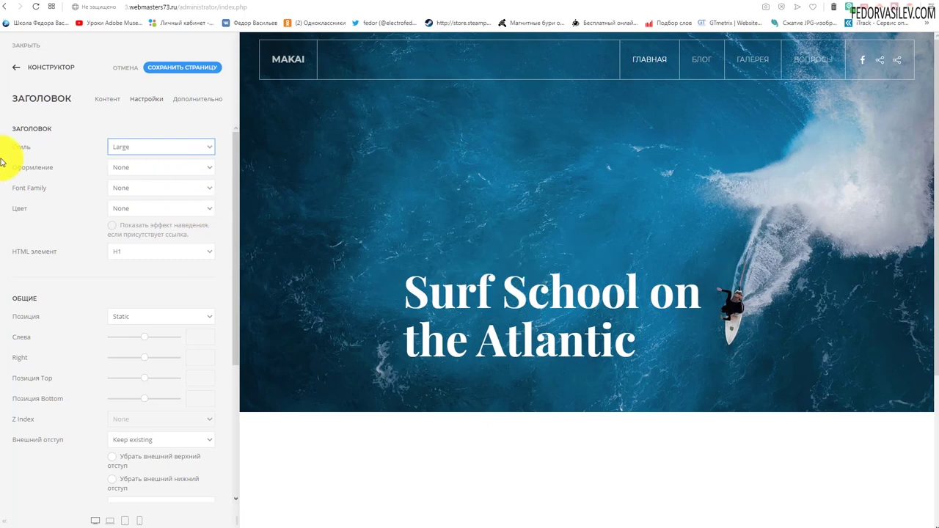
click(428, 334)
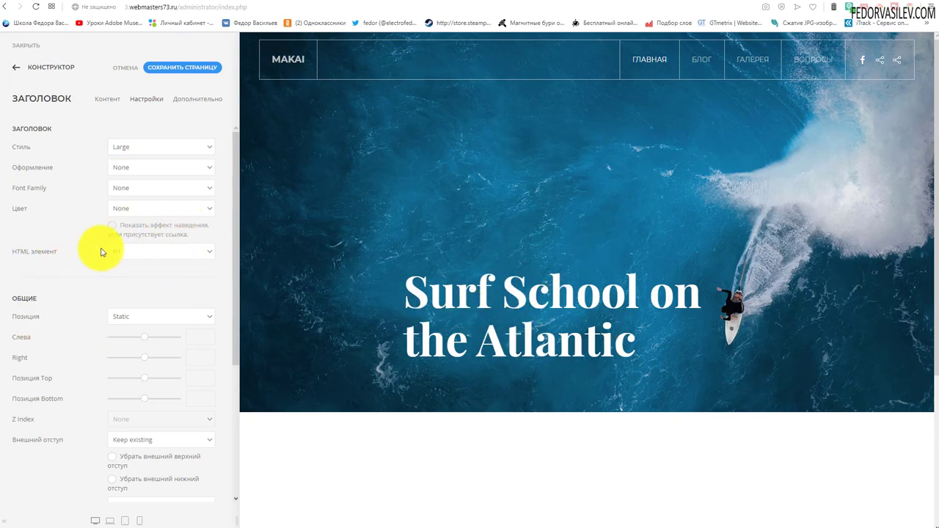
Center-align the headline's text, save the page and return to the builder's element layout.
scroll(73, 168, down, 2)
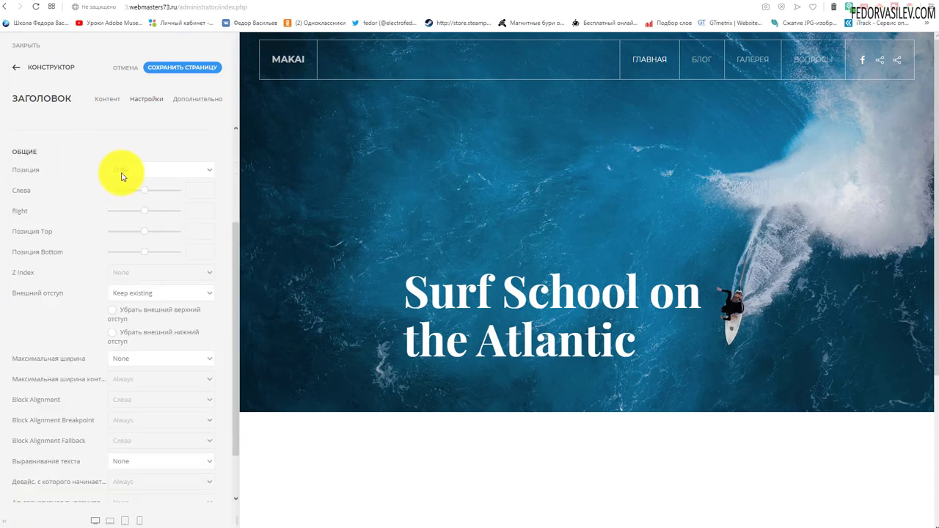
scroll(169, 345, down, 1)
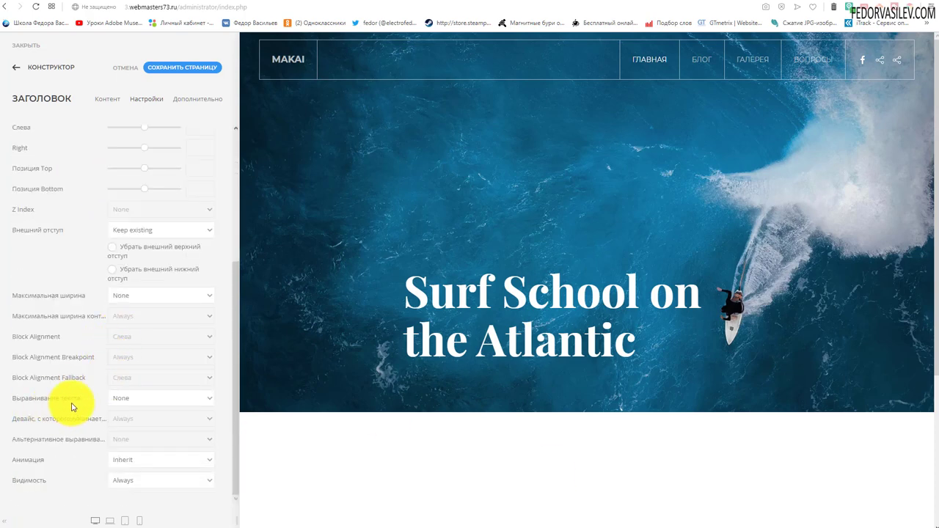
click(136, 398)
click(137, 429)
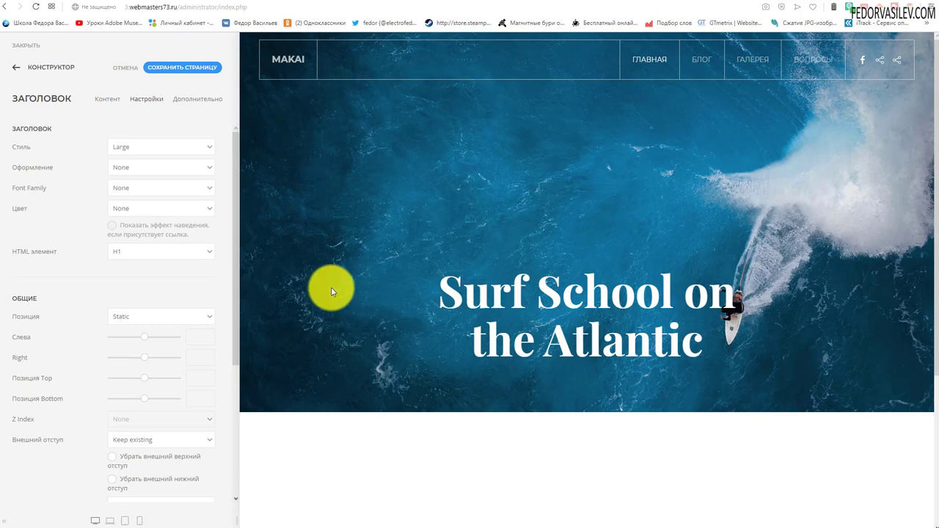
click(167, 67)
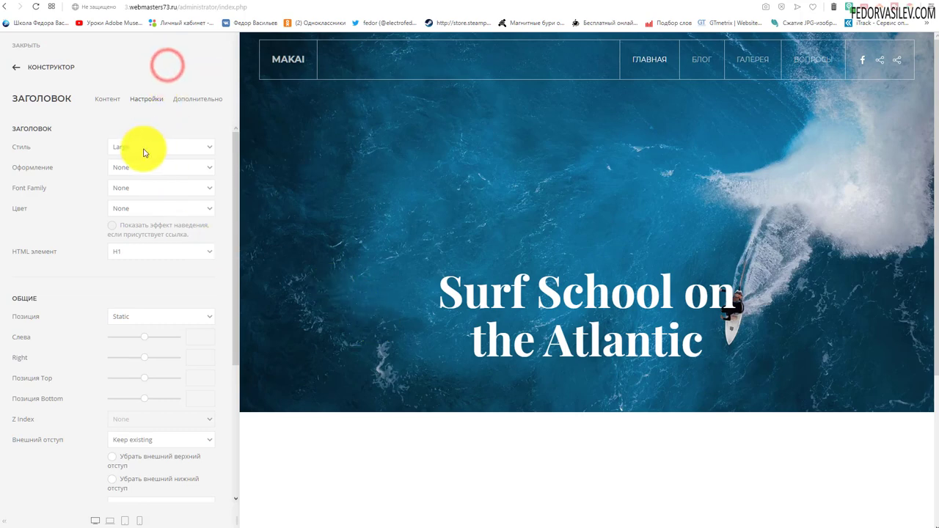
click(16, 70)
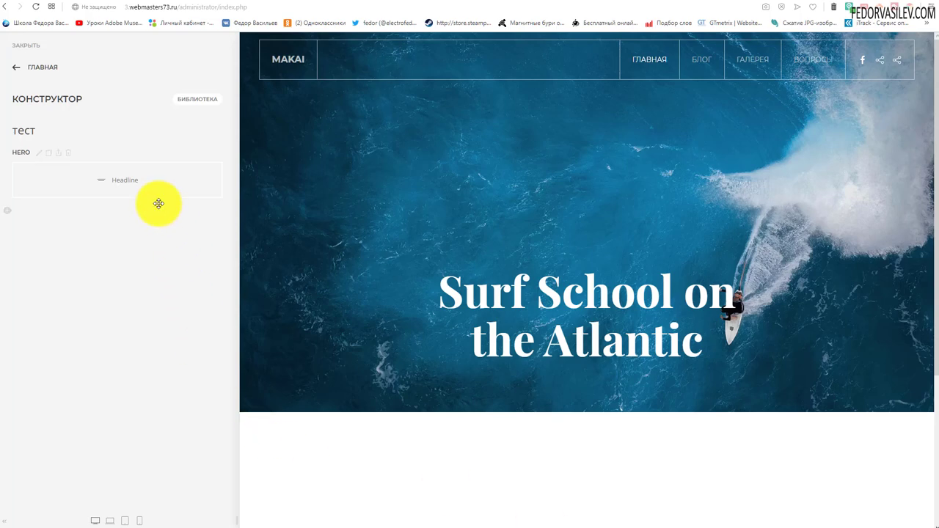
Add a Divider element below the headline and set its style to Vertical.
click(117, 203)
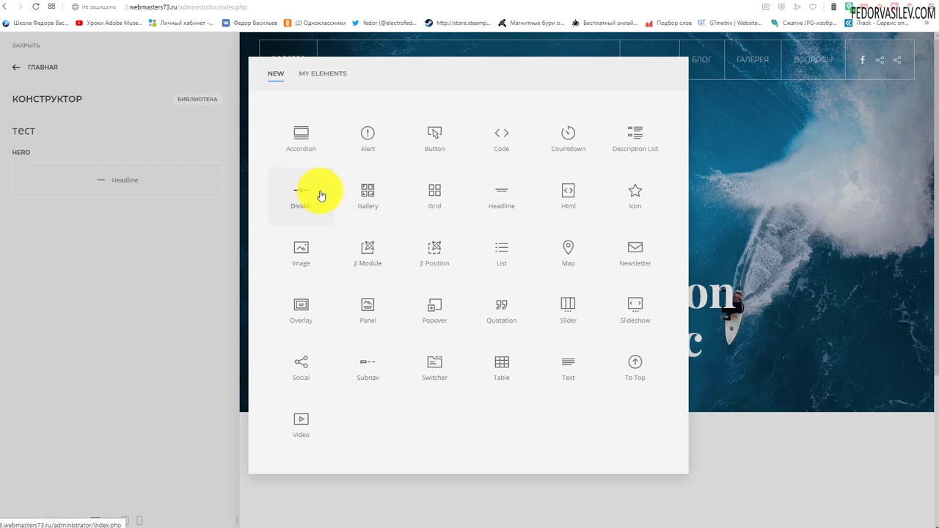
click(304, 205)
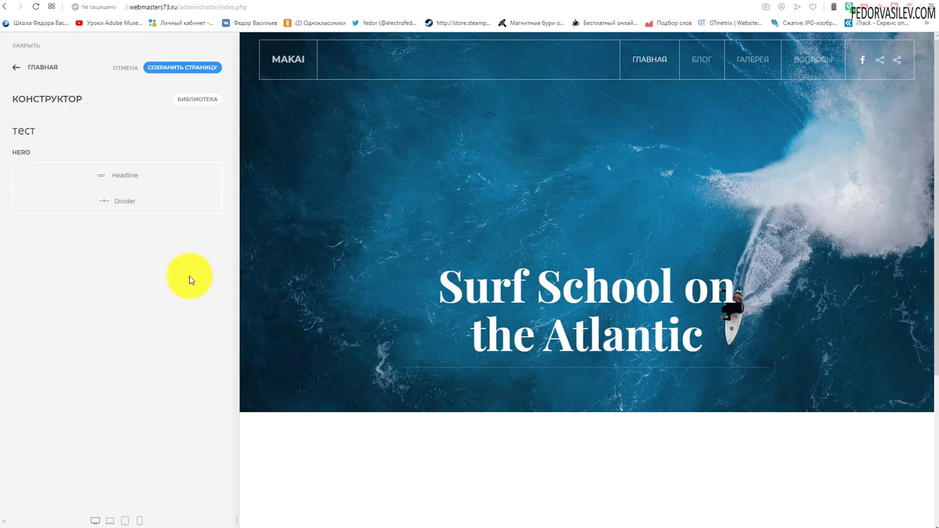
click(125, 201)
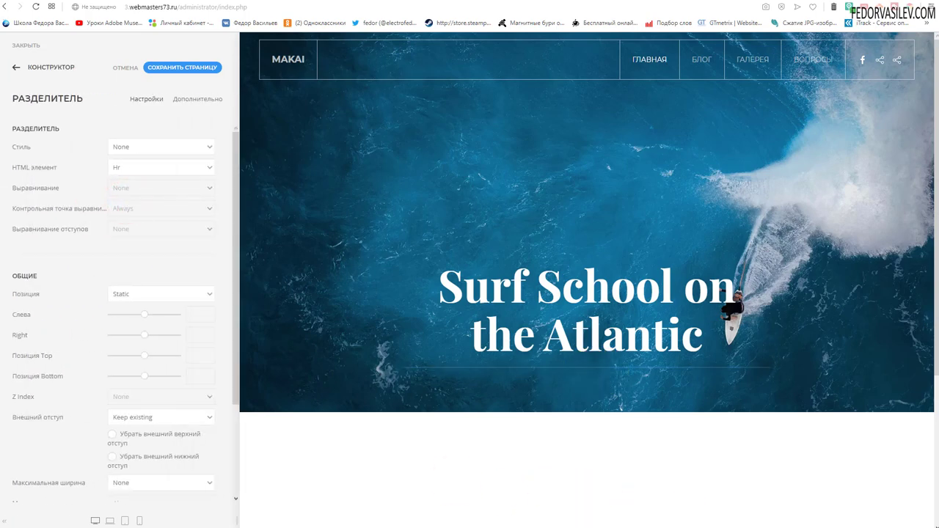
click(131, 151)
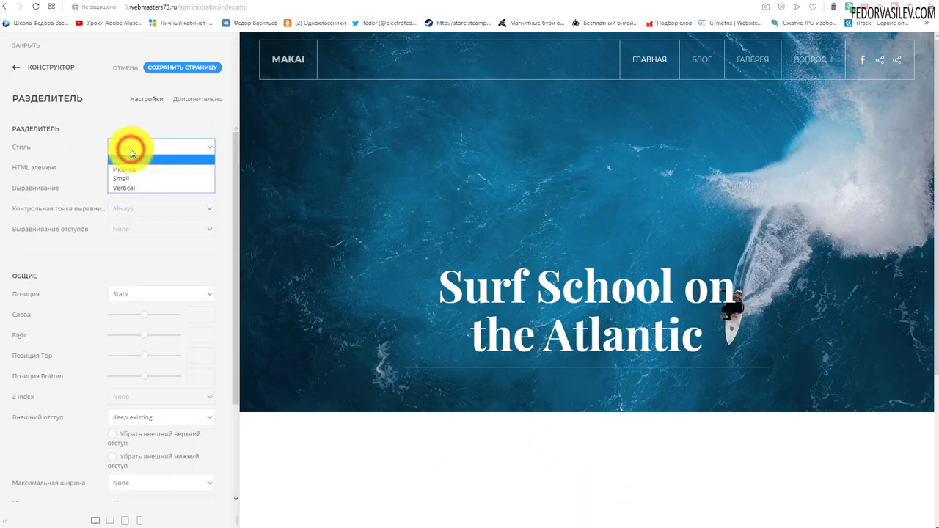
click(138, 186)
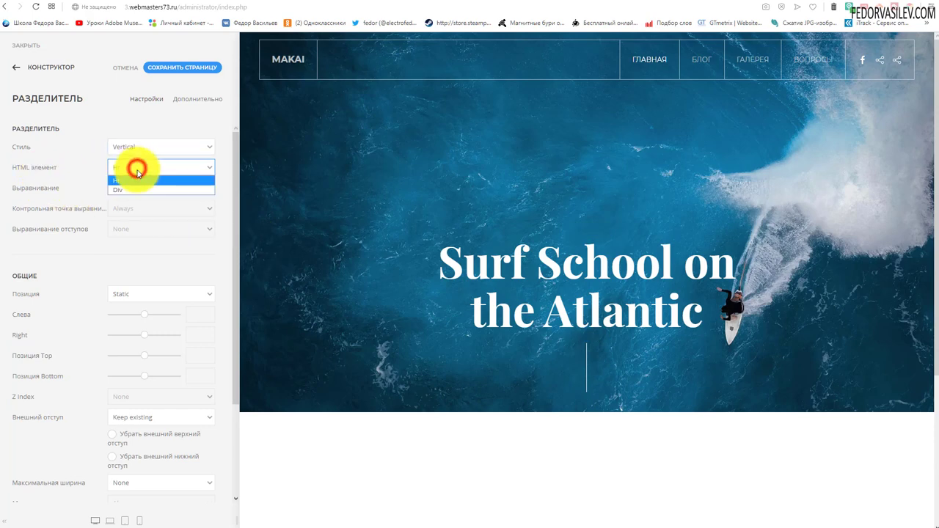
Set the divider's HTML element to Div, save the page and return to the builder layout.
click(129, 191)
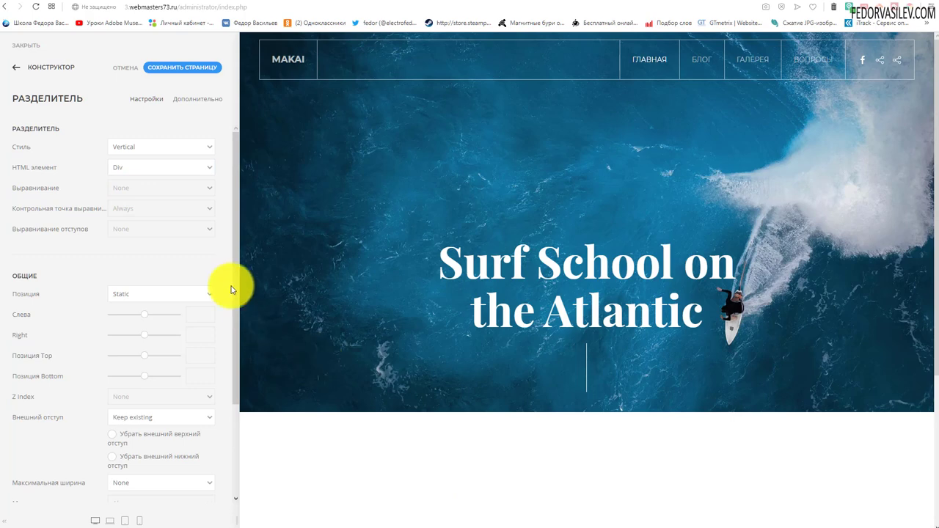
click(181, 68)
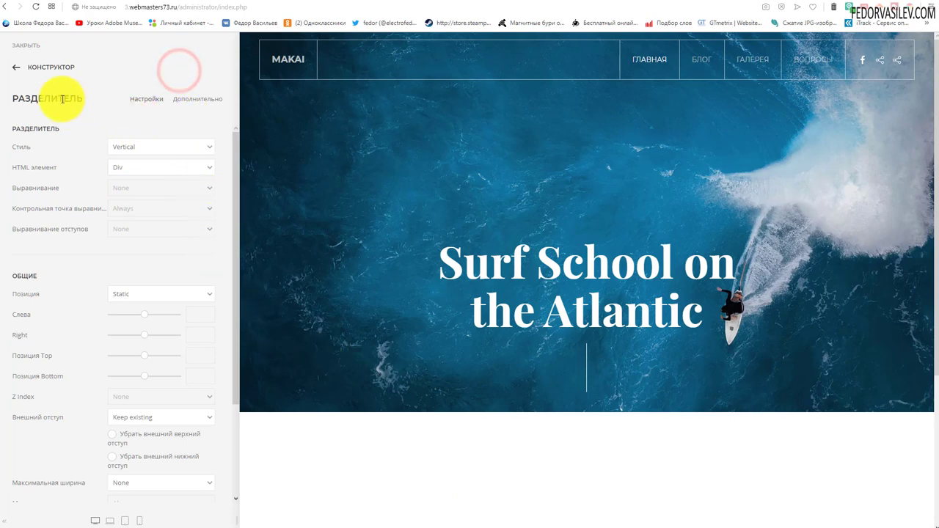
click(16, 67)
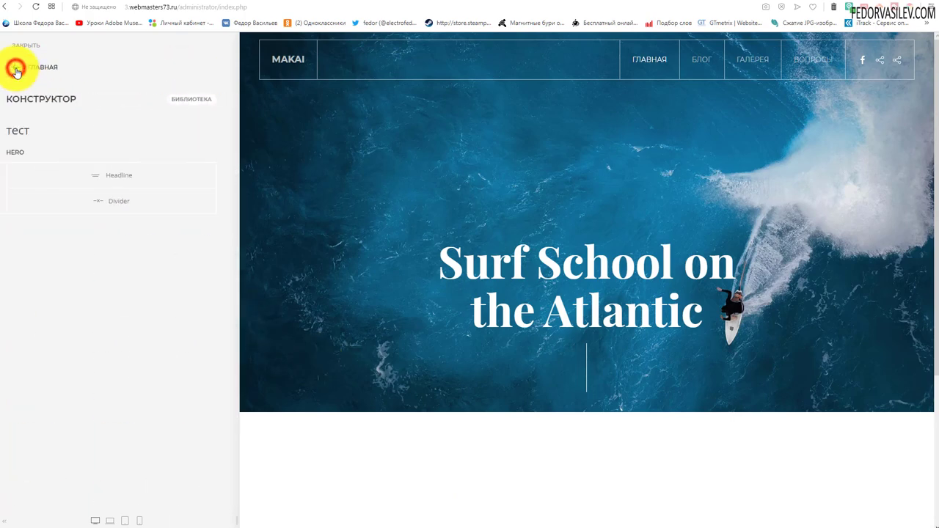
Add a second Headline element below the divider with the content "41° 10′ N, 8° 35′ W".
click(118, 216)
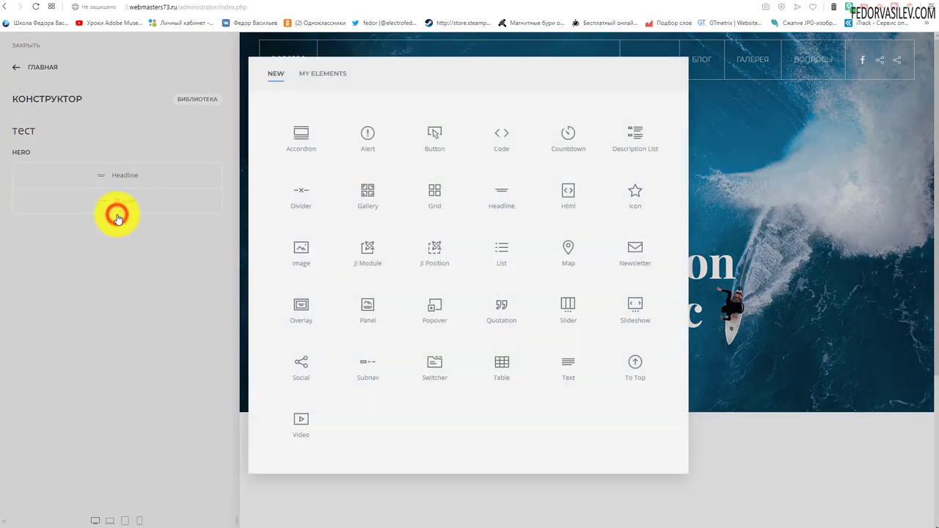
click(507, 209)
click(106, 222)
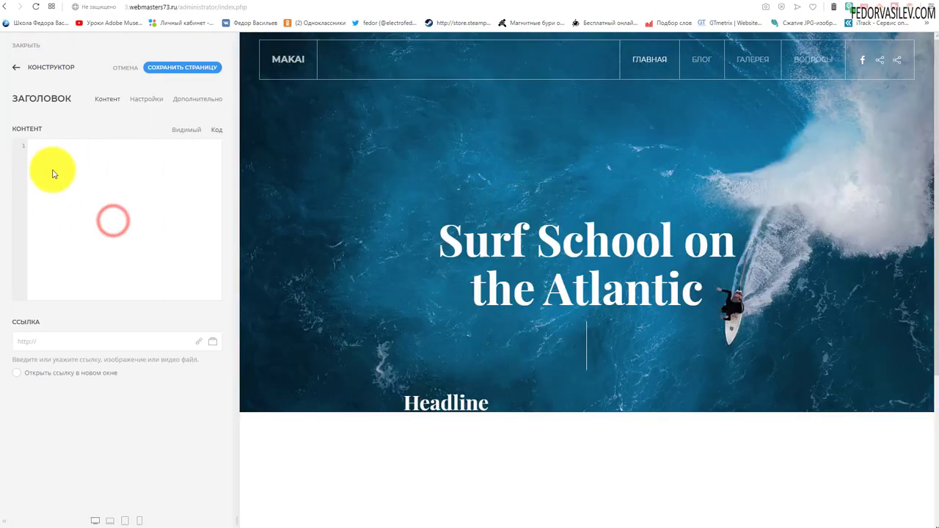
right_click(52, 169)
click(61, 252)
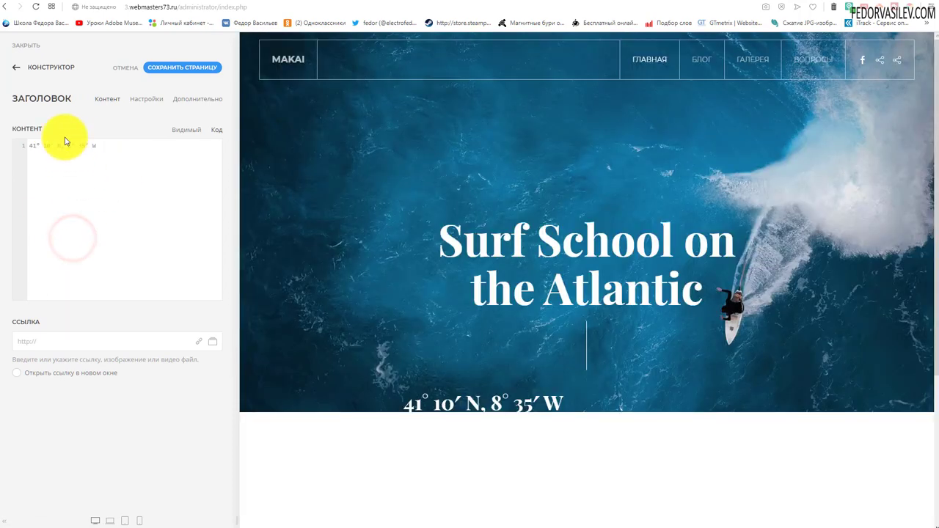
Set the coordinates headline's style to H2, its font family to Tertiary and its HTML element to div.
click(148, 101)
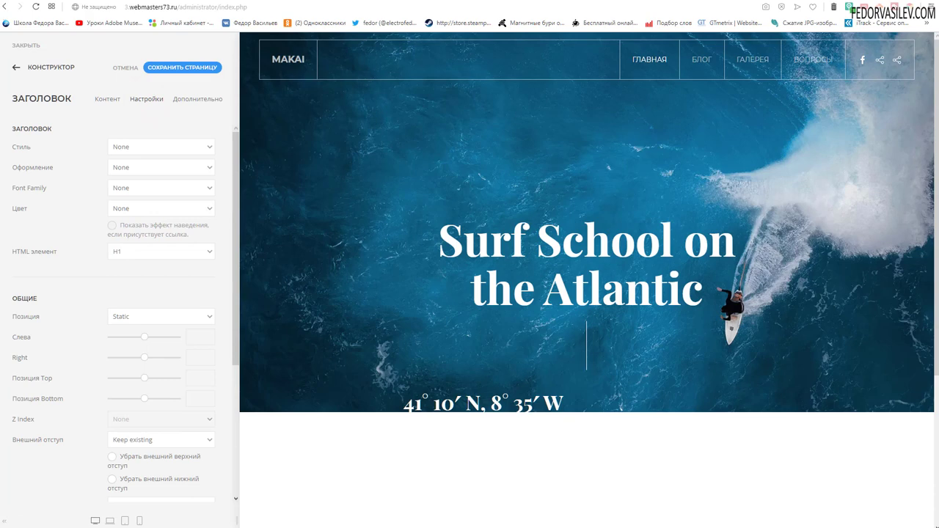
click(138, 144)
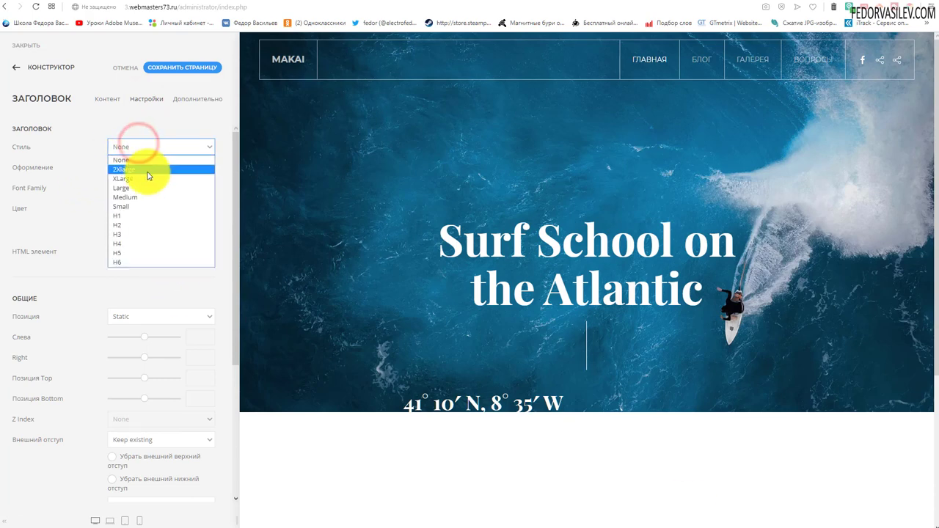
click(140, 225)
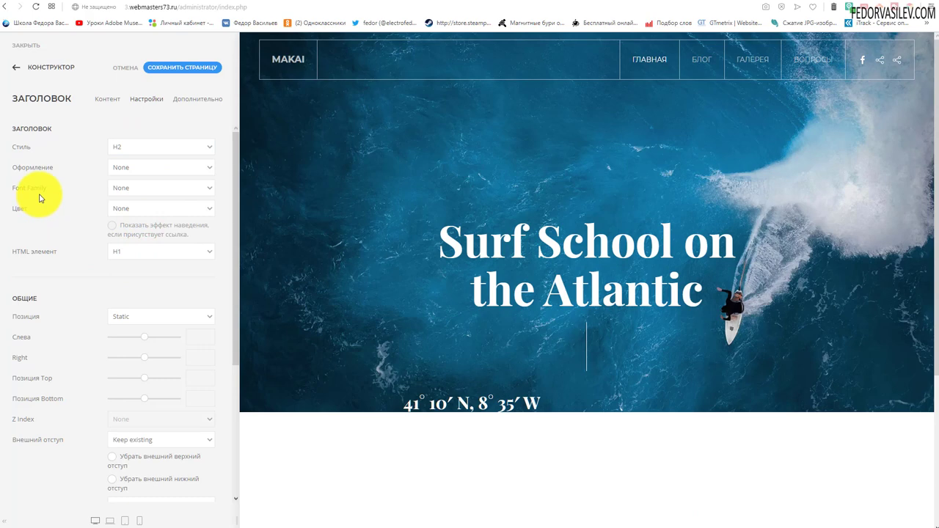
click(119, 189)
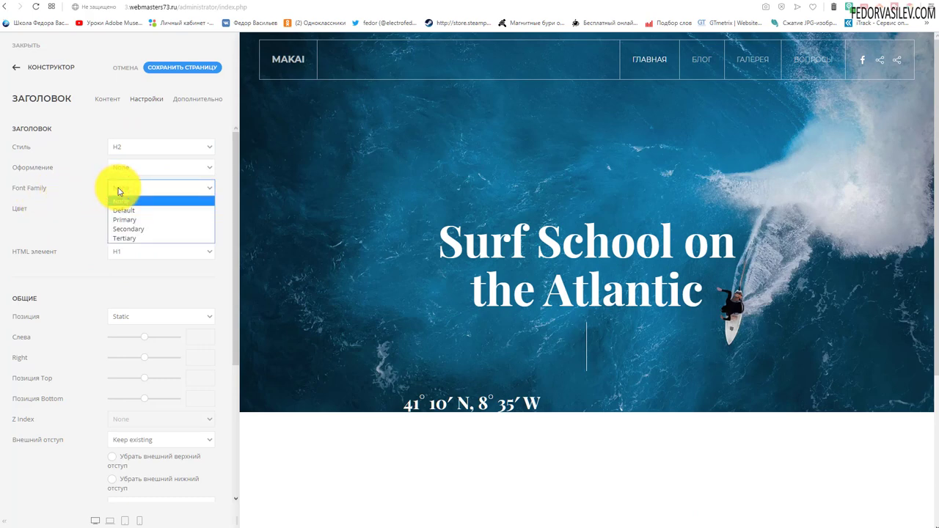
click(129, 238)
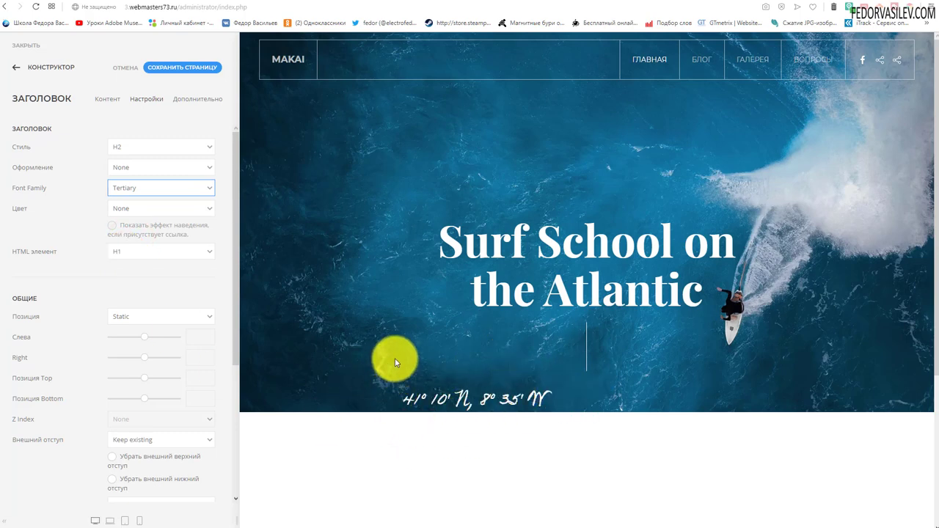
mouse_move(503, 408)
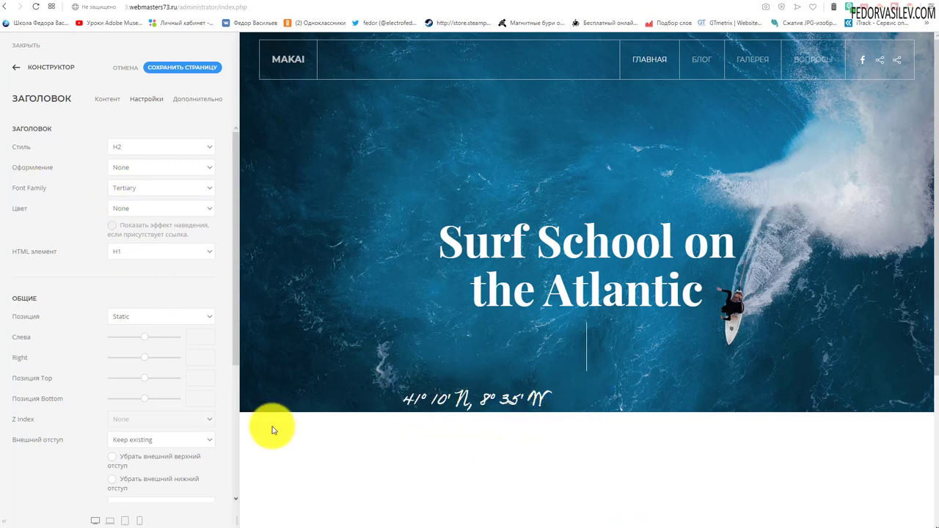
click(126, 251)
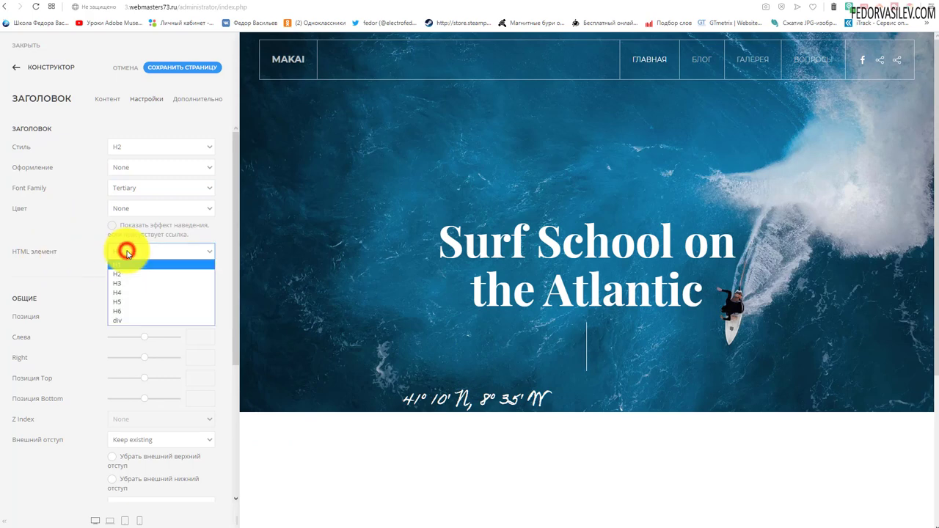
click(122, 320)
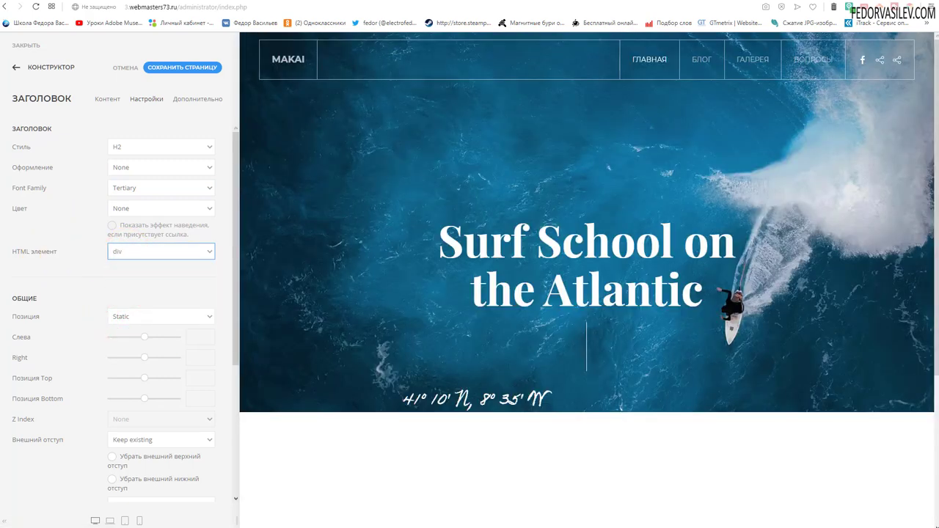
Center-align the coordinates headline's text, save the page and return to the builder's element layout.
scroll(157, 266, down, 3)
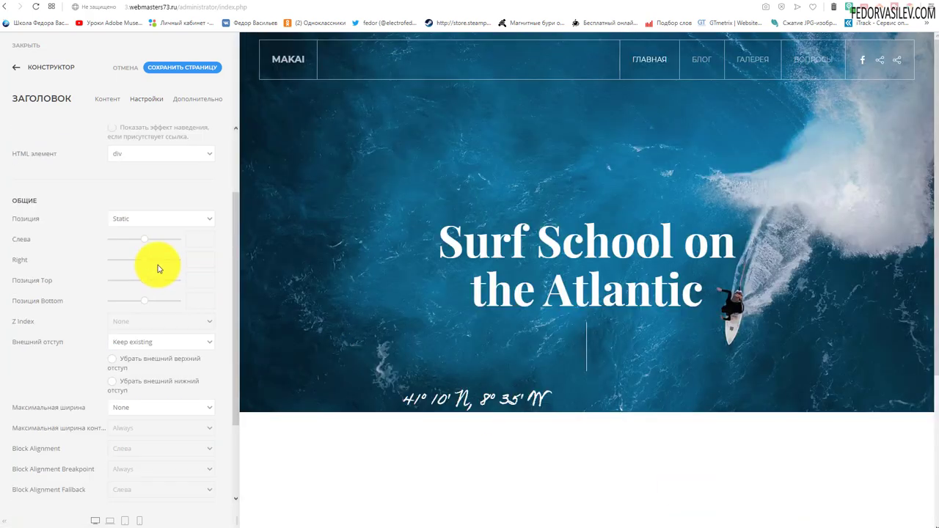
scroll(157, 266, down, 1)
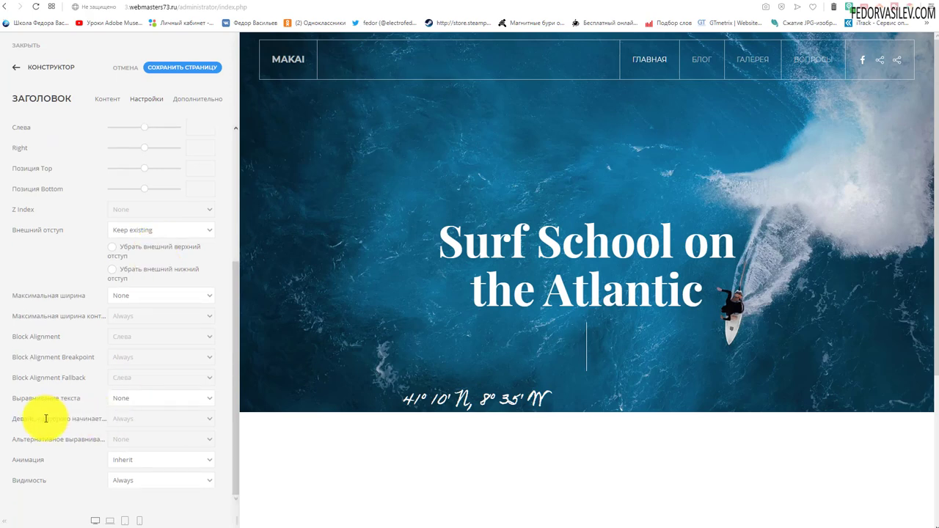
click(138, 398)
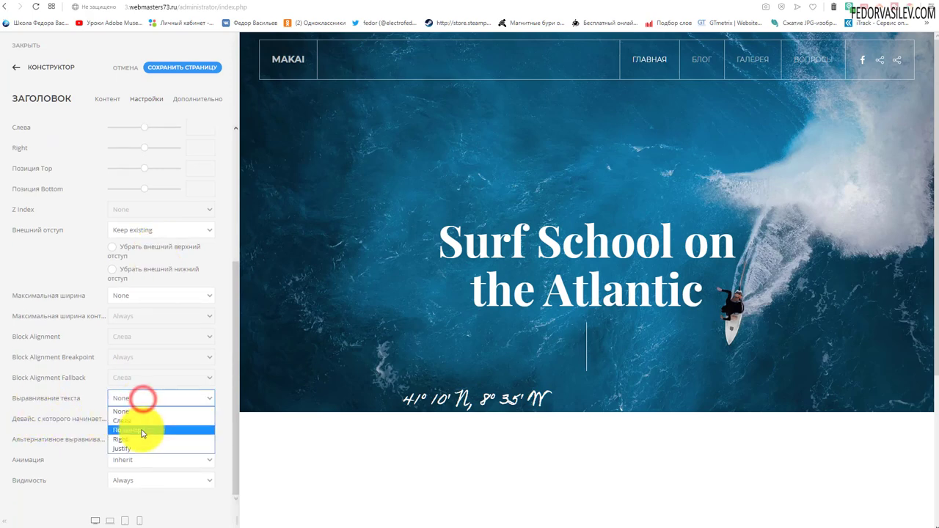
click(140, 431)
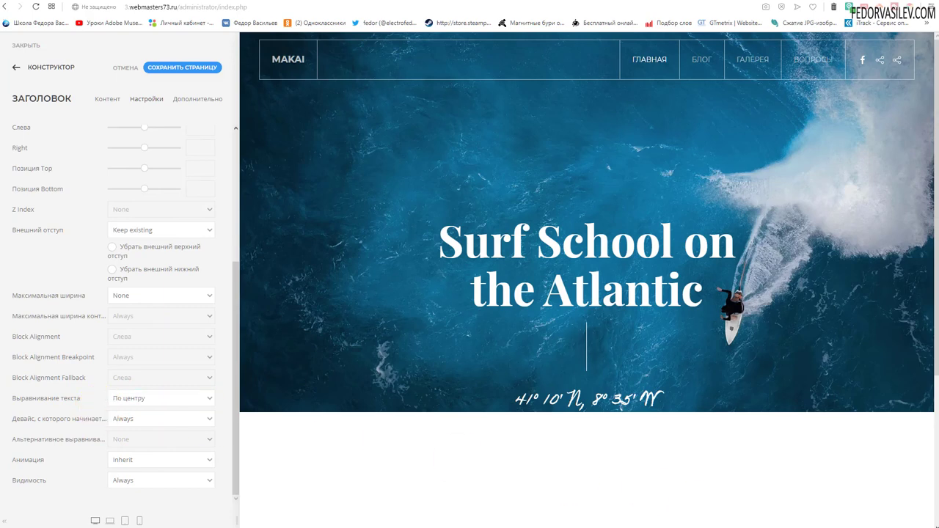
click(197, 71)
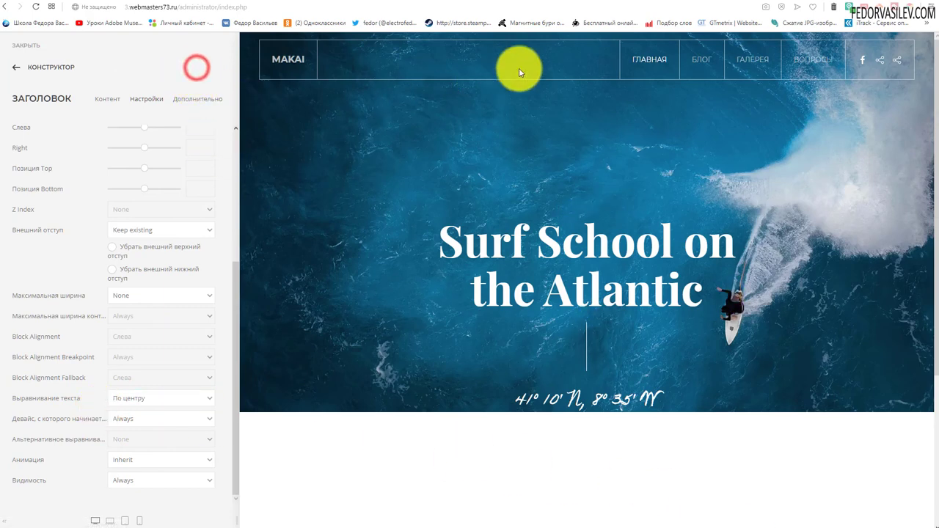
click(14, 66)
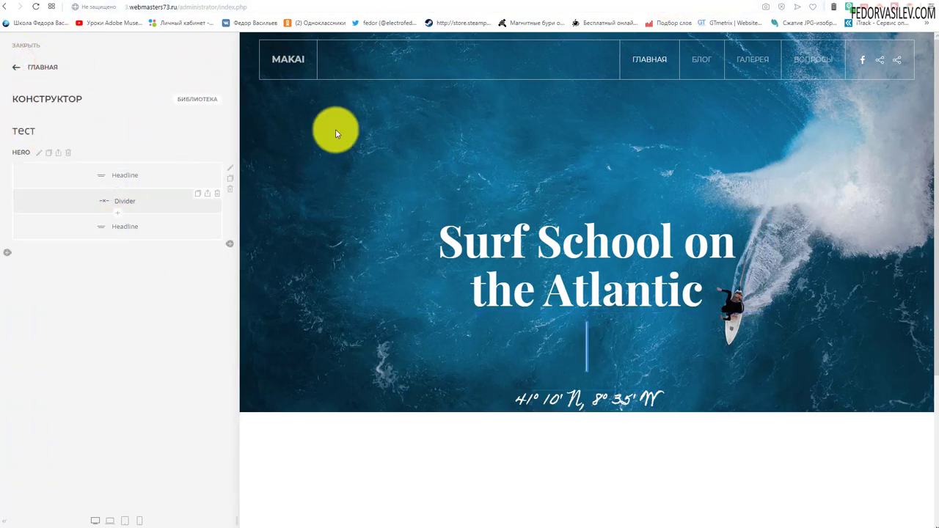
Check the site's front page, leave the YOOtheme customizer and template style editor, and open the site module manager.
click(660, 6)
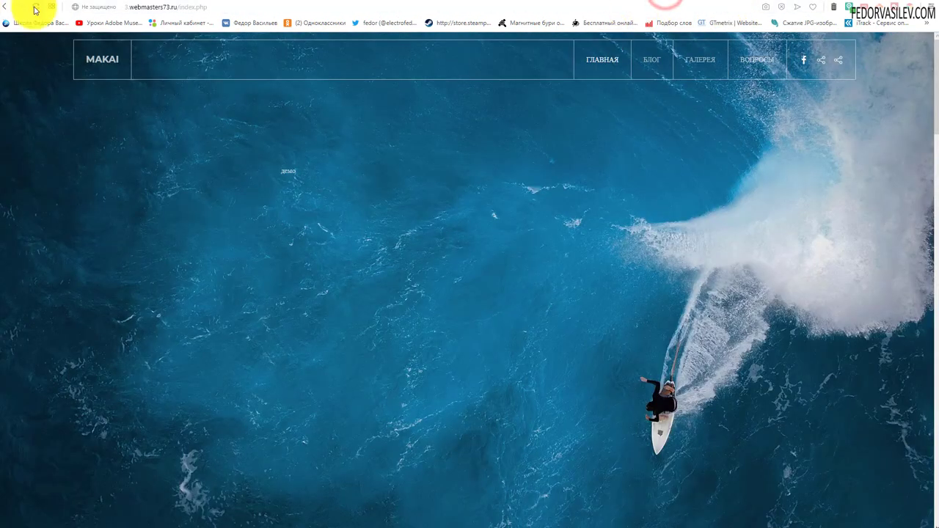
key(ctrl+Tab)
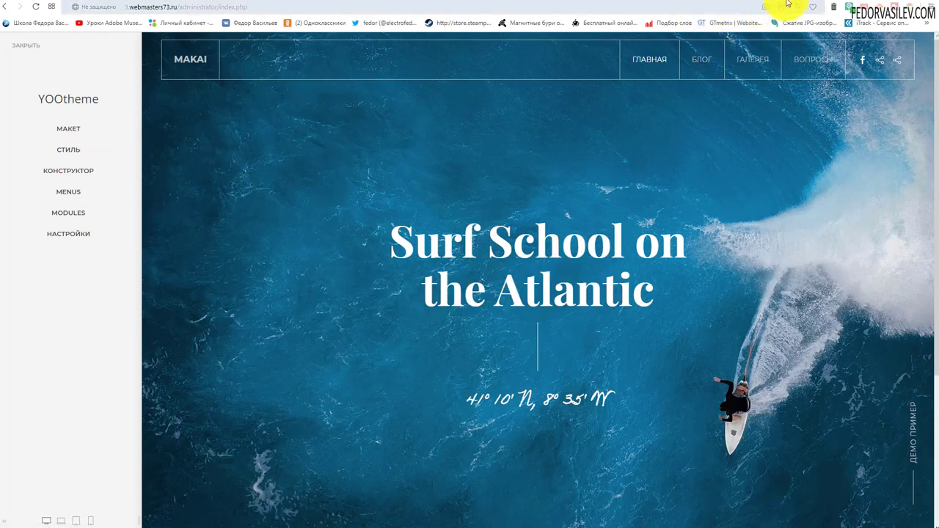
click(815, 5)
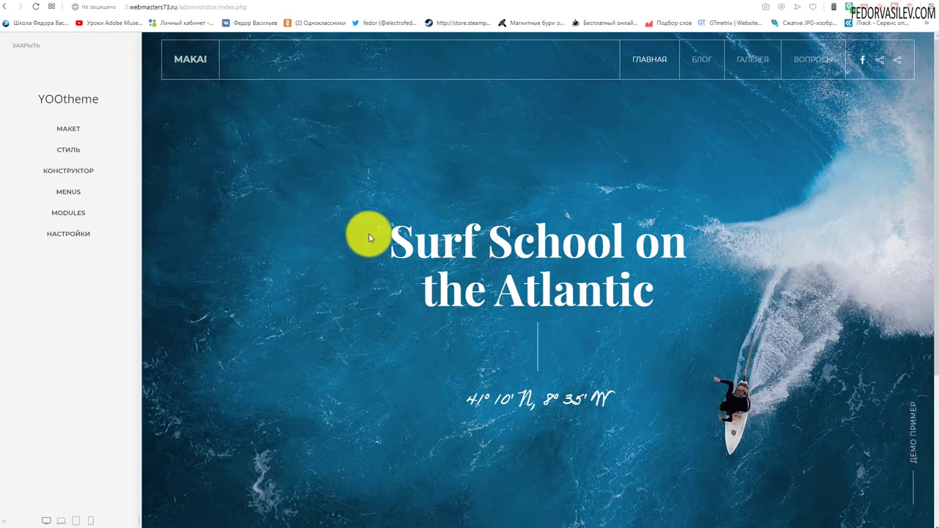
click(26, 46)
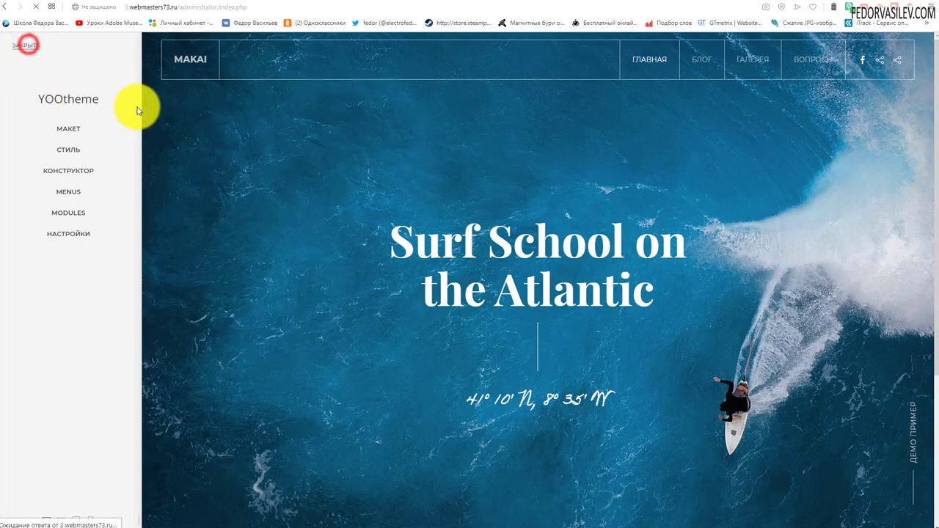
click(268, 86)
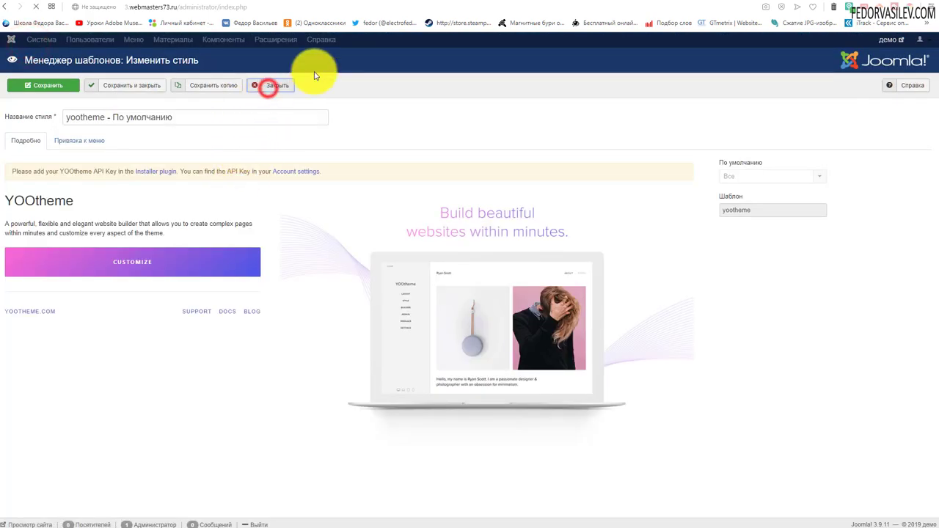
click(310, 39)
click(314, 82)
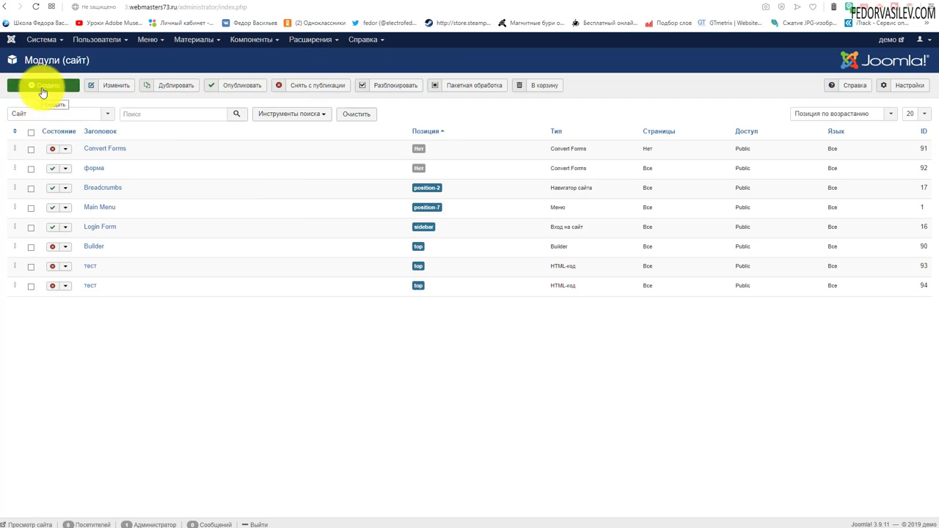
Create a new HTML-код module and assign it to the toolbar-right position.
click(43, 87)
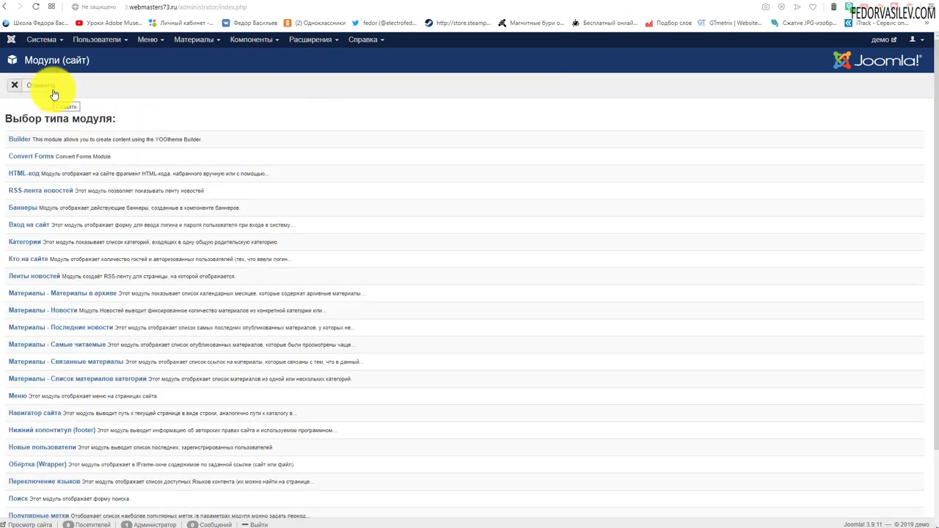
click(28, 176)
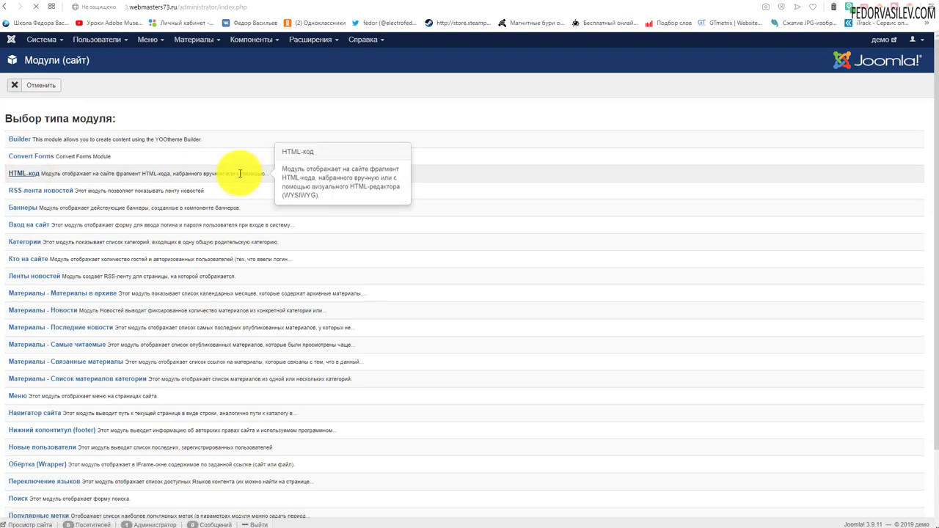
click(761, 209)
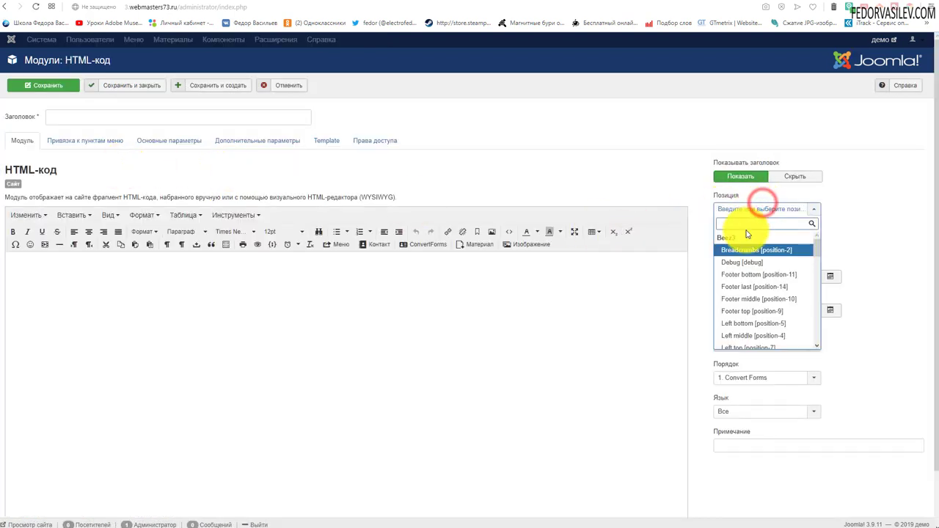
right_click(745, 224)
click(761, 291)
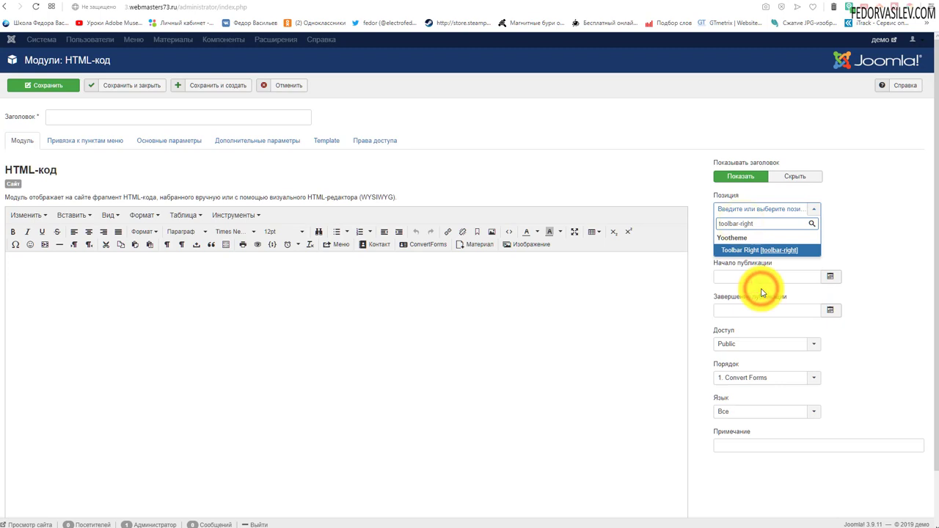
click(772, 251)
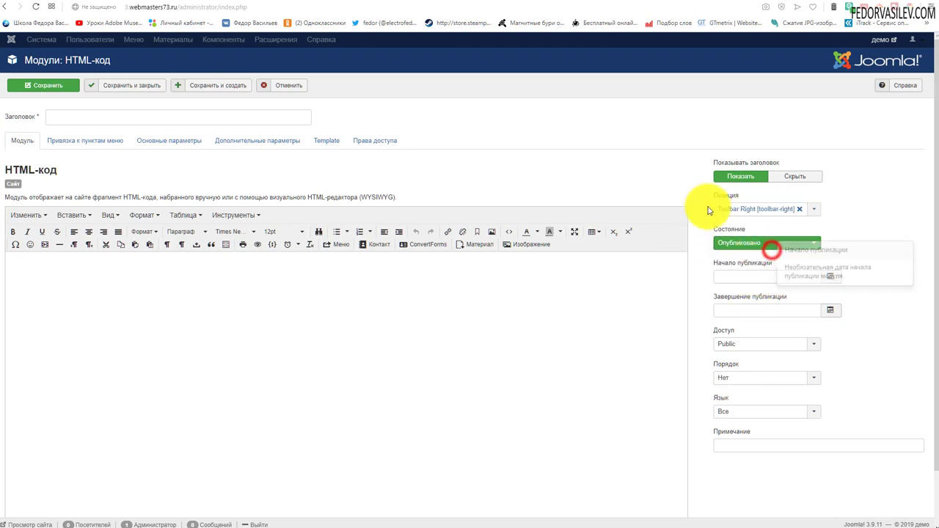
Hide the new module's title on the site and paste a name into its title field.
click(795, 179)
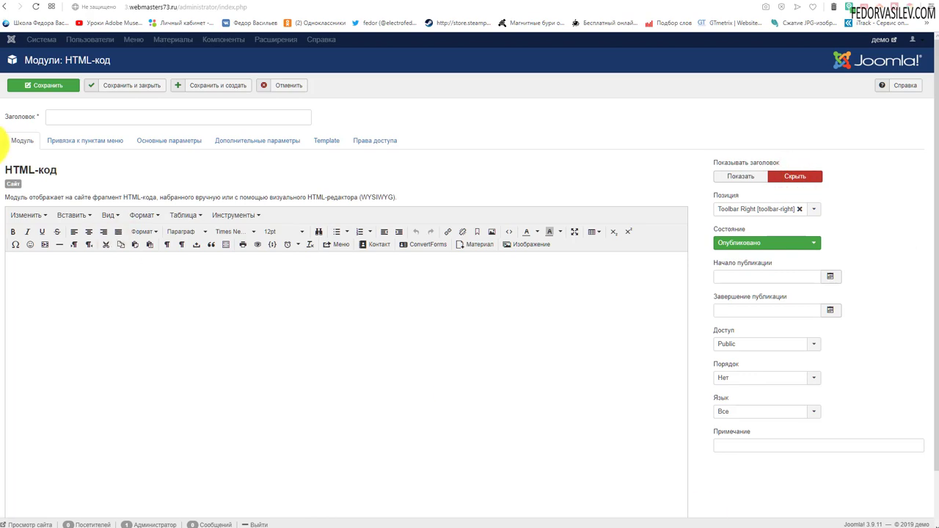
right_click(69, 115)
click(82, 190)
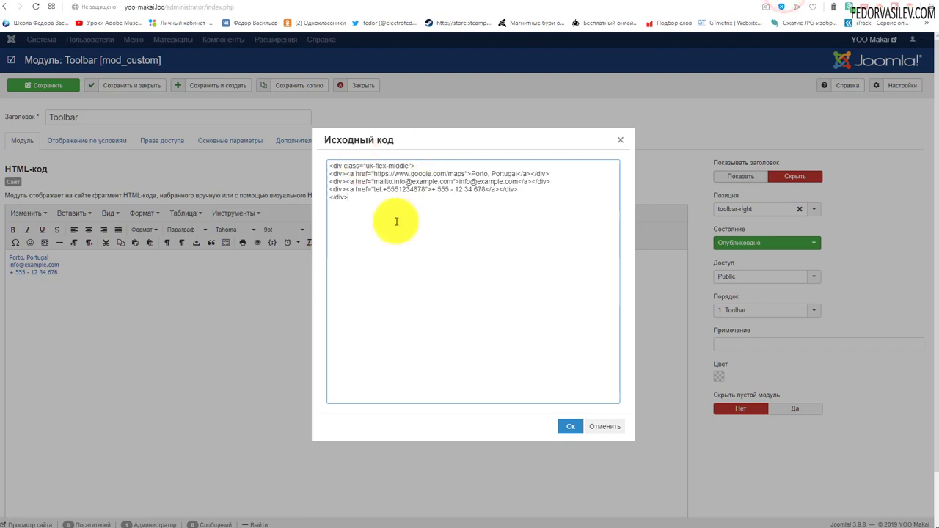
Examine the source code of the Toolbar module on the YOO Makai reference site, covering its three link lines and the wrapper div's class.
drag(354, 199, 328, 163)
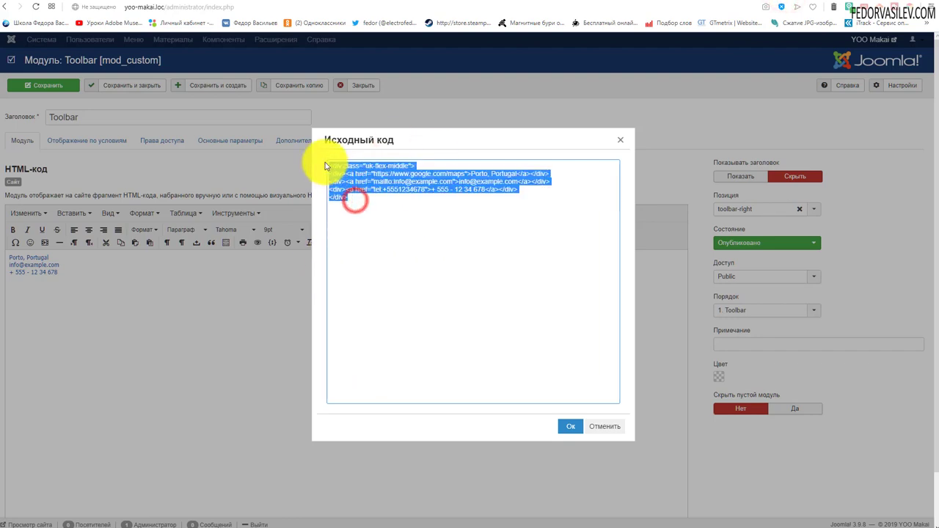
drag(358, 225, 327, 154)
click(371, 209)
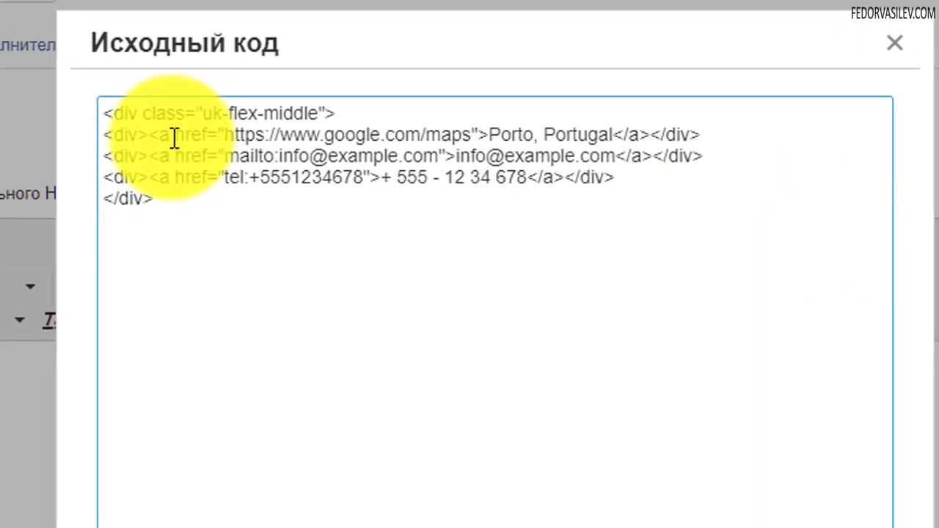
drag(355, 174, 454, 174)
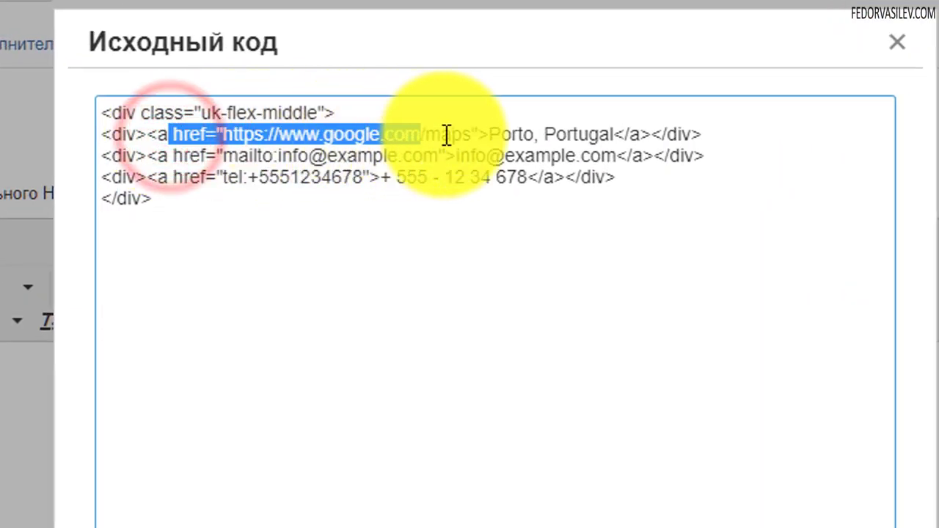
drag(446, 136, 682, 136)
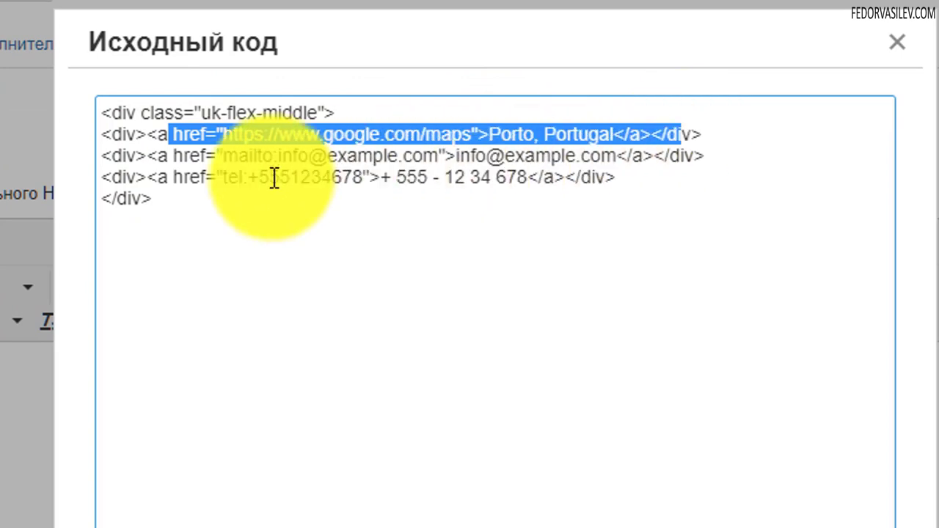
click(256, 167)
drag(223, 156, 709, 155)
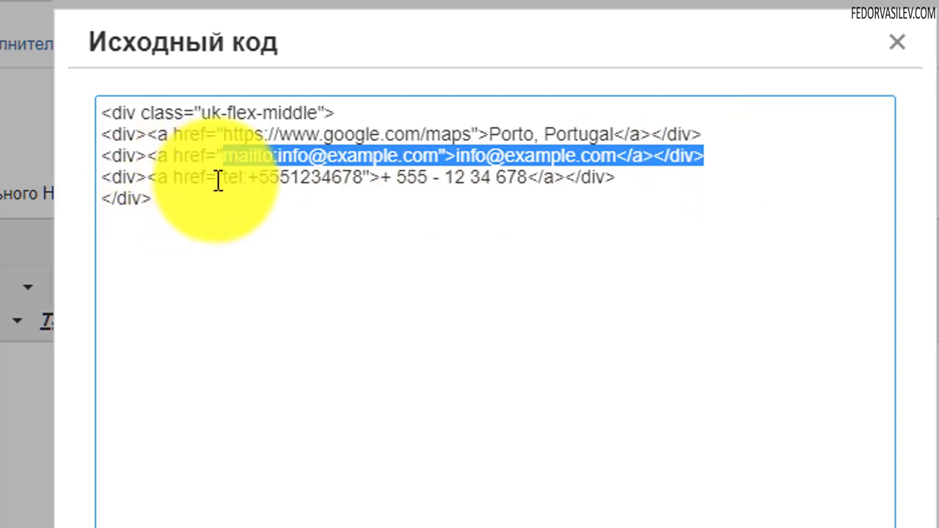
drag(219, 178, 247, 176)
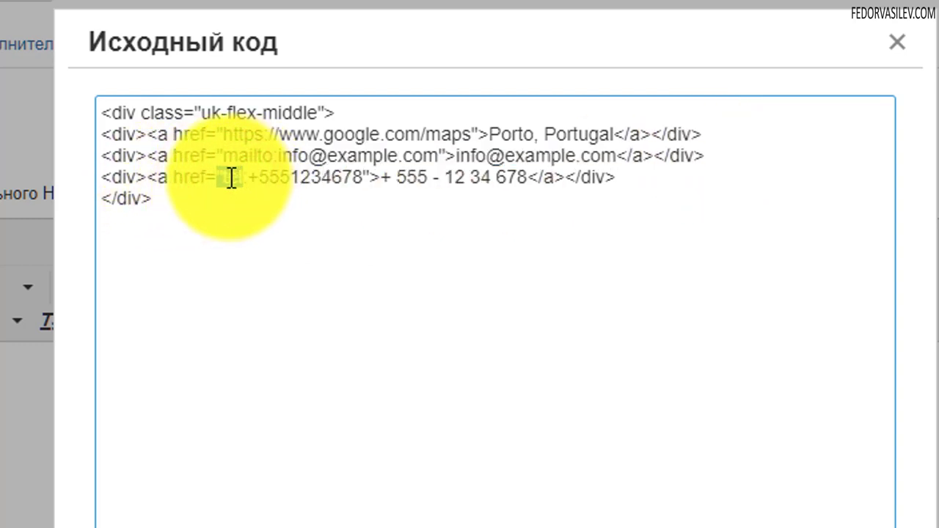
click(341, 185)
drag(407, 177, 542, 178)
click(301, 218)
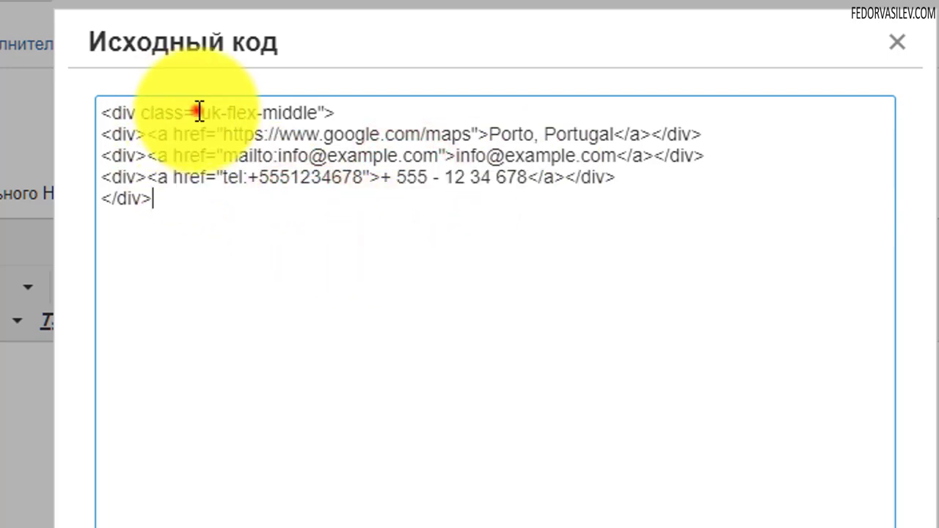
drag(195, 111, 121, 113)
click(212, 158)
drag(203, 112, 317, 112)
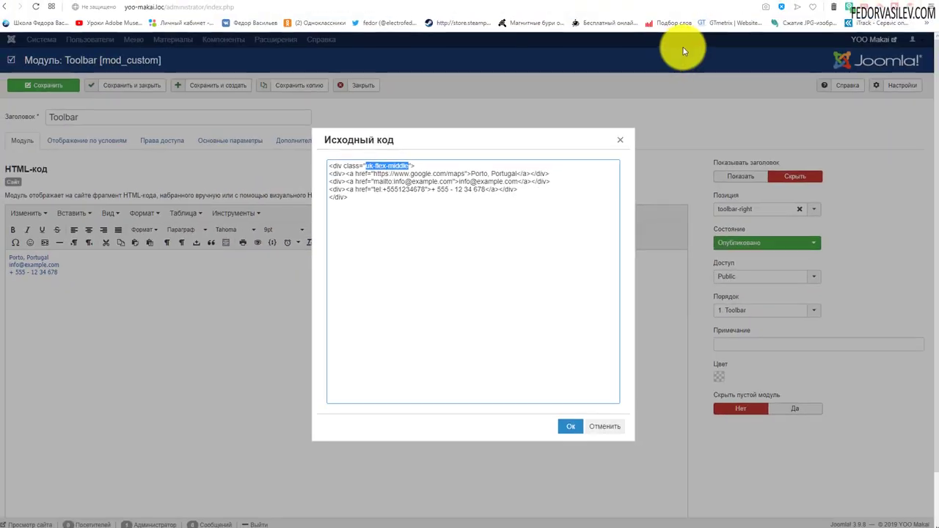
Compare the toolbar contact links on the reference site's front page with the link lines in its Toolbar module's source code.
click(817, 2)
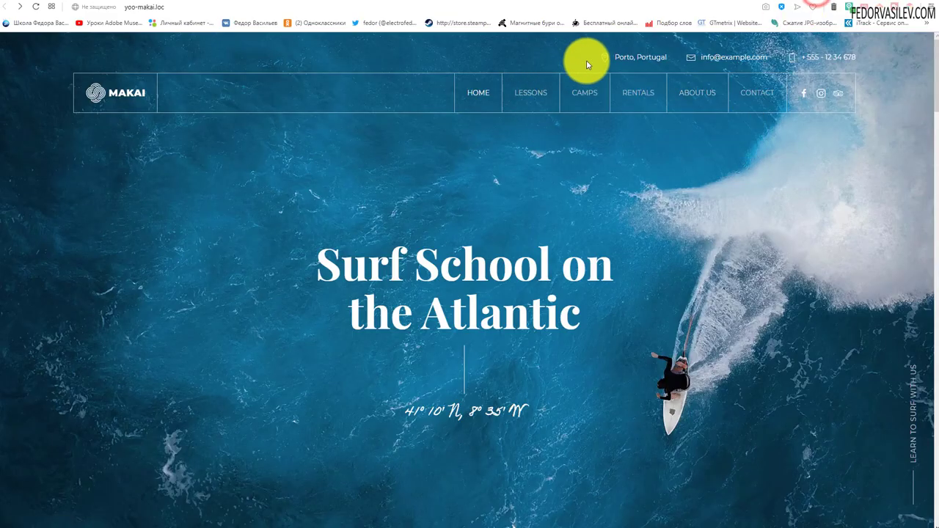
click(779, 4)
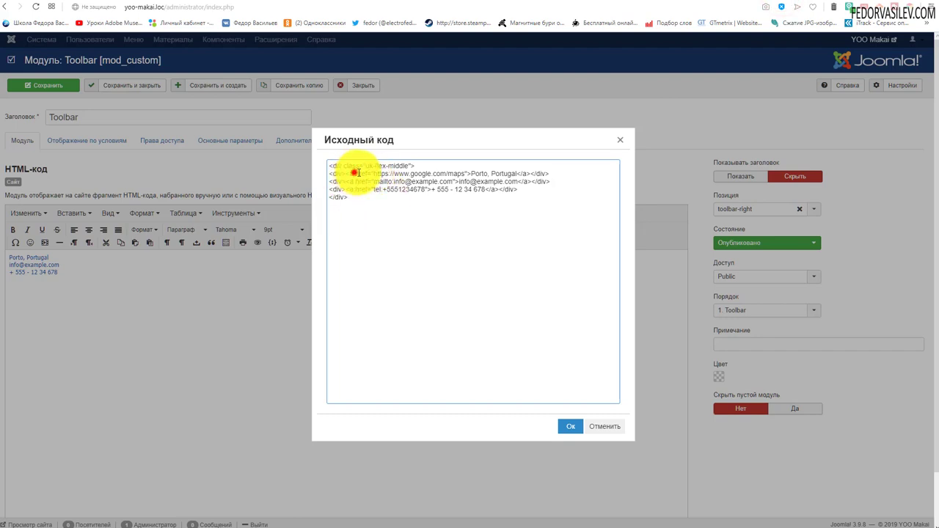
drag(411, 170, 483, 173)
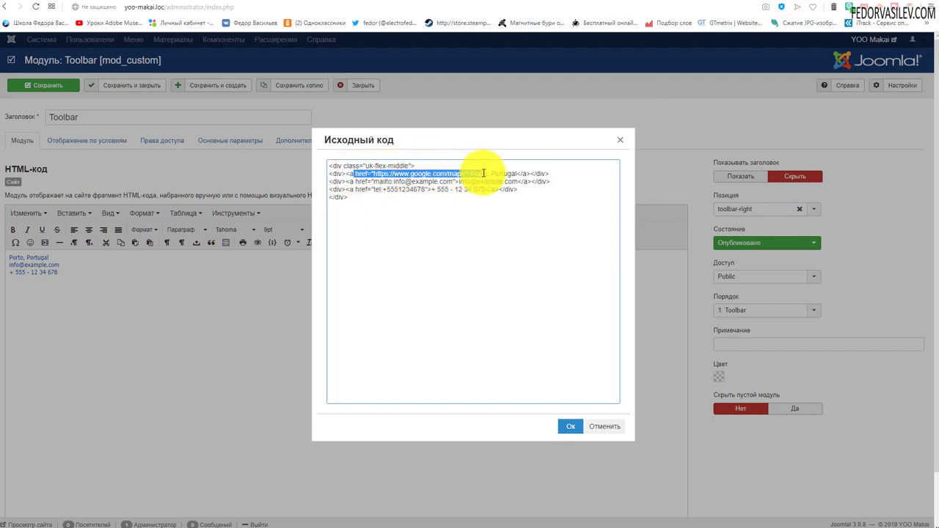
click(391, 206)
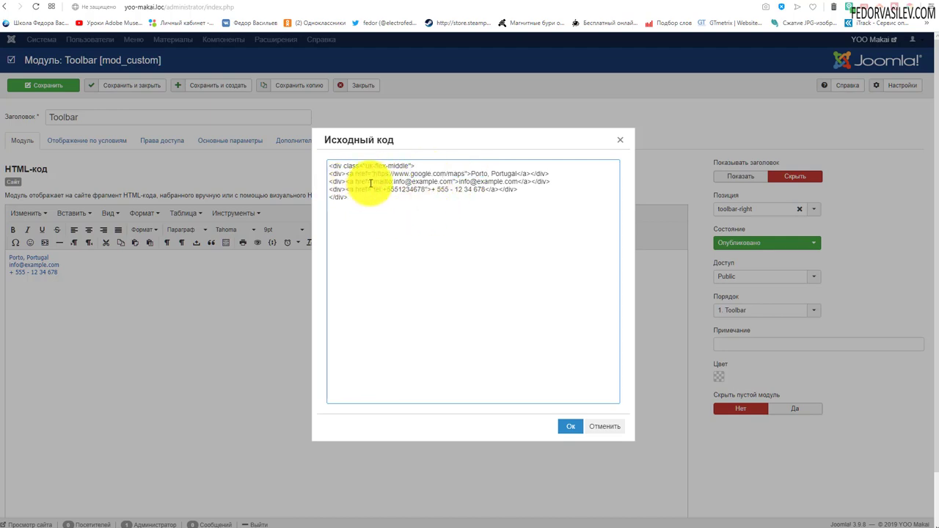
drag(366, 188, 429, 212)
click(430, 212)
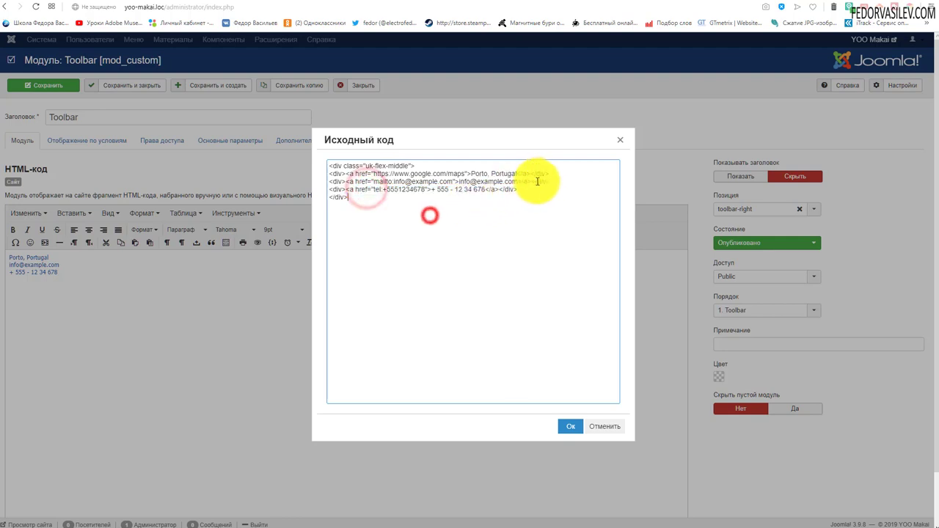
Copy the uk-flex-middle contact-links code from the reference Toolbar module into the new HTML module's source code and apply it.
drag(550, 173, 330, 176)
drag(354, 217, 335, 171)
right_click(334, 173)
click(360, 208)
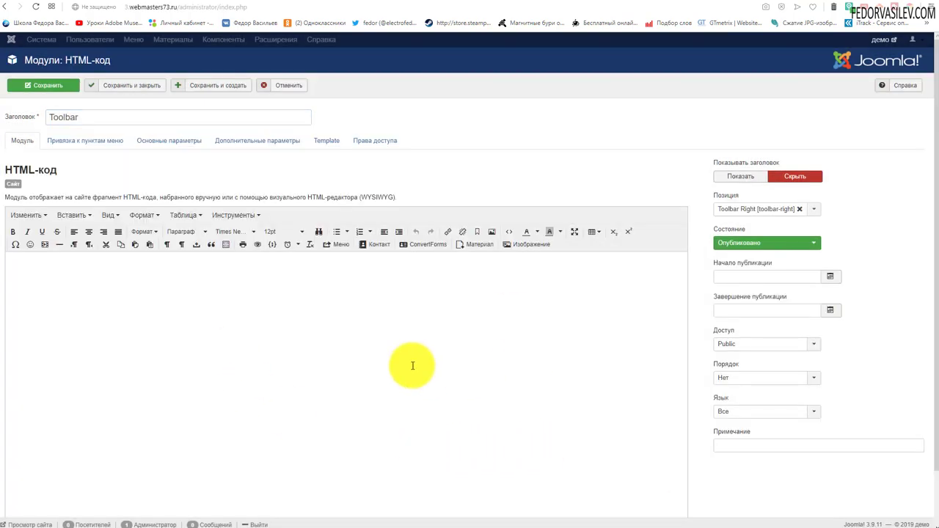
click(511, 236)
right_click(403, 209)
click(417, 285)
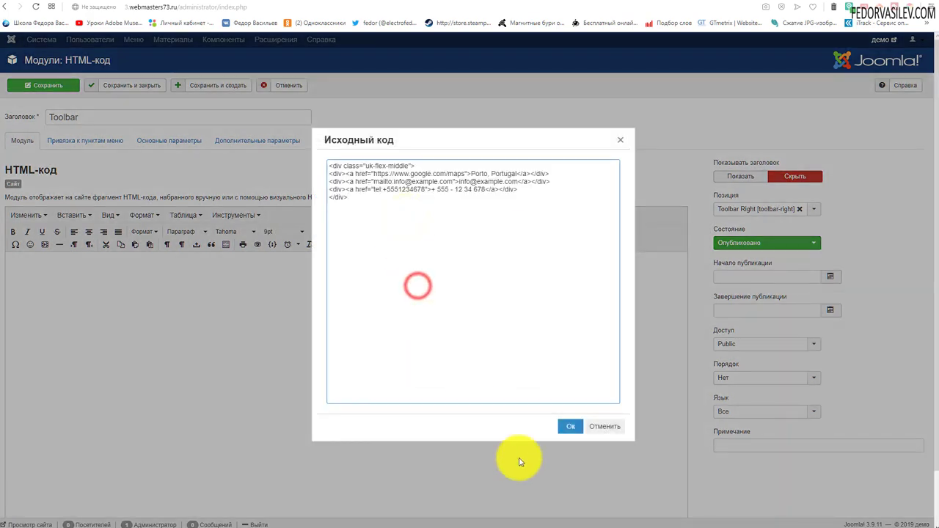
click(566, 426)
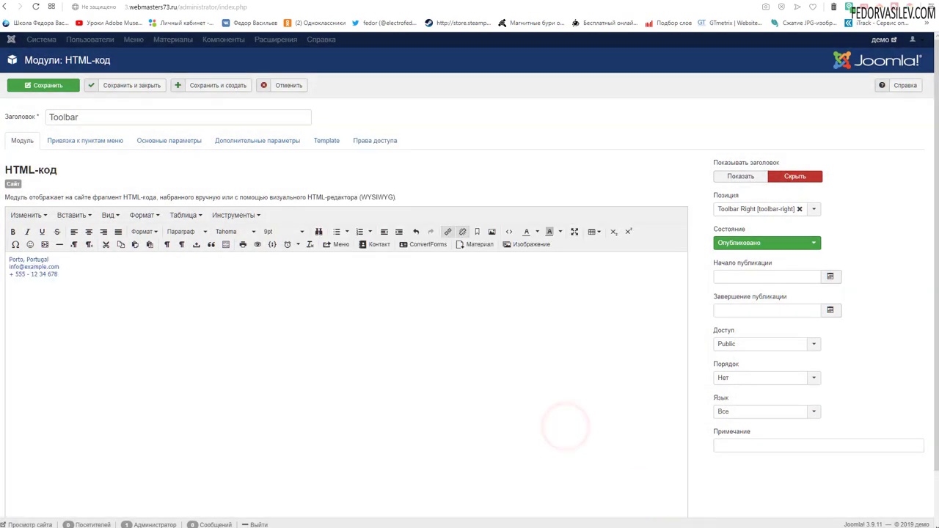
Review the map and e-mail link lines in the new module's source code and close the code view.
click(510, 234)
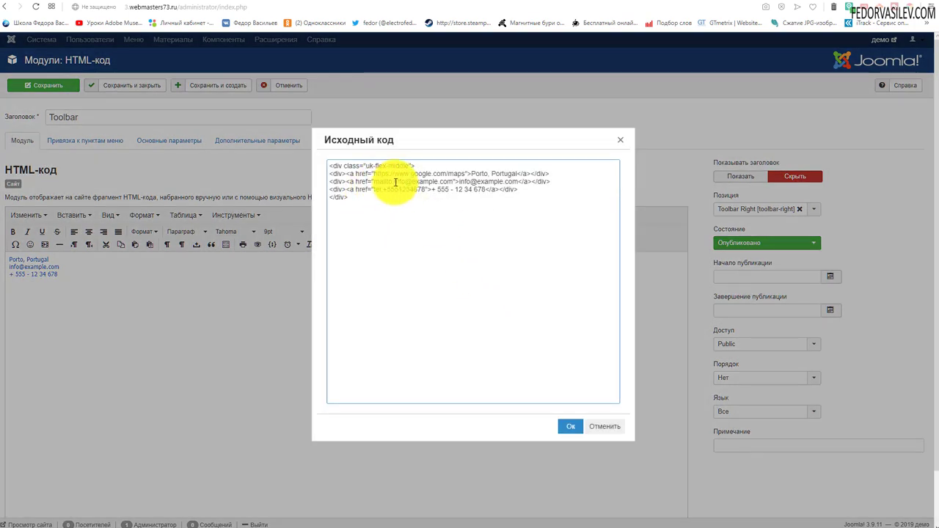
drag(395, 182, 496, 184)
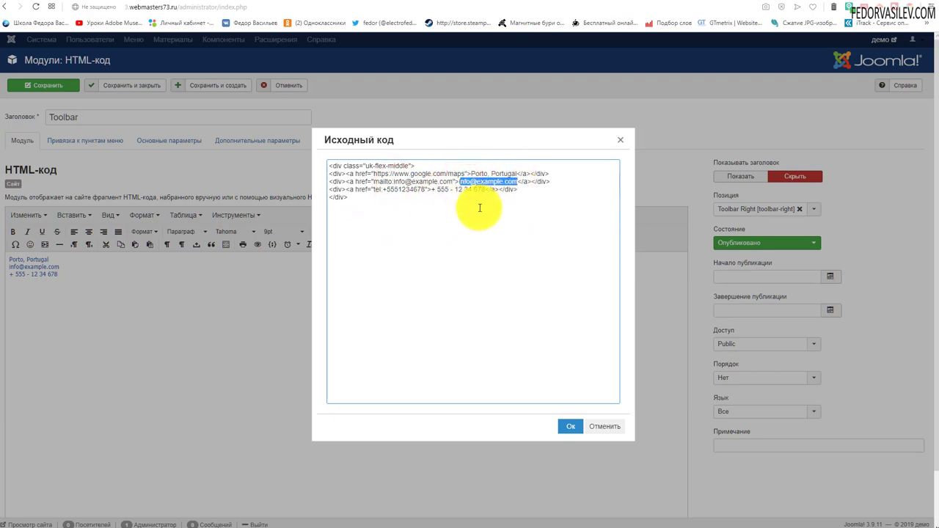
drag(383, 175, 439, 175)
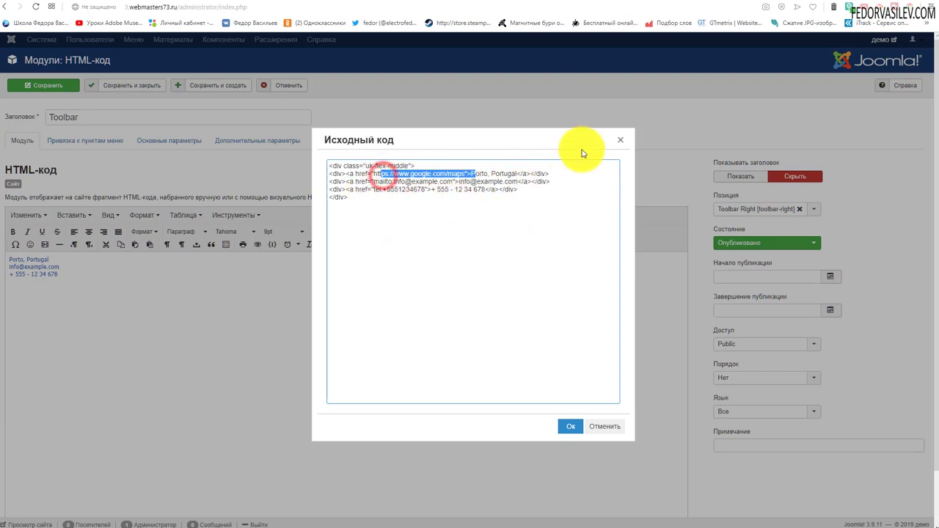
click(620, 141)
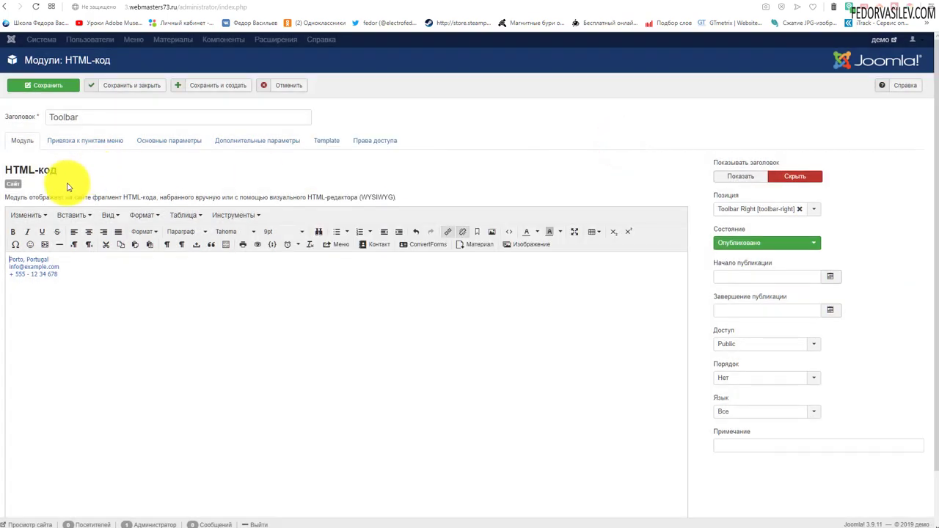
Save and close the new Toolbar module after checking its menu assignment, and view its contact links on the site's front page.
click(68, 136)
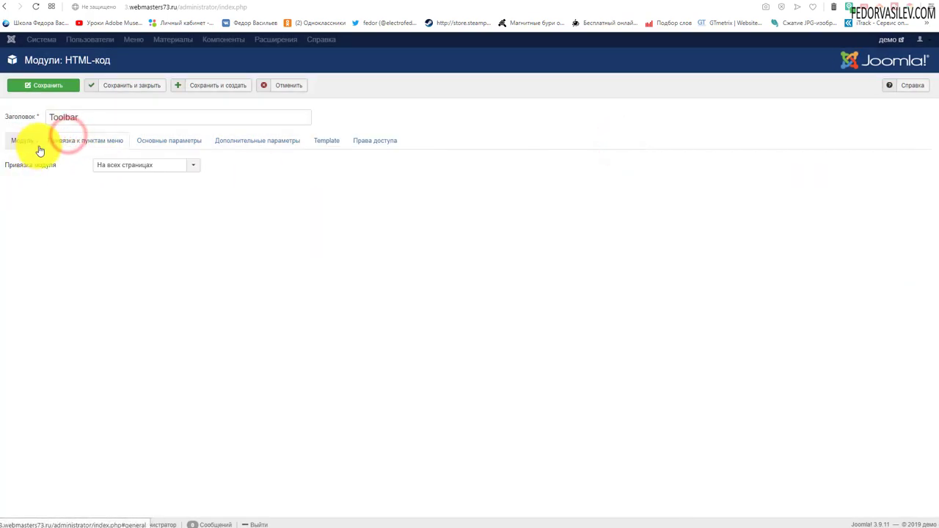
click(130, 88)
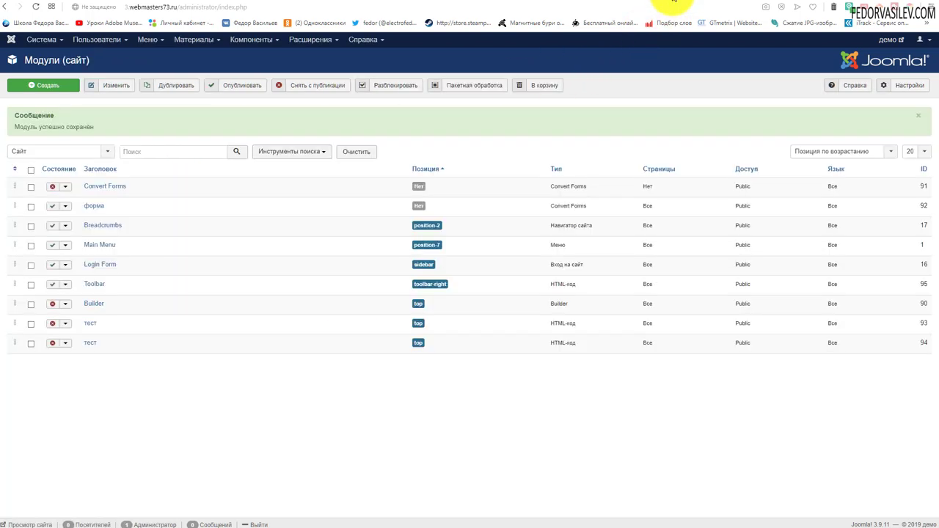
click(667, 4)
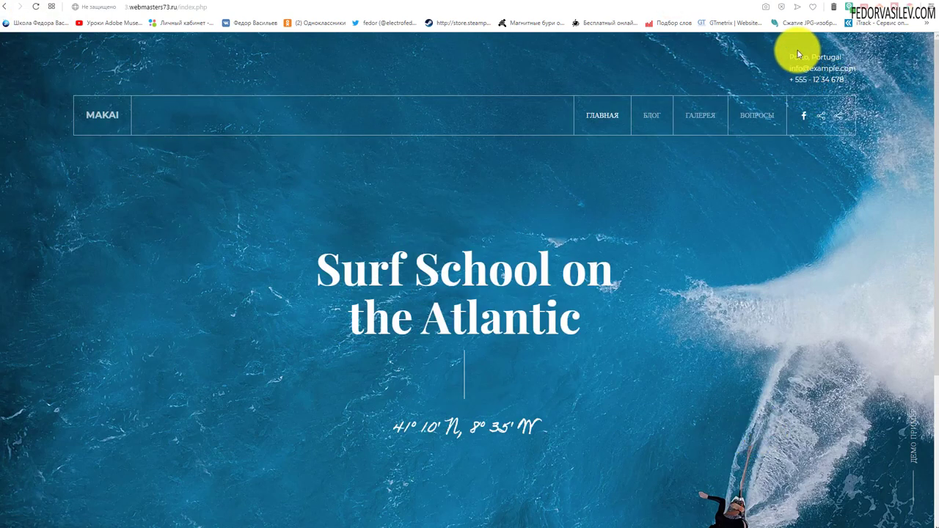
mouse_move(743, 112)
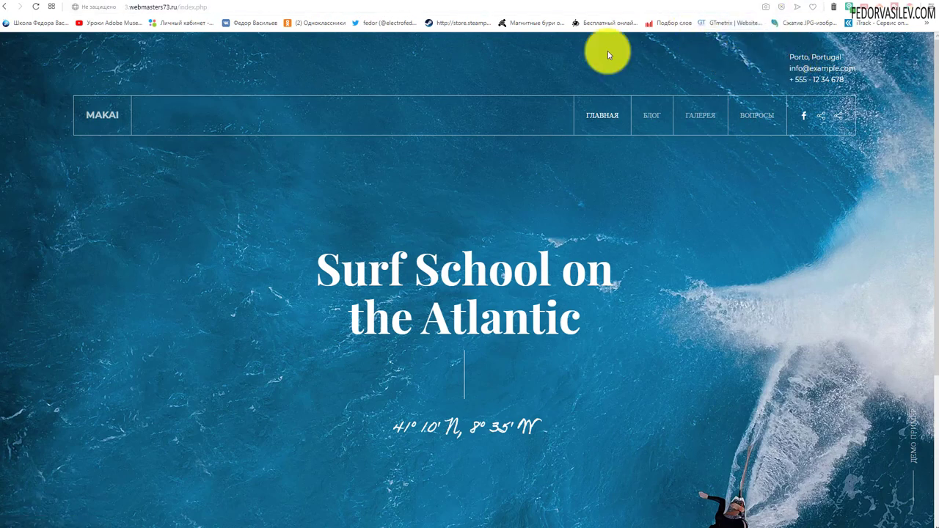
Return to the demo site's Toolbar module and open its source code.
click(626, 2)
click(13, 140)
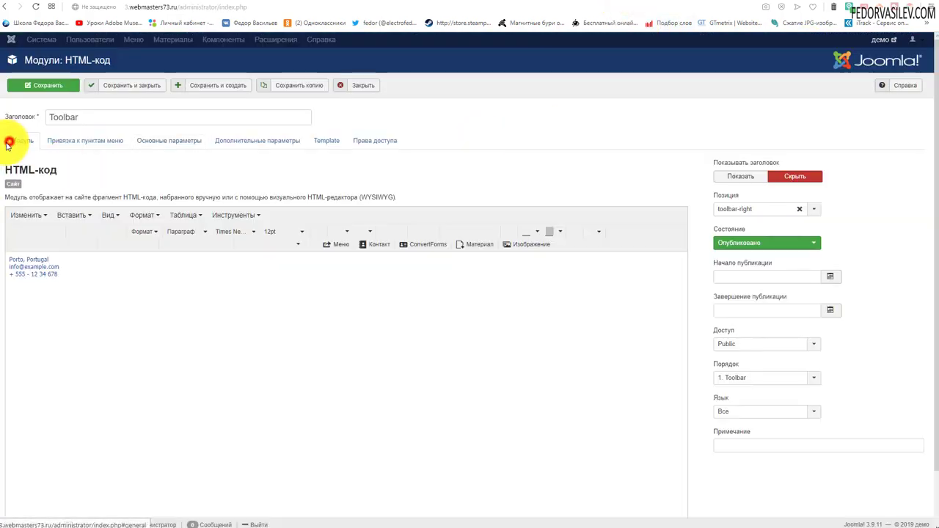
click(509, 233)
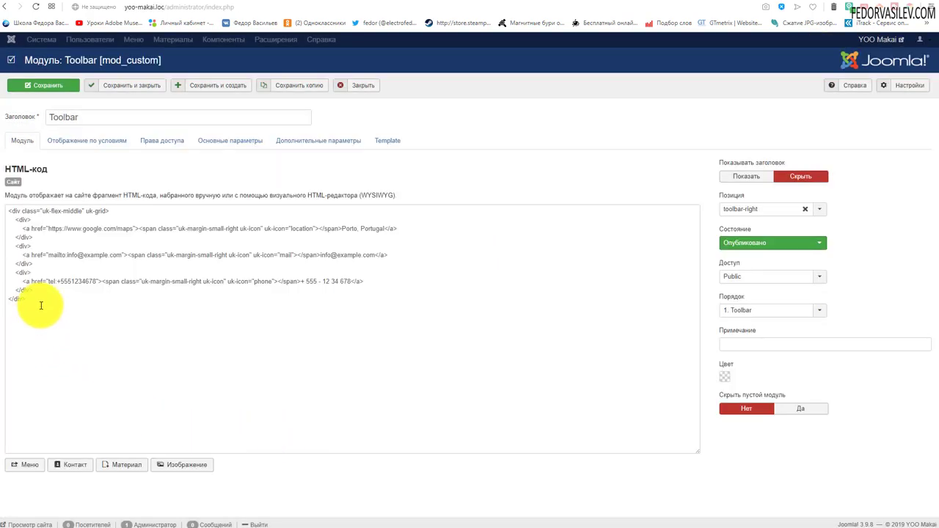
Examine the reference Toolbar module's raw HTML, including the uk-grid attribute and the location, mail and phone icon spans.
drag(38, 303, 10, 183)
click(84, 322)
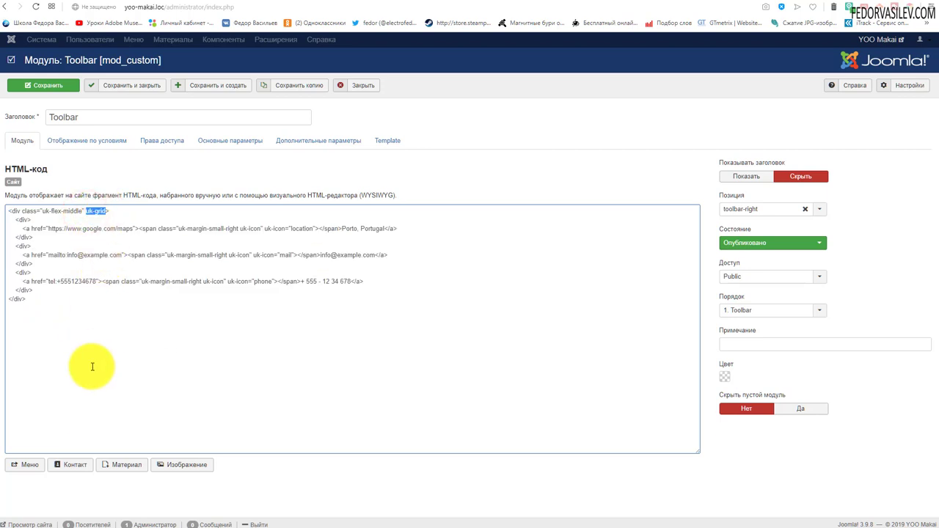
click(71, 332)
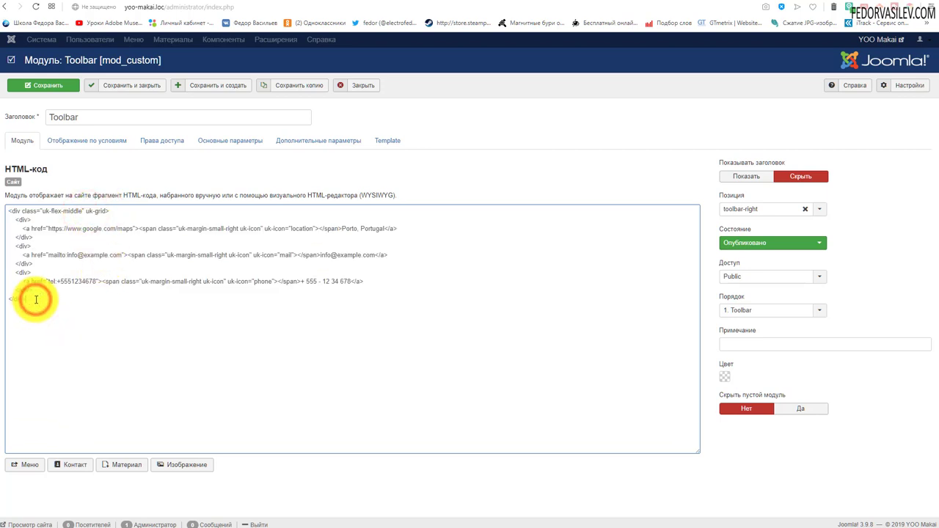
drag(36, 299, 14, 219)
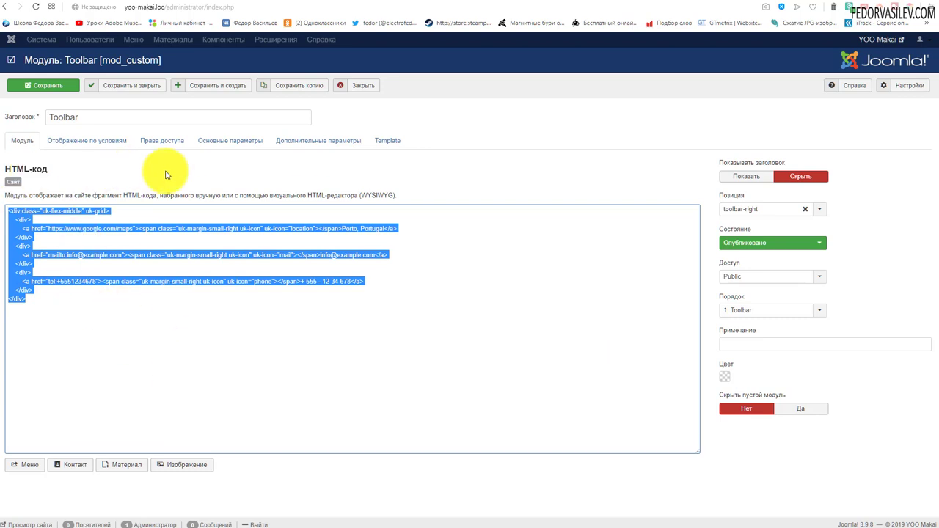
click(185, 333)
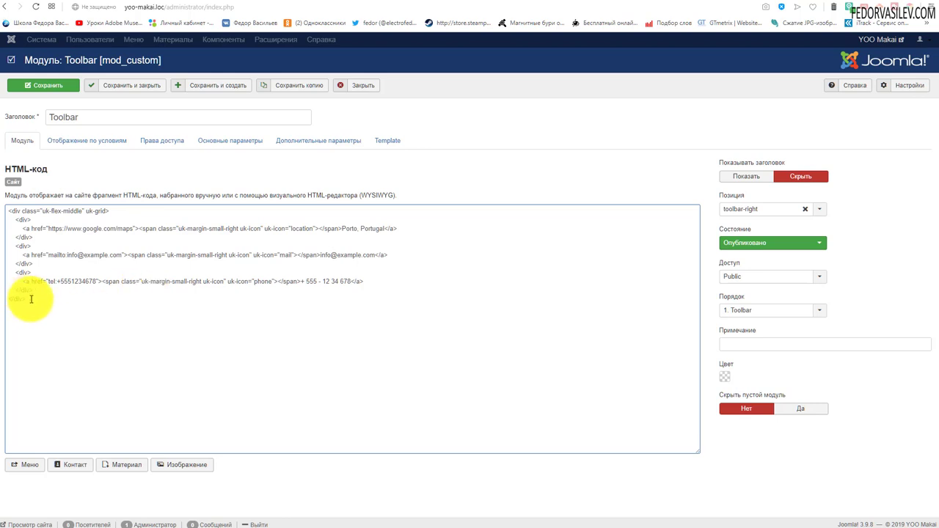
drag(31, 299, 2, 195)
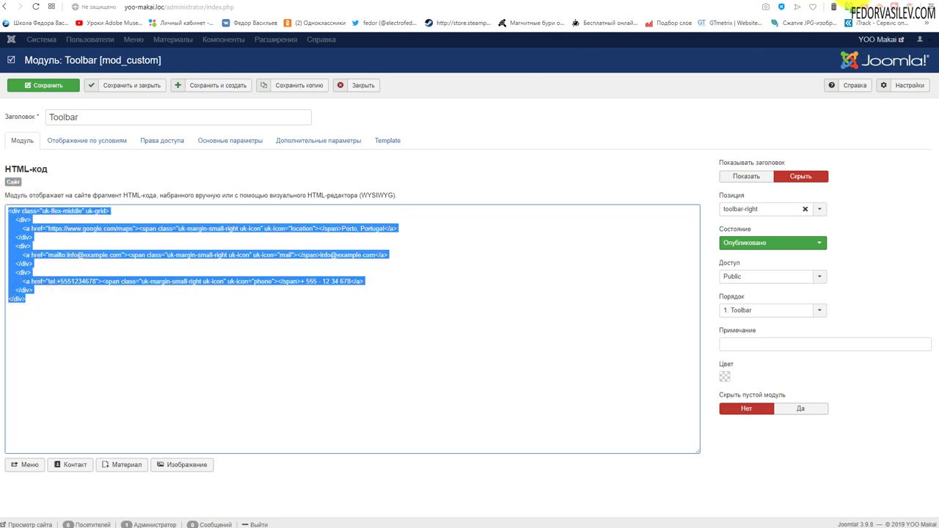
click(78, 325)
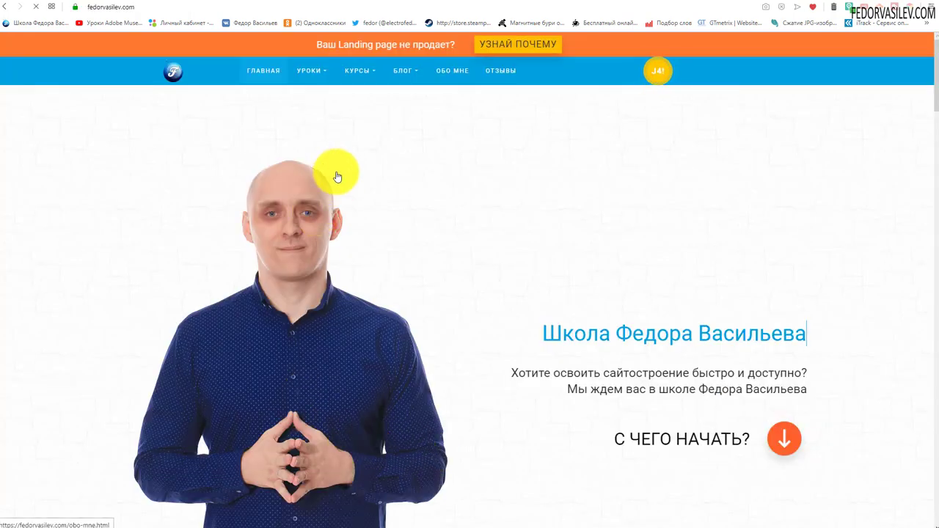
Browse the Joomla lessons on the tutorial website and look through the YOO Makai lessons in the Шаблоны Joomla category.
mouse_move(323, 80)
click(327, 102)
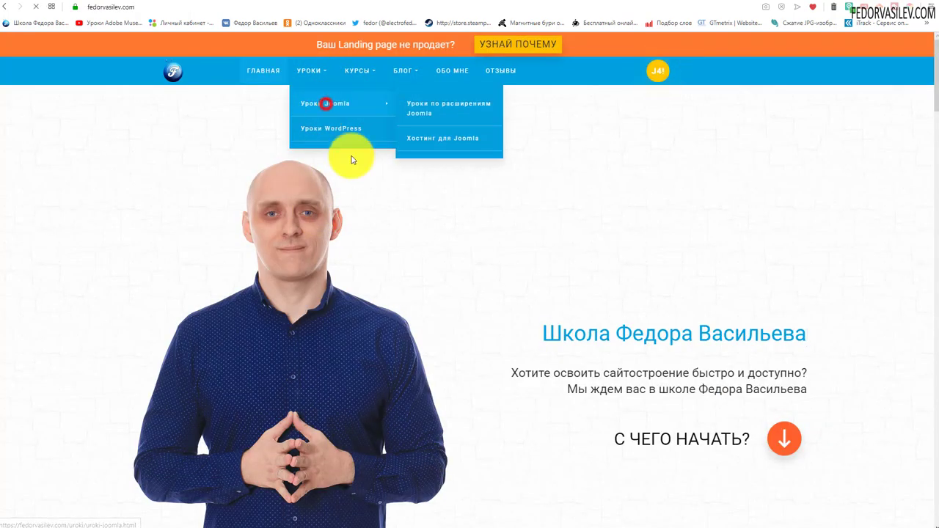
scroll(841, 244, down, 2)
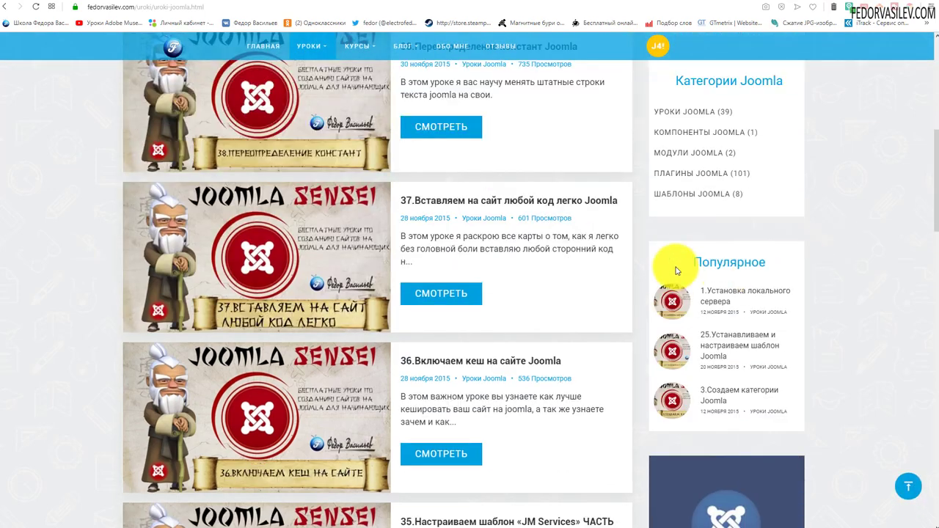
click(660, 192)
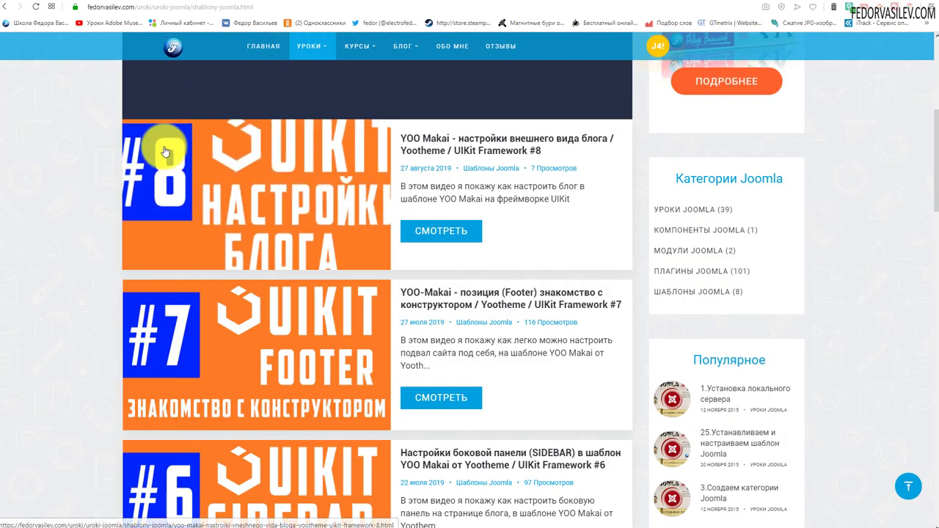
scroll(311, 250, up, 2)
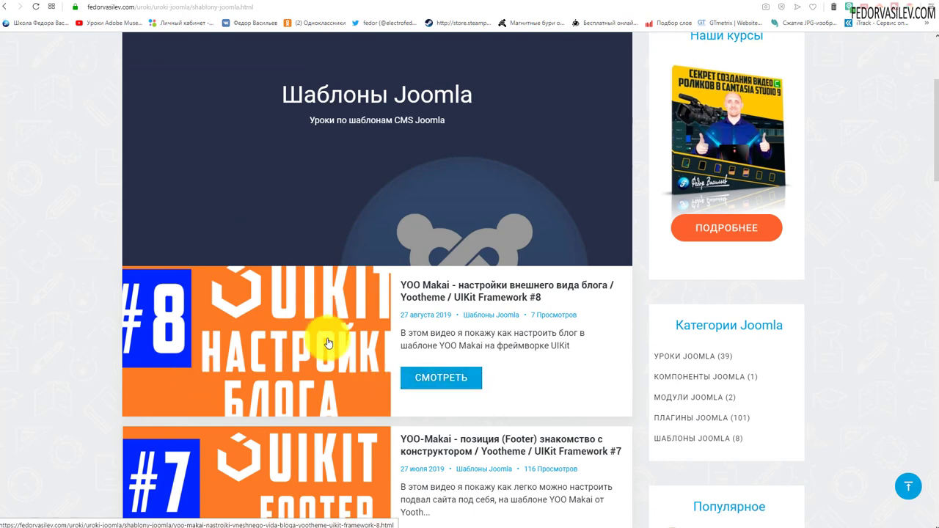
scroll(245, 325, down, 1)
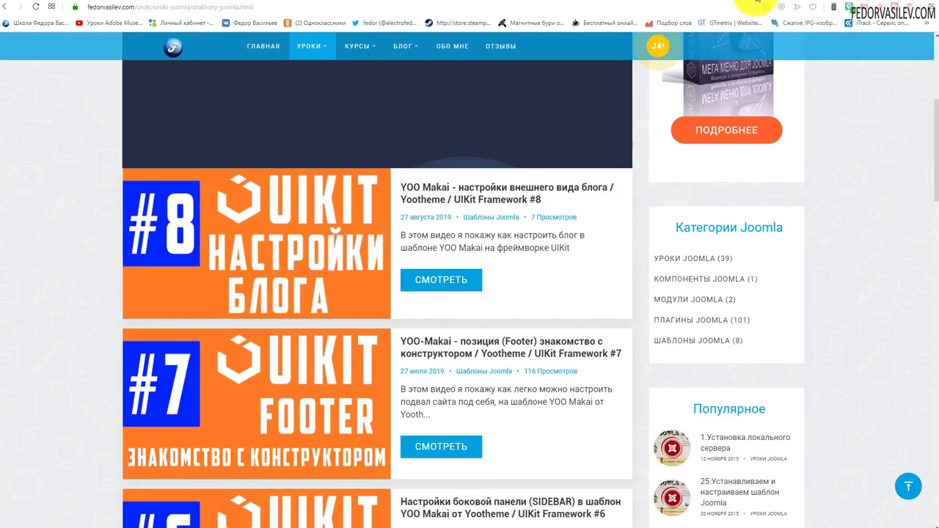
Copy the reference Toolbar module's complete raw HTML, from the uk-flex-middle uk-grid wrapper to its closing div.
key(ctrl+Tab)
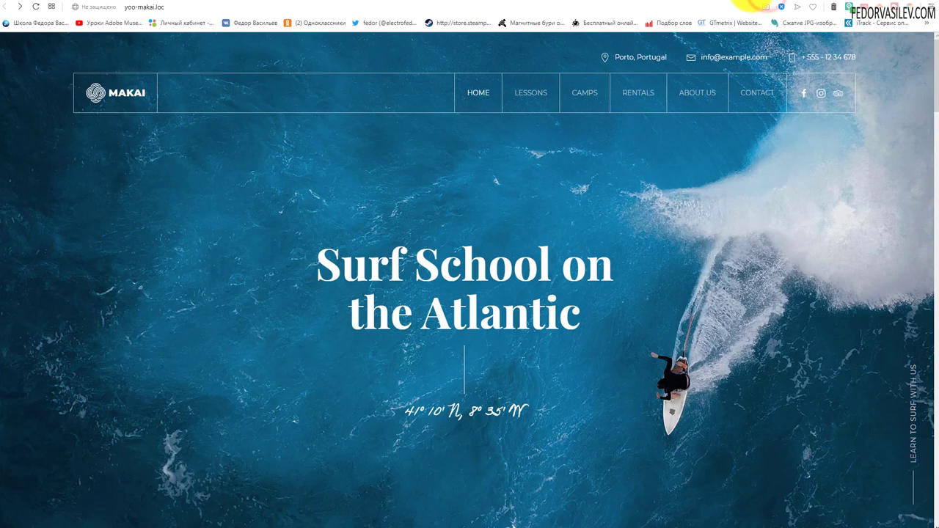
key(ctrl+Tab)
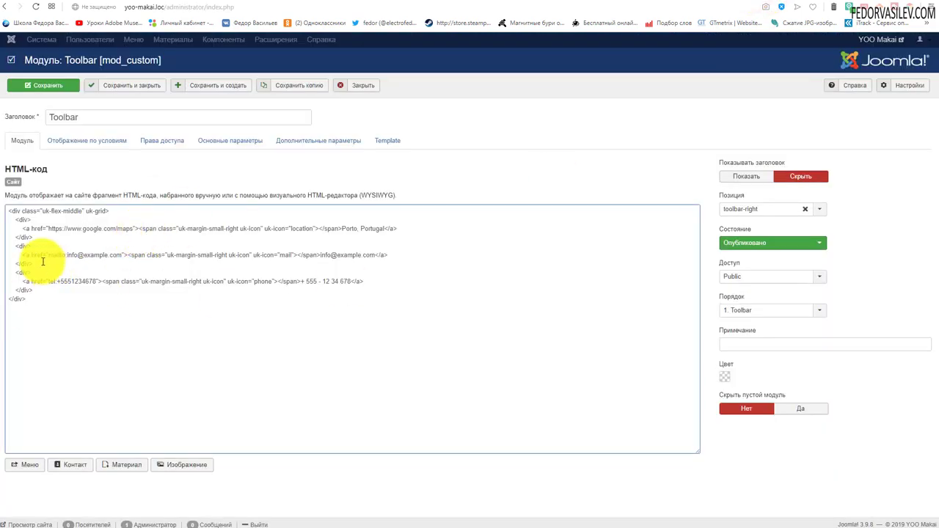
drag(33, 300, 9, 210)
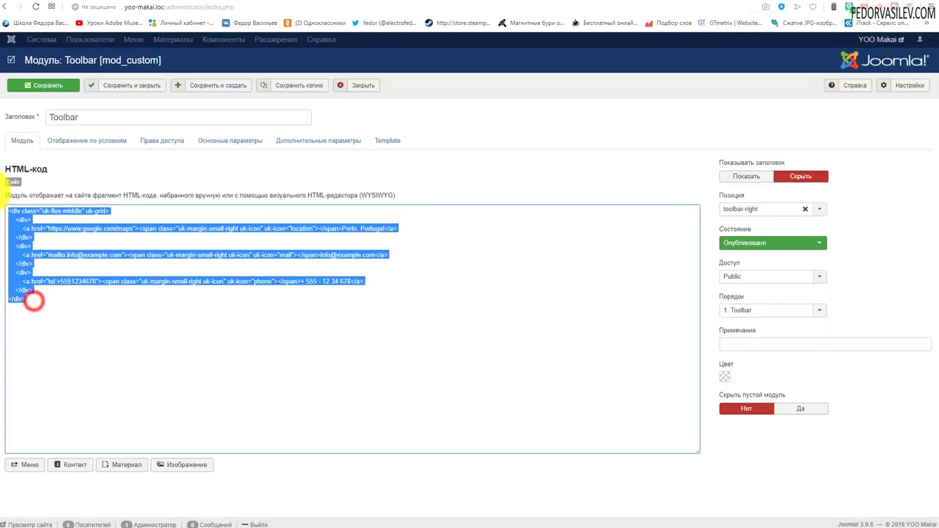
right_click(16, 227)
click(42, 261)
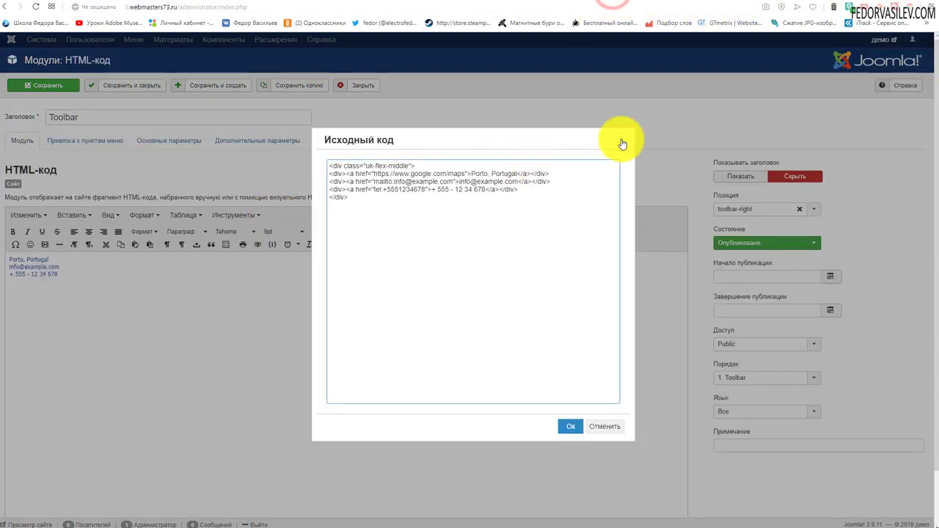
Close the demo site's Toolbar module with its source code view and open the Joomla global configuration (Общие настройки).
click(621, 140)
click(360, 87)
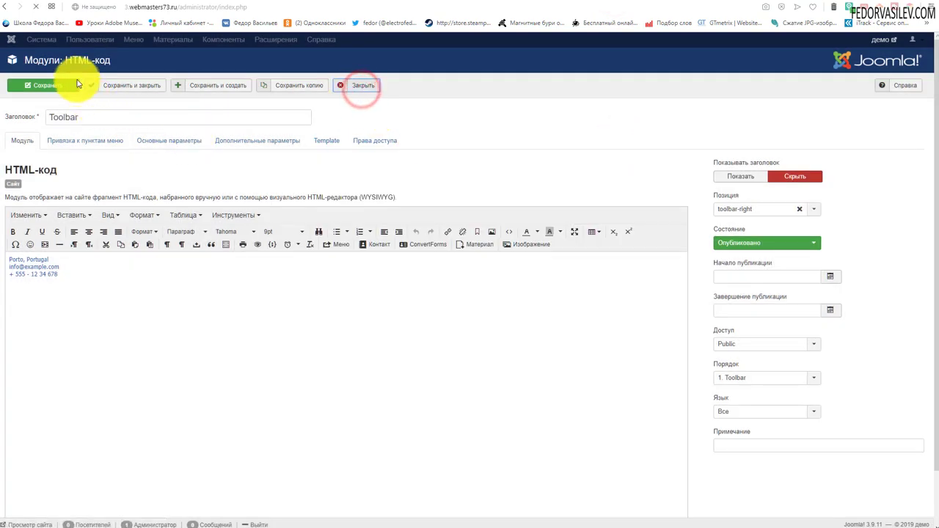
click(41, 44)
click(48, 76)
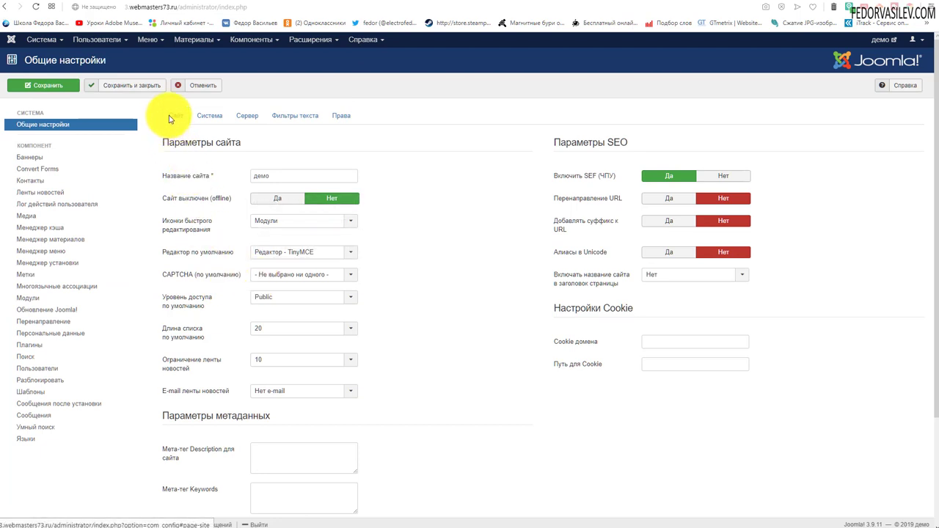
Set the default editor to Редактор - Без редактора, then save and close the global configuration.
click(284, 252)
click(293, 276)
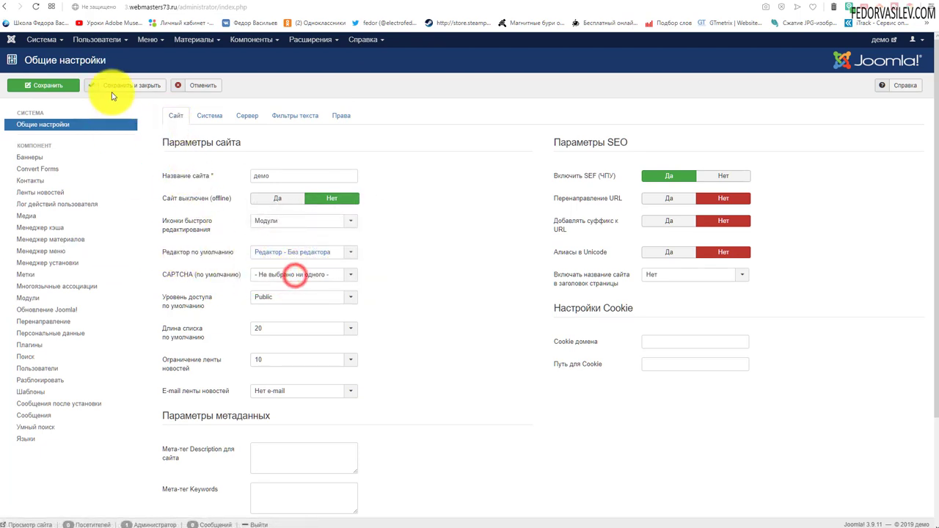
click(115, 86)
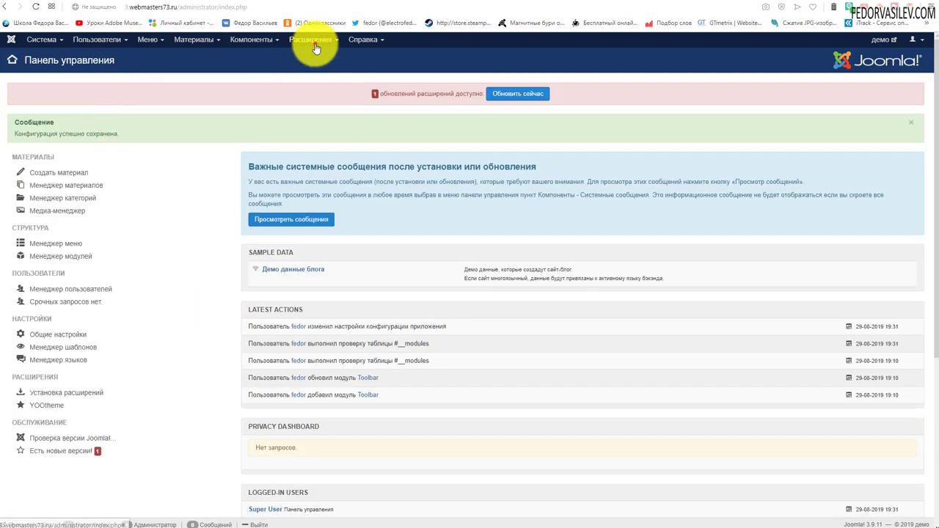
Open the site's Toolbar module and replace its entire HTML with the copied reference code containing the icon spans.
mouse_move(311, 41)
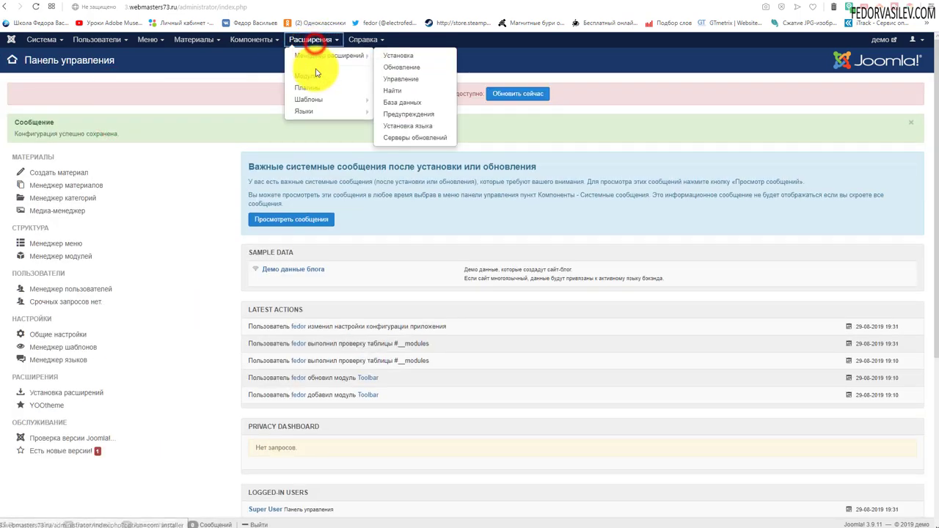
click(314, 81)
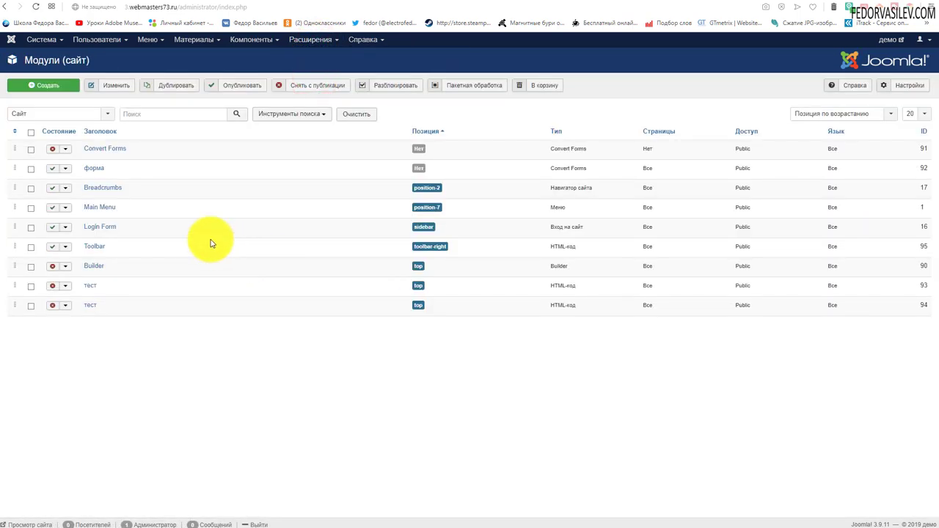
click(90, 245)
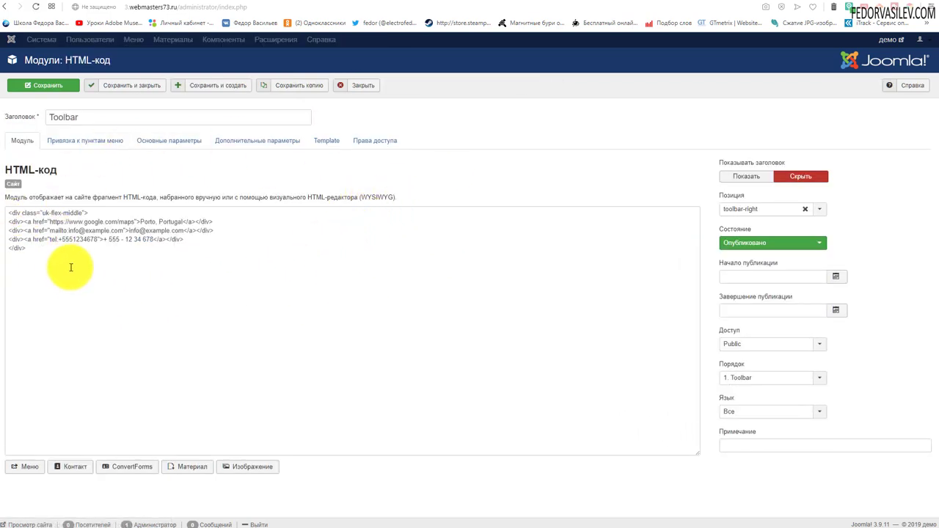
drag(59, 258, 8, 218)
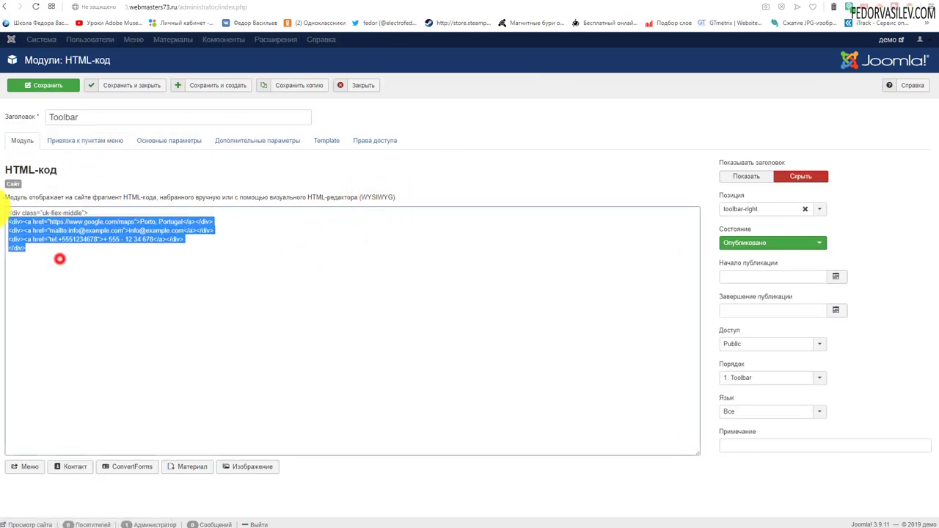
right_click(20, 210)
click(57, 279)
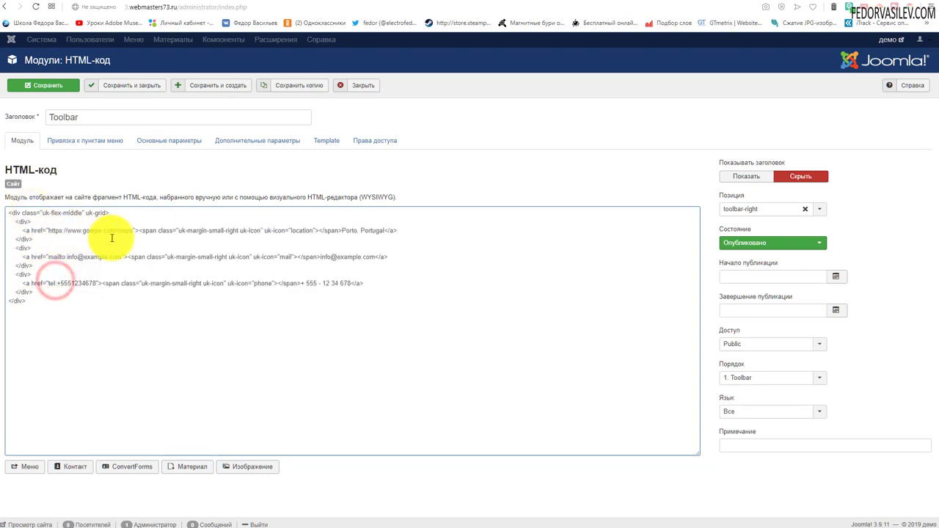
Review the span classes in the pasted code, save and close the Toolbar module, and check the contact links on the home page.
drag(116, 231, 261, 230)
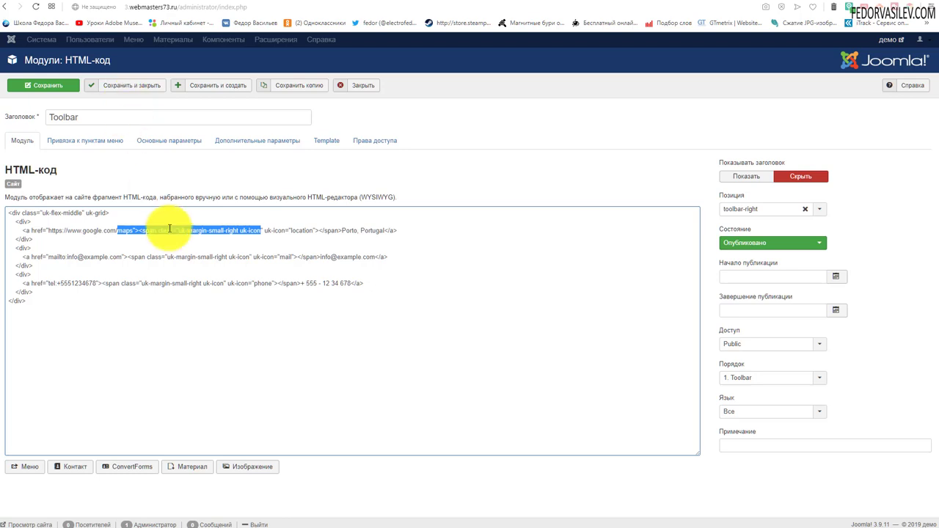
click(180, 282)
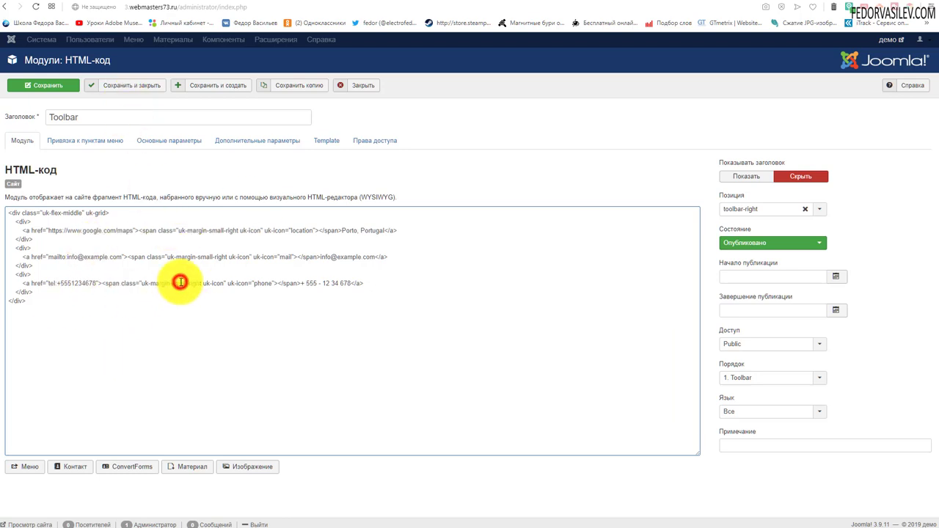
drag(176, 257, 200, 256)
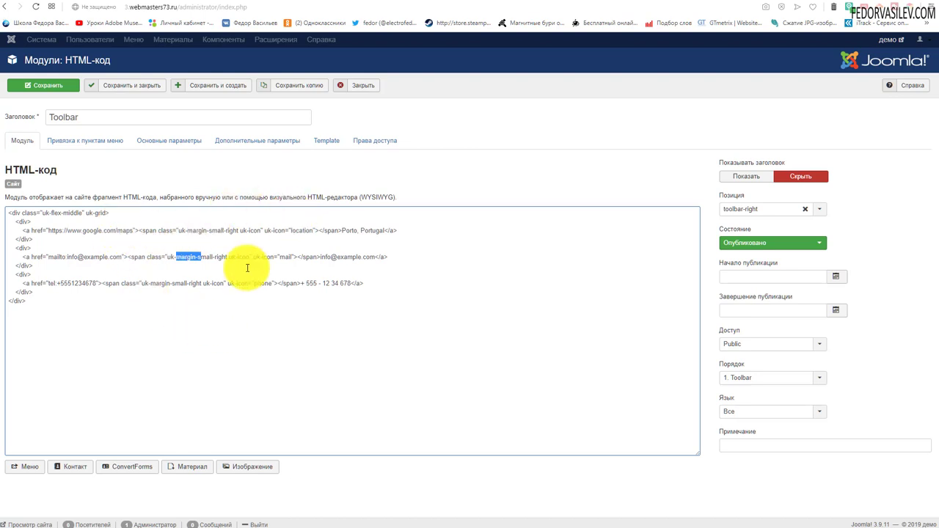
click(147, 326)
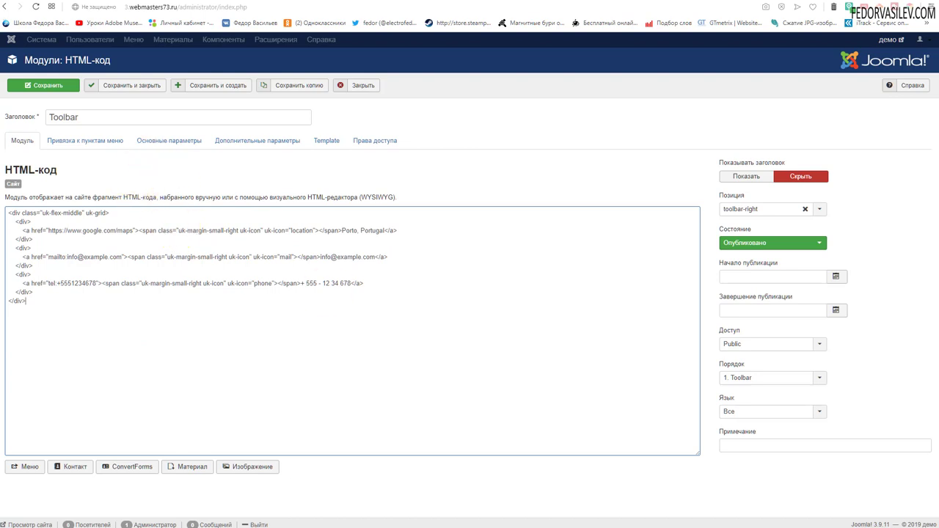
click(124, 85)
click(649, 3)
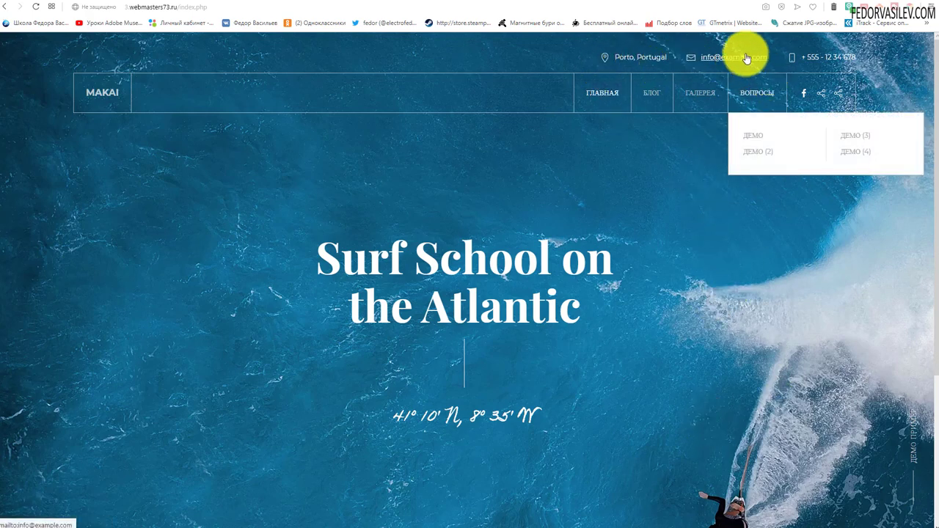
drag(679, 58, 608, 59)
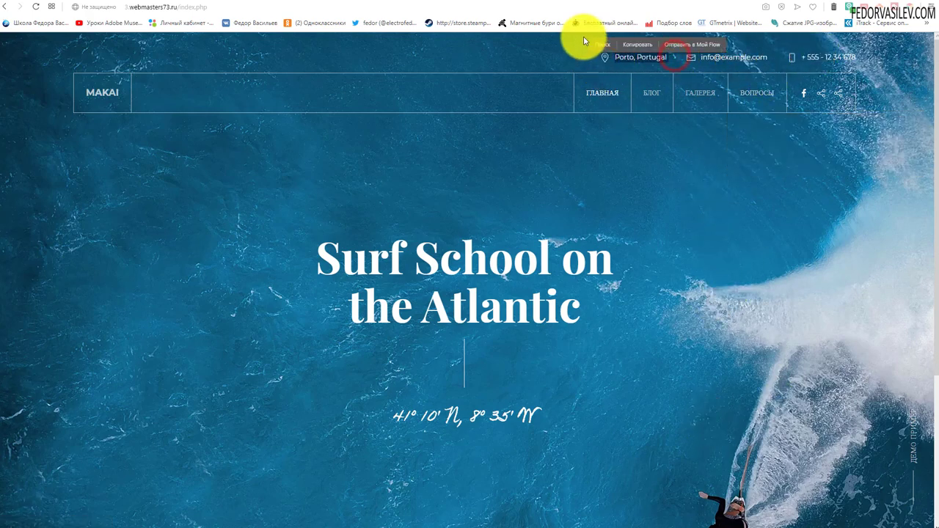
Reopen the Toolbar module and examine the separate div blocks of the location, mail and phone links in its HTML.
click(616, 2)
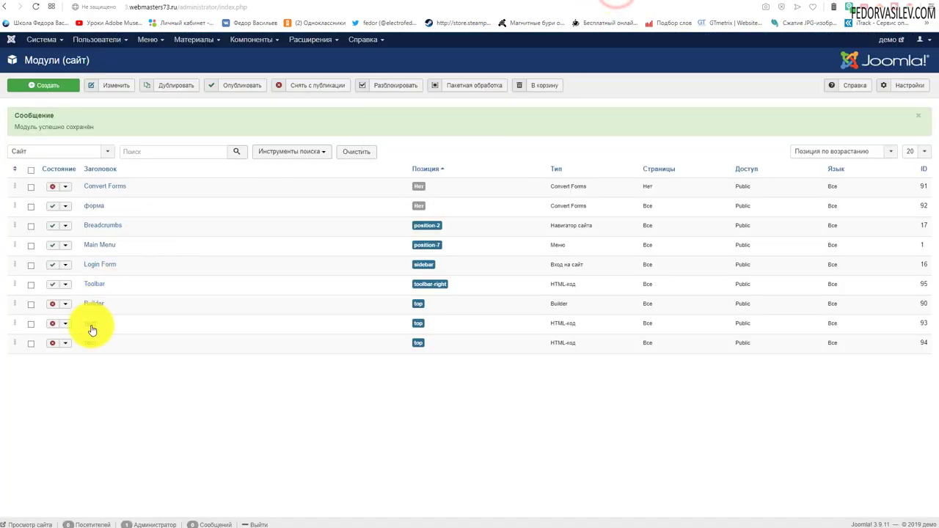
click(96, 285)
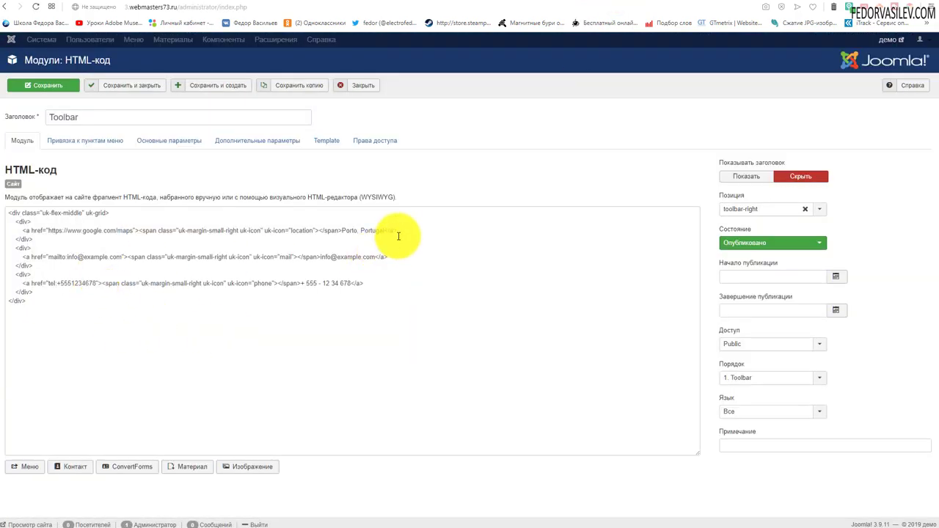
drag(396, 230, 232, 233)
drag(387, 214, 32, 208)
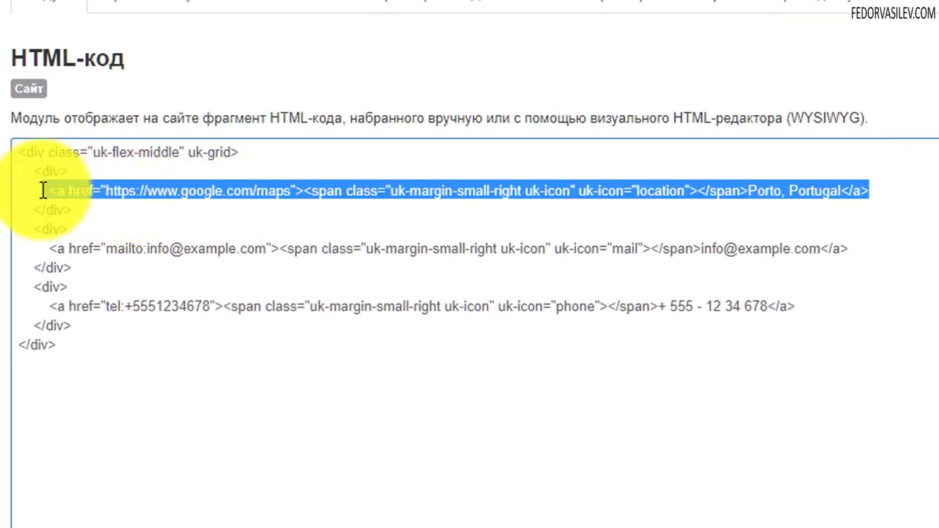
click(25, 184)
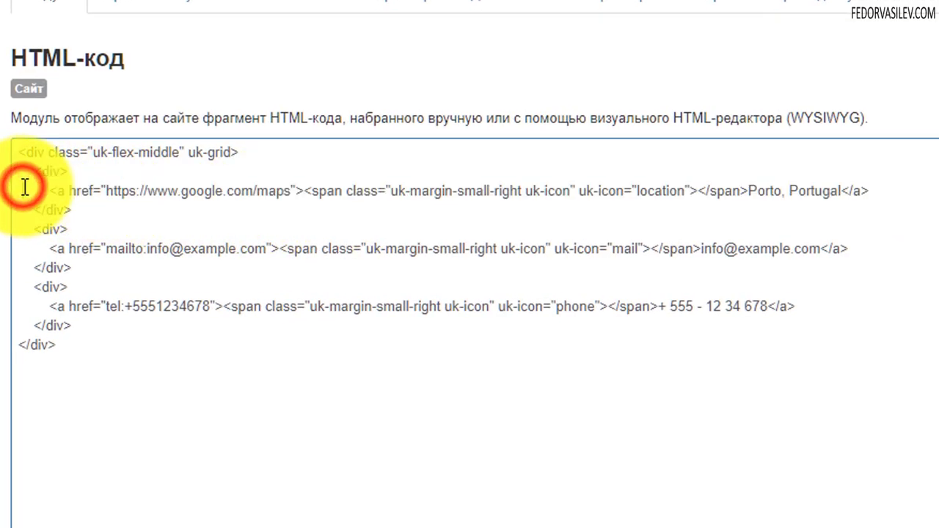
drag(29, 168, 878, 188)
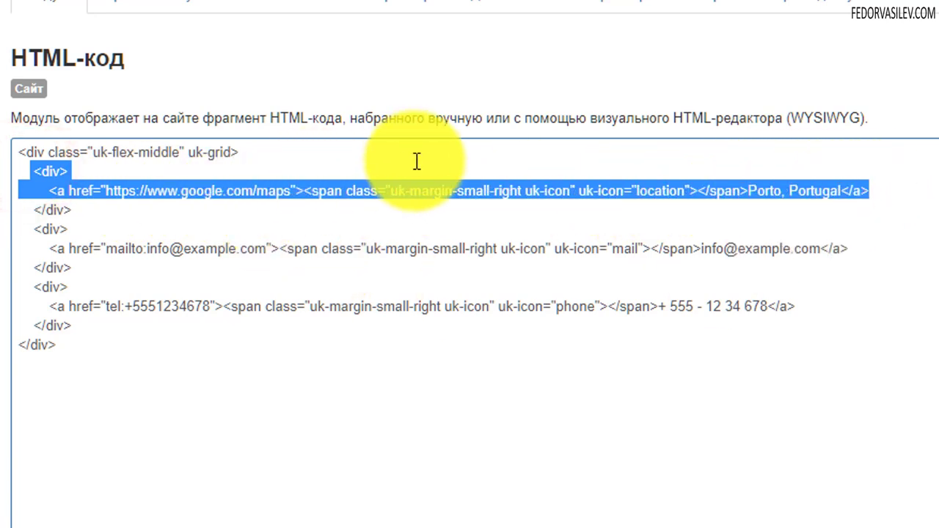
click(350, 203)
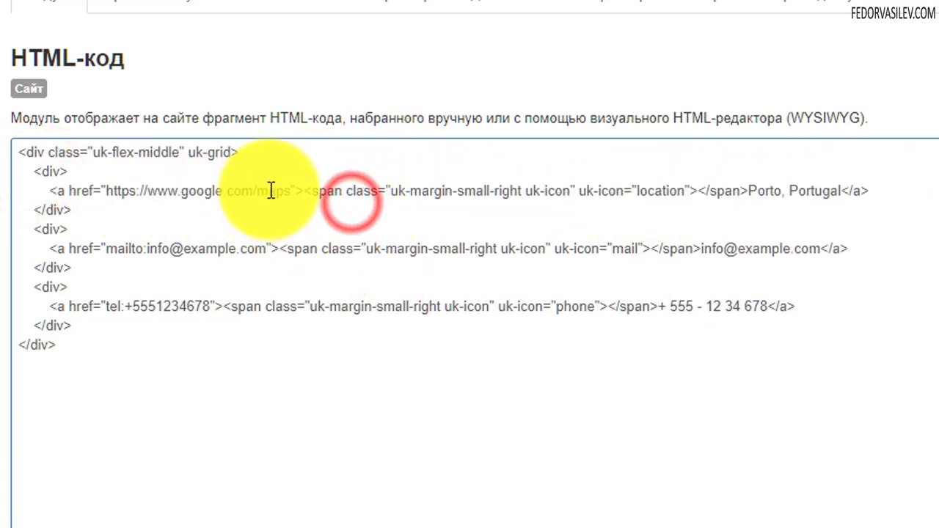
drag(268, 191, 147, 191)
drag(76, 212, 92, 262)
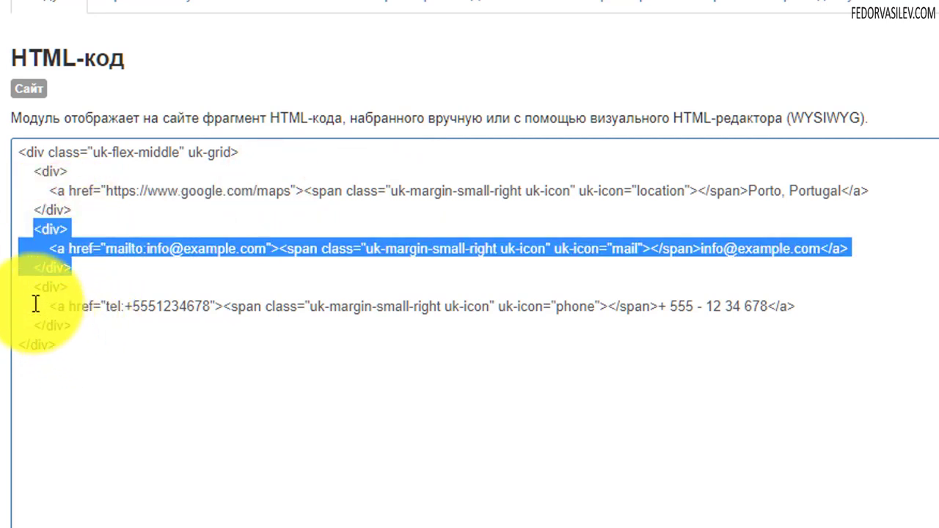
drag(34, 287, 94, 355)
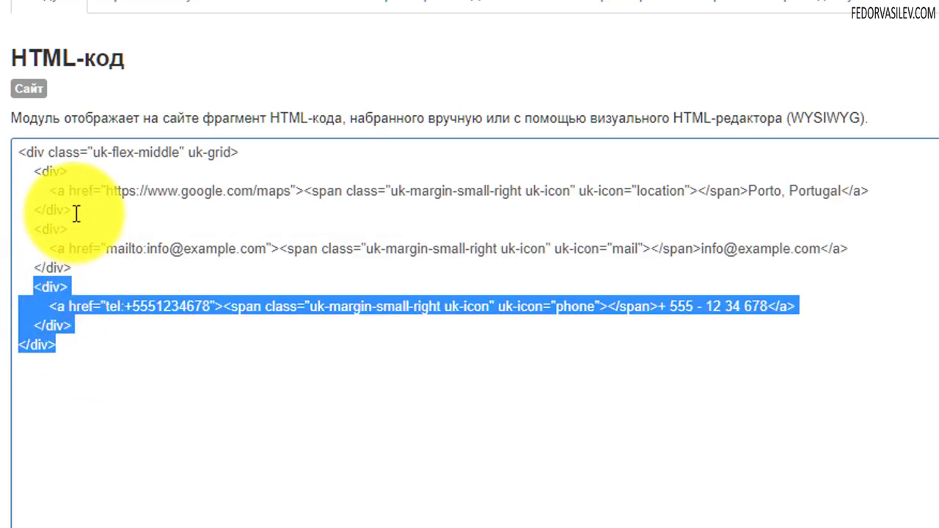
Delete the location link's whole div block and its leftover empty line from the Toolbar HTML, and save the module.
drag(77, 213, 10, 179)
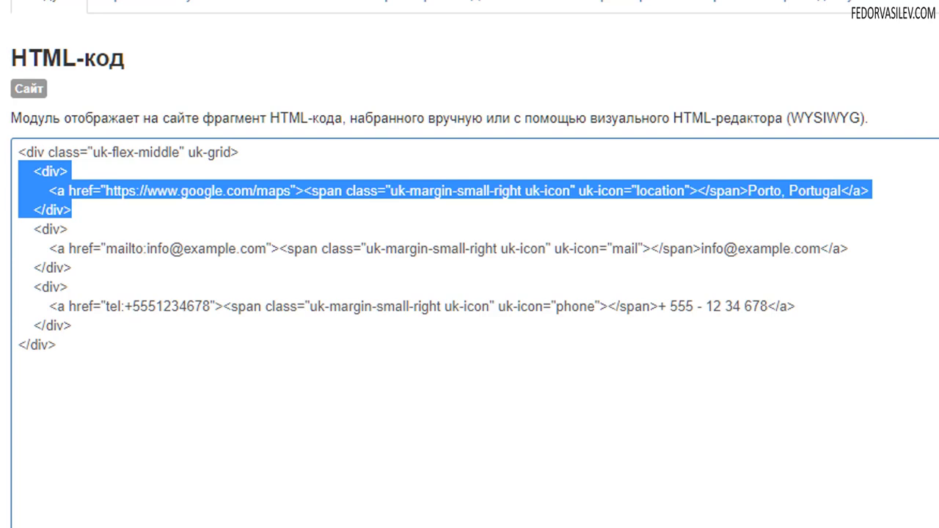
key(BackSpace)
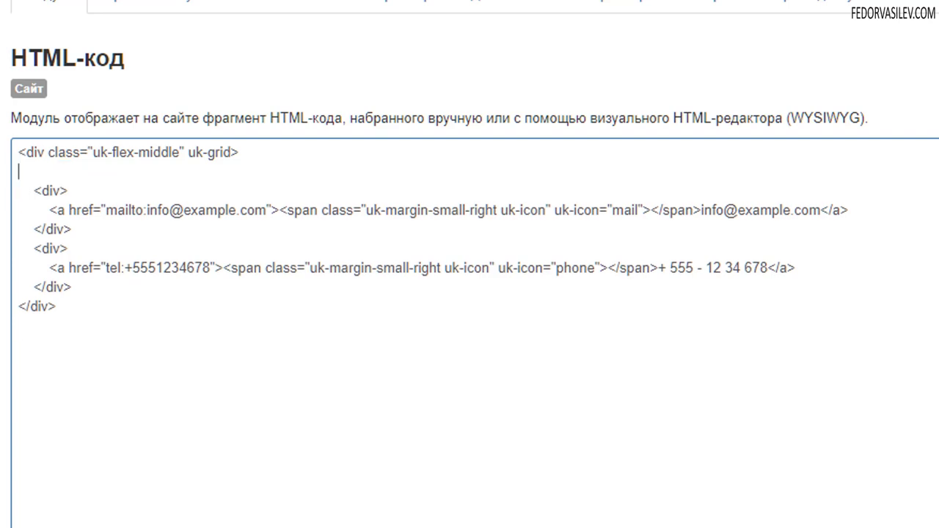
key(BackSpace)
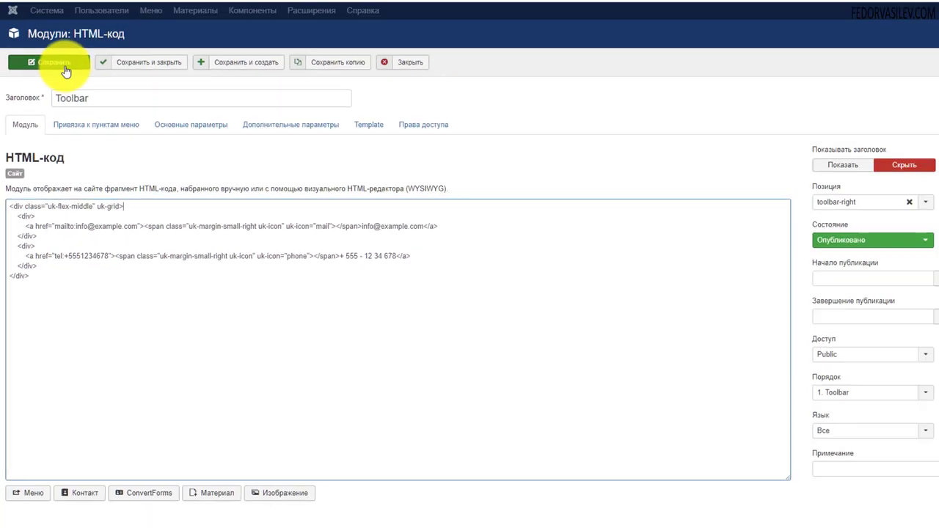
click(49, 85)
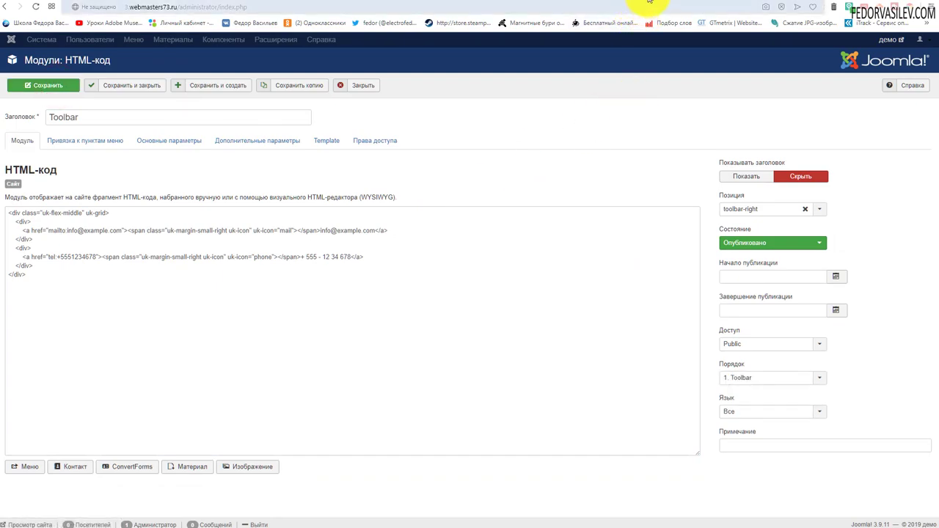
Check the toolbar's contact links in the header of the site's home page and look over the page down to the footer.
click(649, 4)
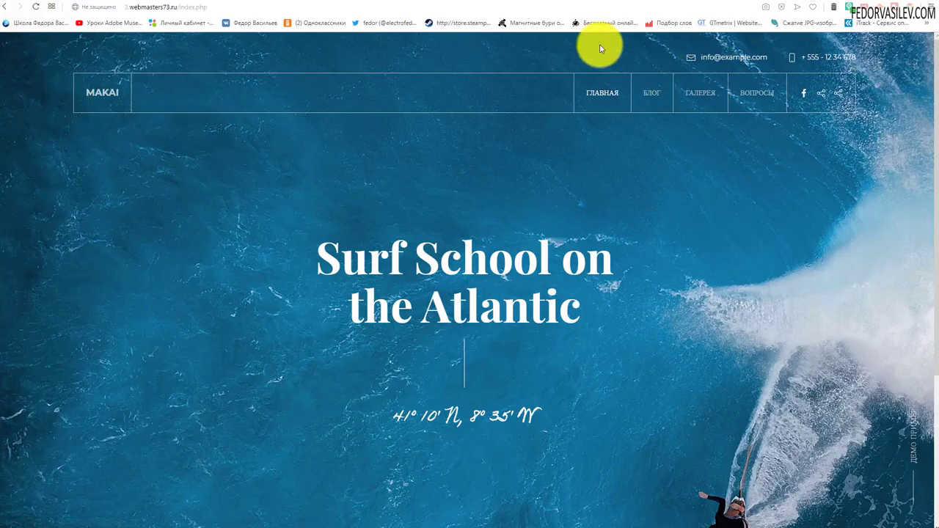
scroll(421, 199, down, 3)
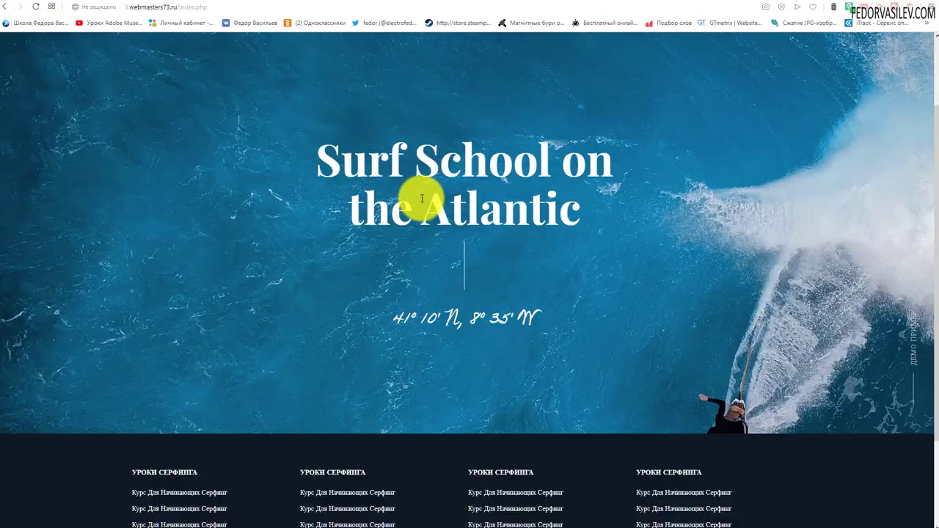
scroll(422, 237, up, 3)
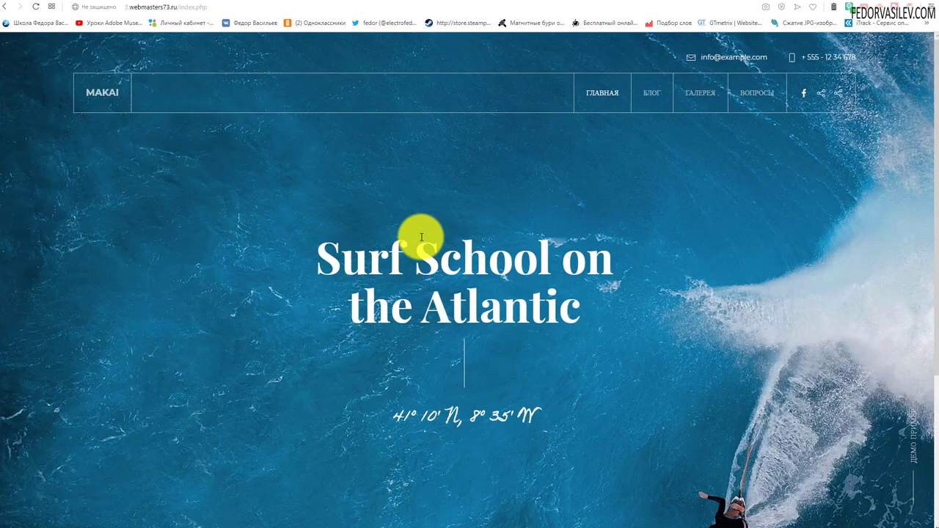